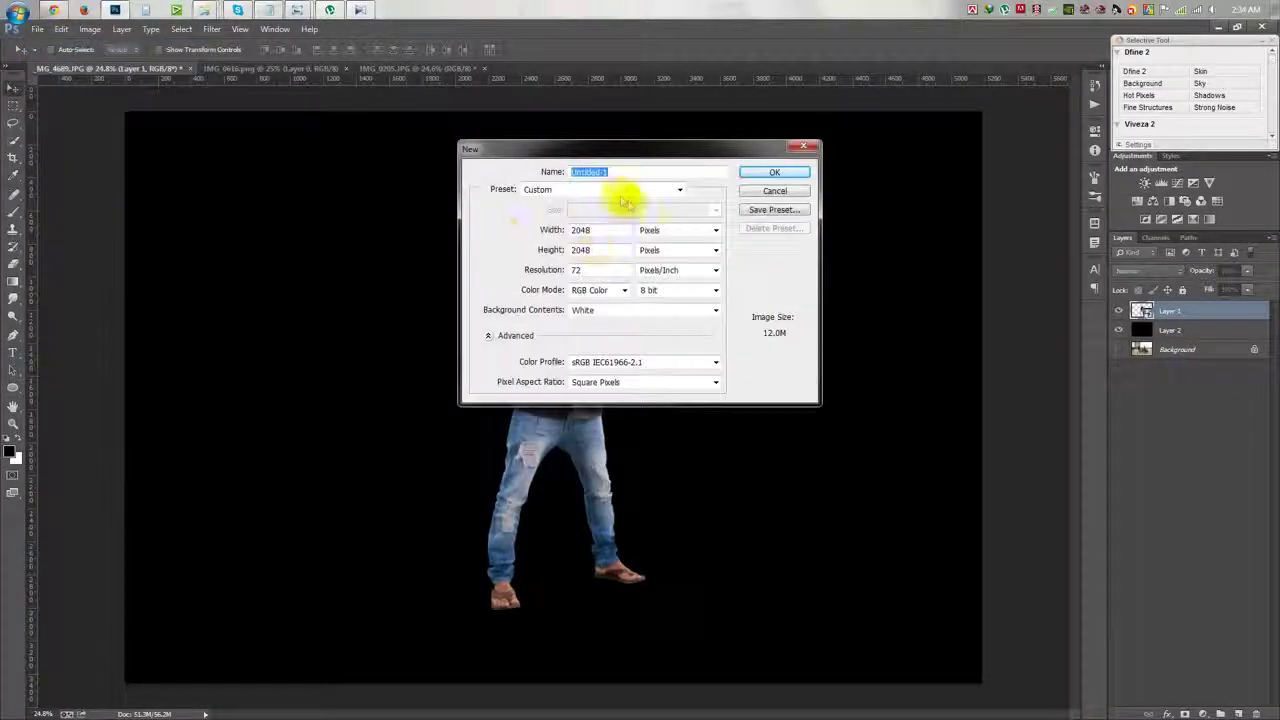
Step: Create a blank 1920 × 1080 px document from the size presets
click(600, 189)
click(570, 208)
click(774, 172)
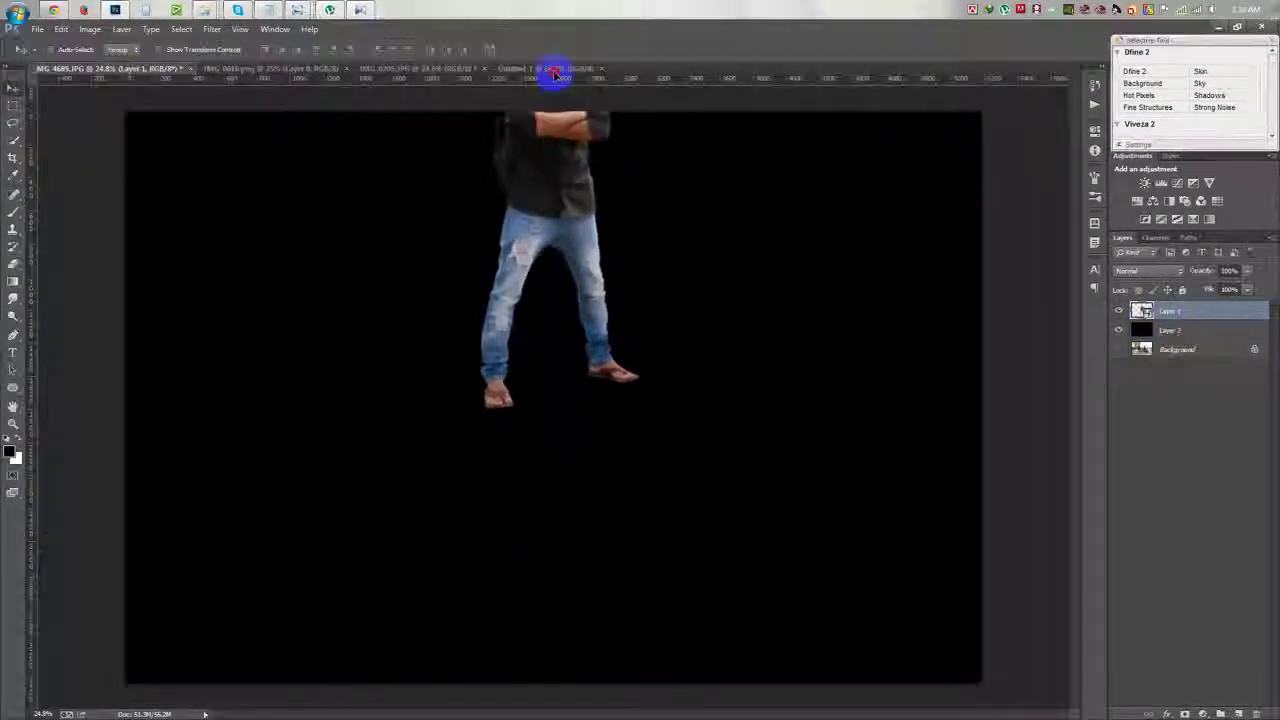
Step: Scale the crossed-arms man down at the left, then raise Shadows in a Camera Raw filter
key(ctrl+t)
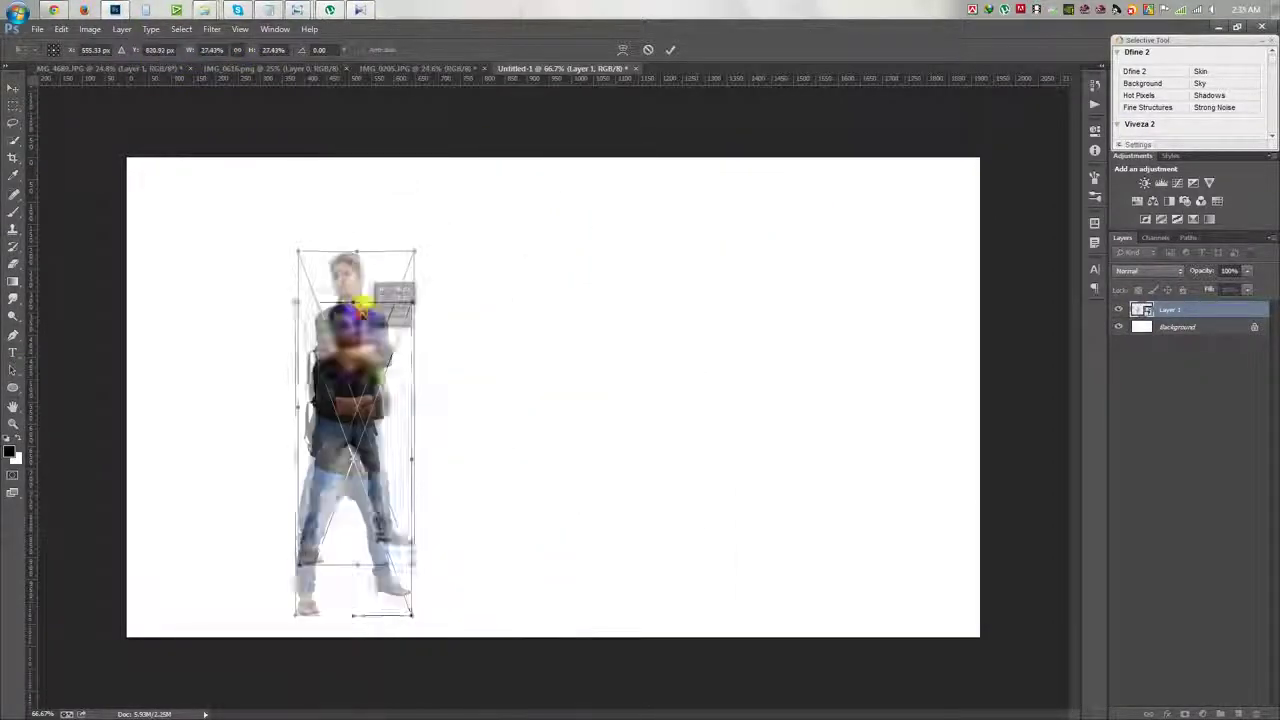
click(211, 28)
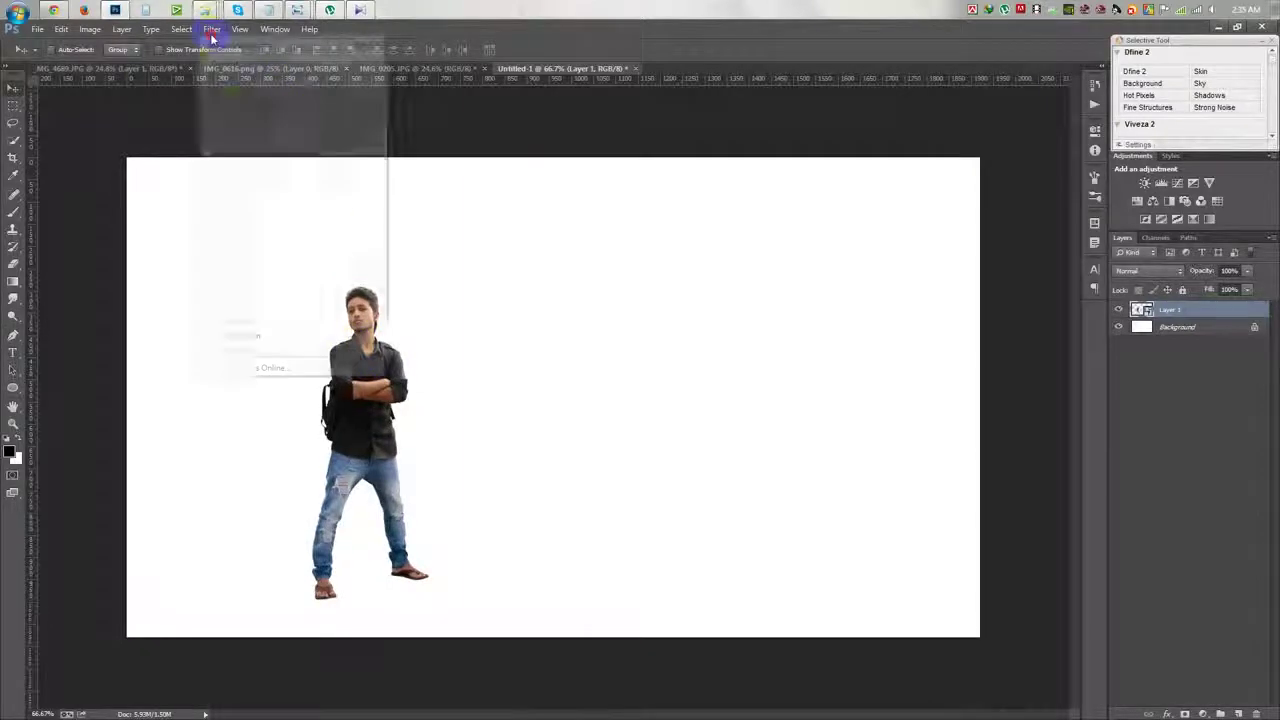
click(214, 114)
drag(508, 450, 512, 452)
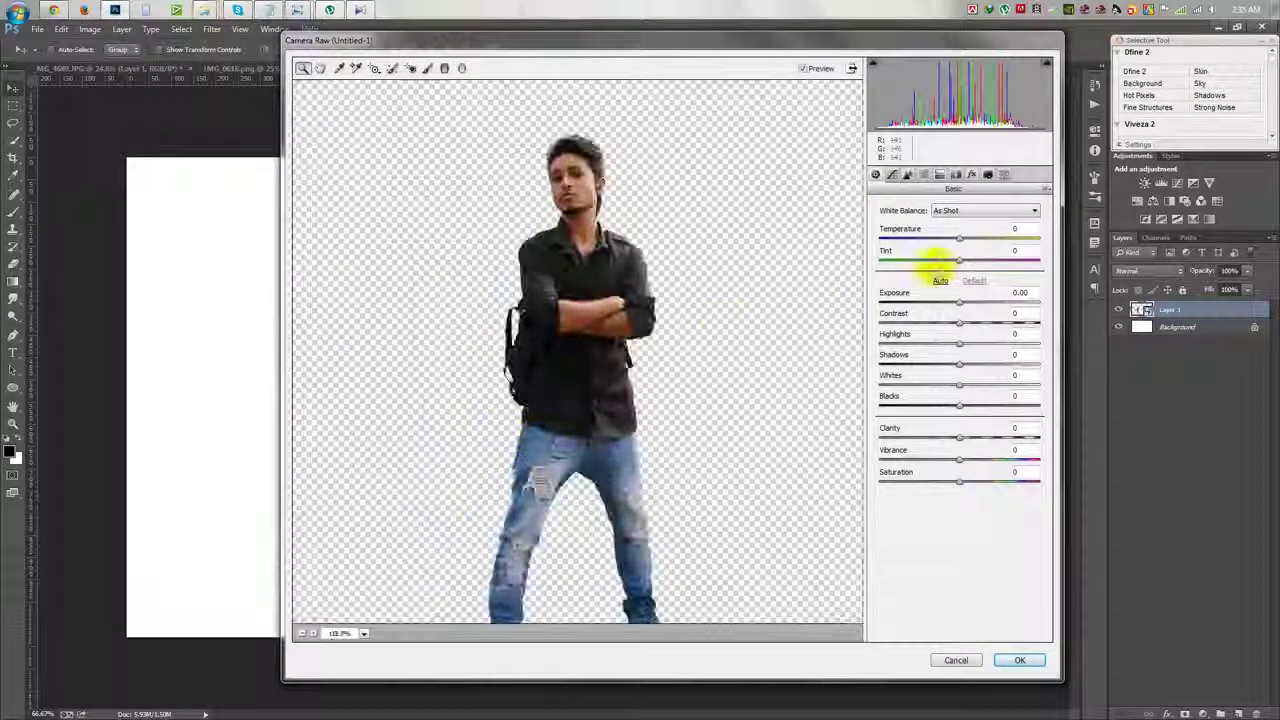
mouse_move(959, 365)
mouse_down()
mouse_move(1003, 367)
mouse_move(973, 385)
mouse_move(993, 407)
mouse_up()
click(1018, 660)
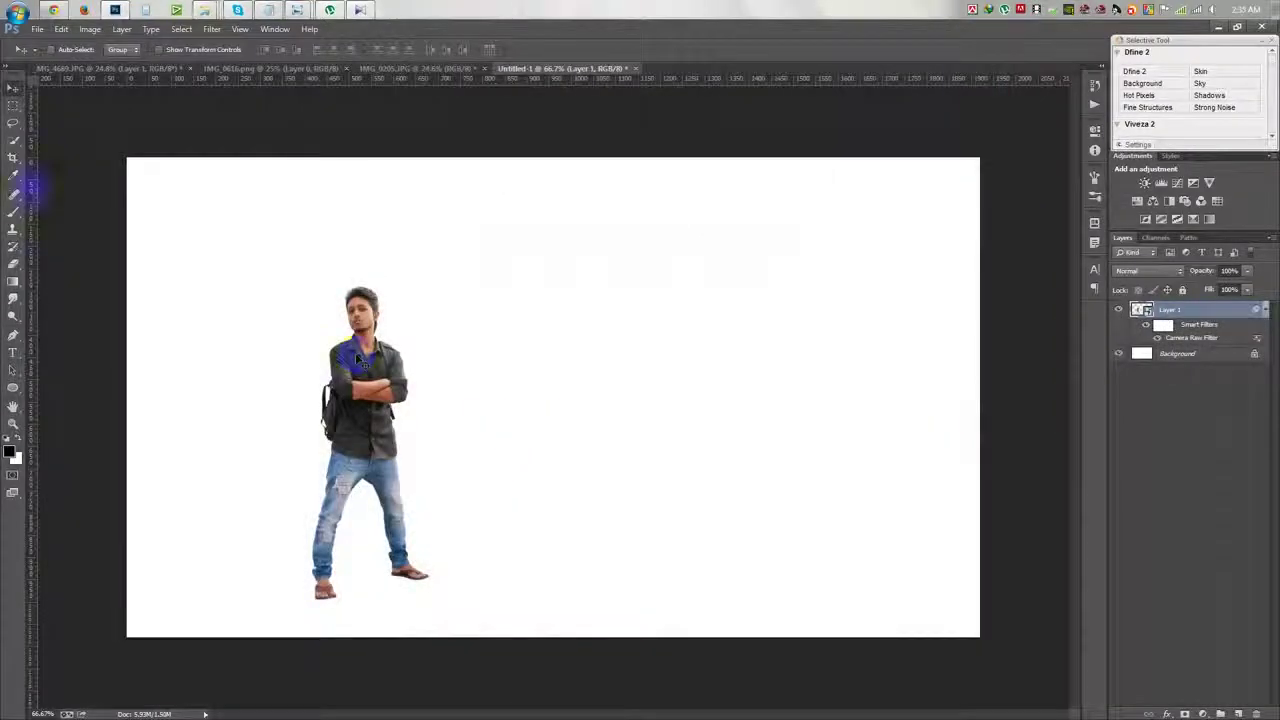
click(138, 68)
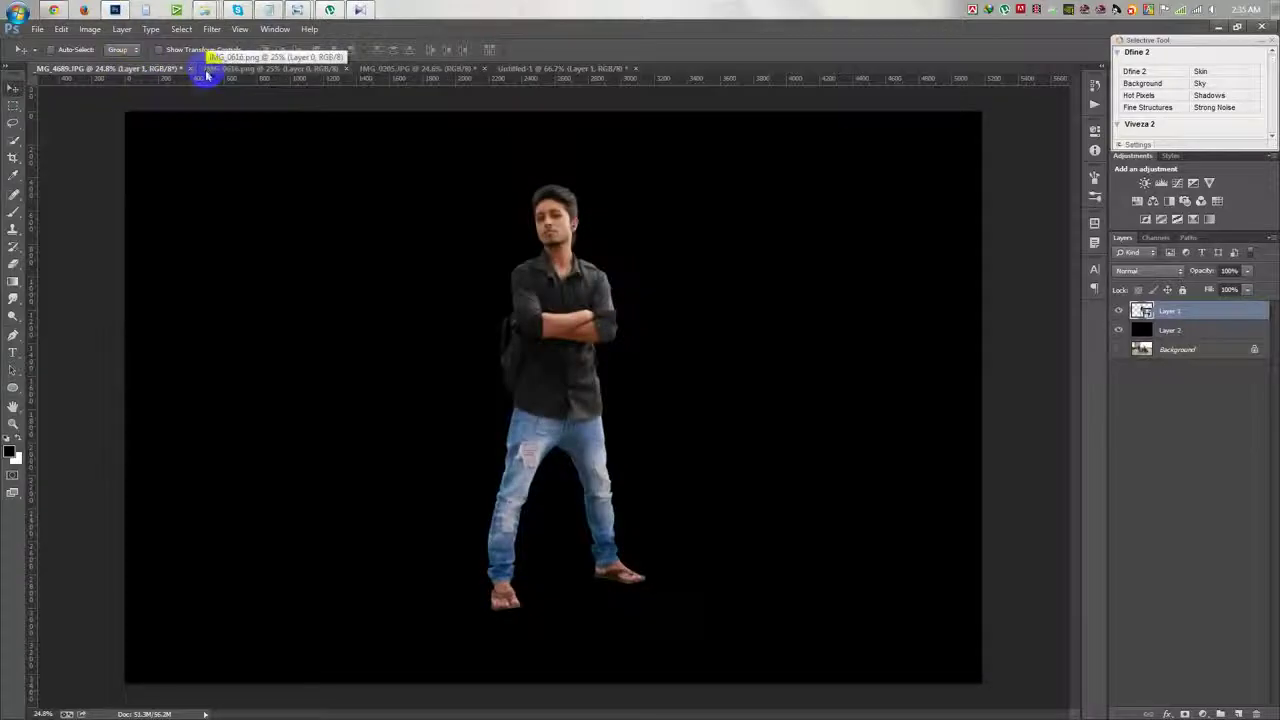
Step: Save IMG_4689 as a PSD, close it, and switch to the IMG_0616 photo
key(ctrl+shift+s)
click(790, 612)
click(185, 68)
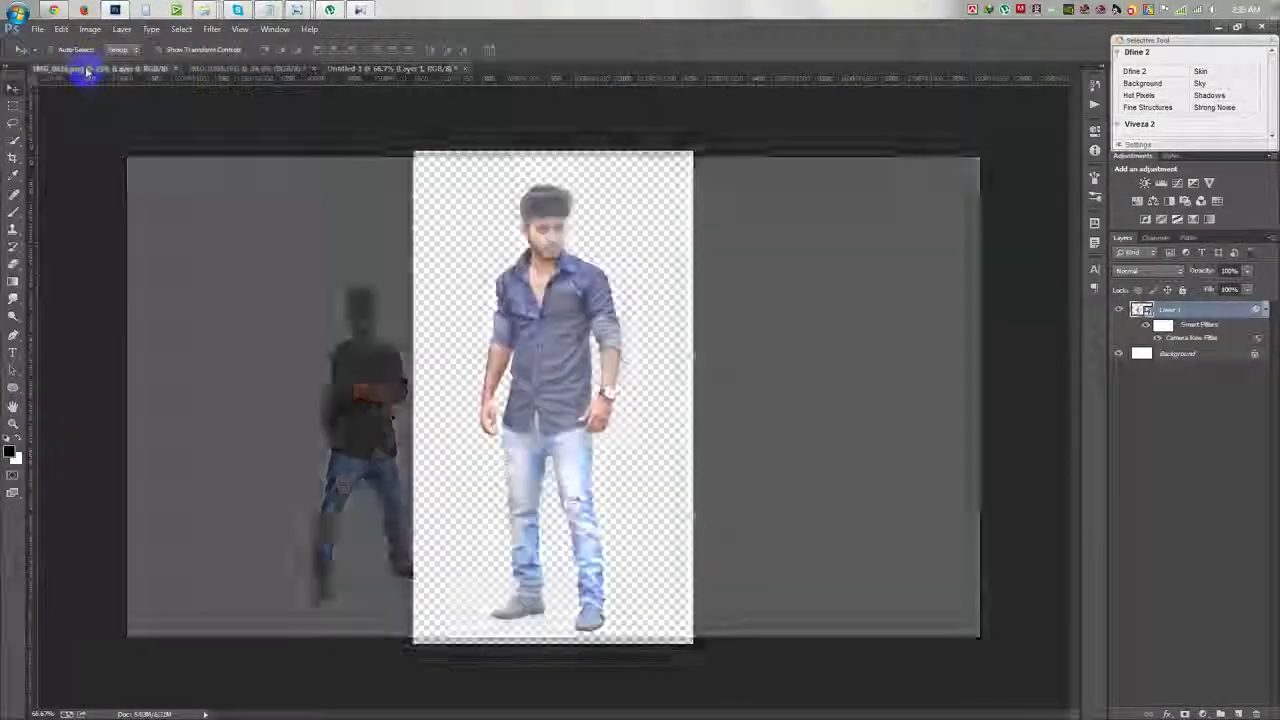
click(86, 68)
Step: Bring the blue-shirt man into Untitled-1 and convert him to a smart object
drag(457, 206, 600, 200)
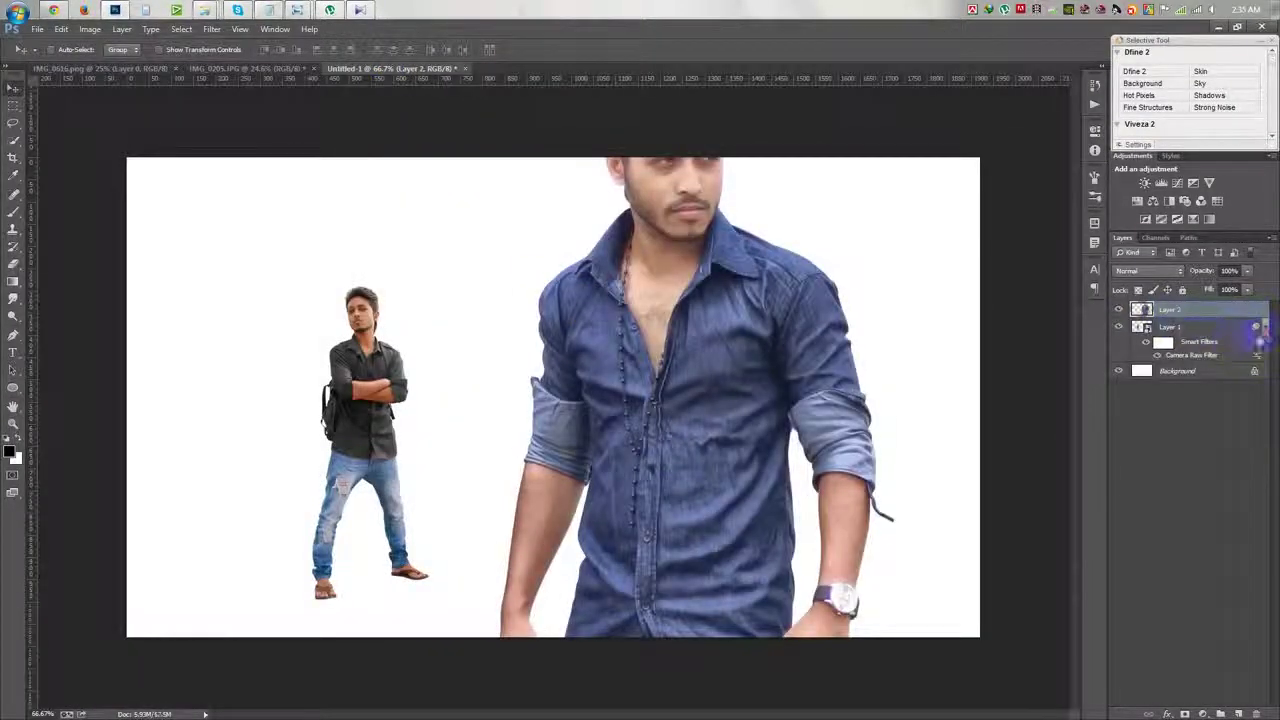
right_click(1222, 312)
click(1090, 314)
Step: Scale the blue-shirt man to 58% beside the first man, then expand the first man's smart filters
key(ctrl+t)
click(237, 49)
click(186, 49)
text(58)
key(Return)
drag(751, 347, 607, 204)
mouse_move(668, 143)
mouse_down()
mouse_move(566, 443)
mouse_move(540, 305)
mouse_move(522, 301)
mouse_move(569, 322)
mouse_up()
click(670, 49)
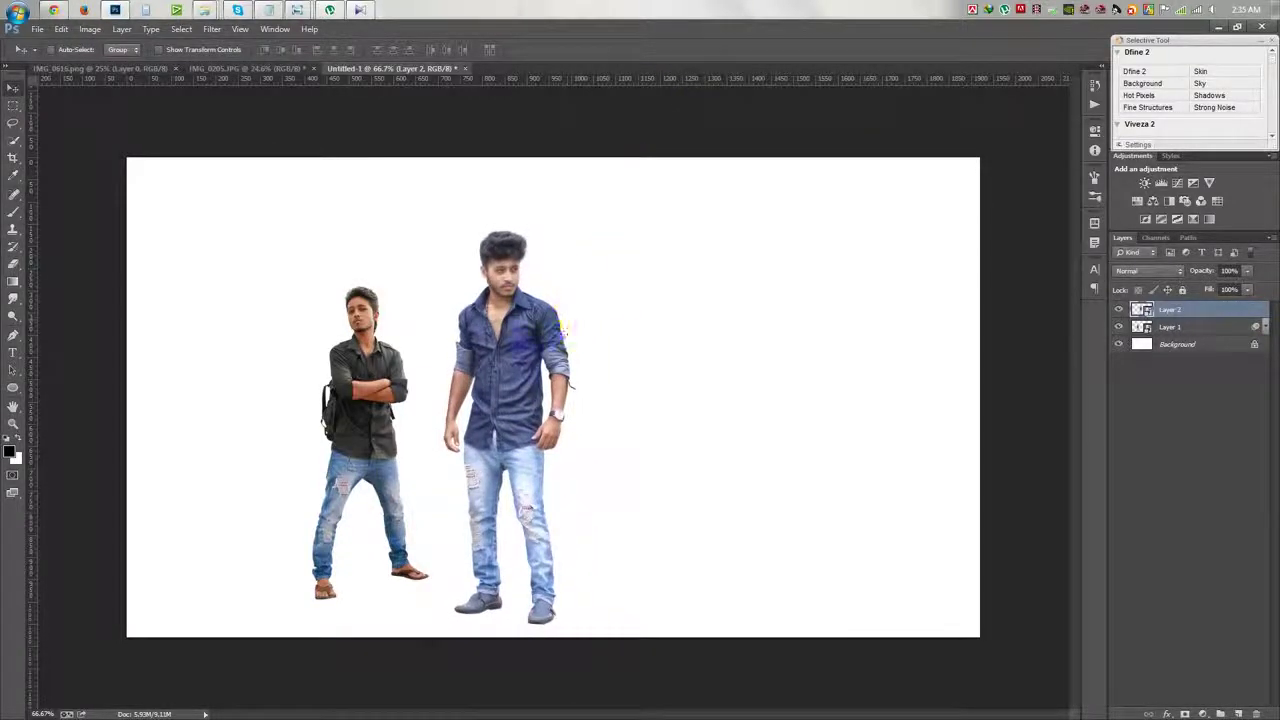
click(1203, 330)
click(1264, 329)
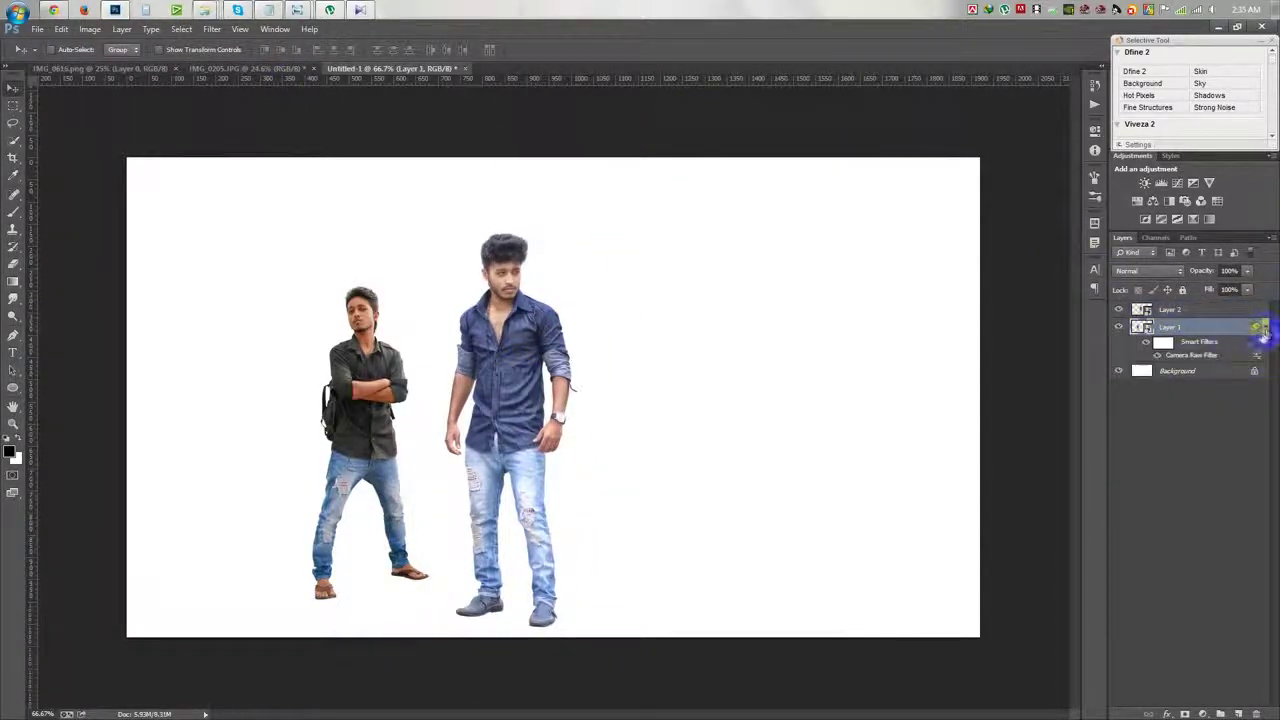
Step: Set the first man's Camera Raw Highlights to -54 and Vibrance to -31
double_click(1183, 356)
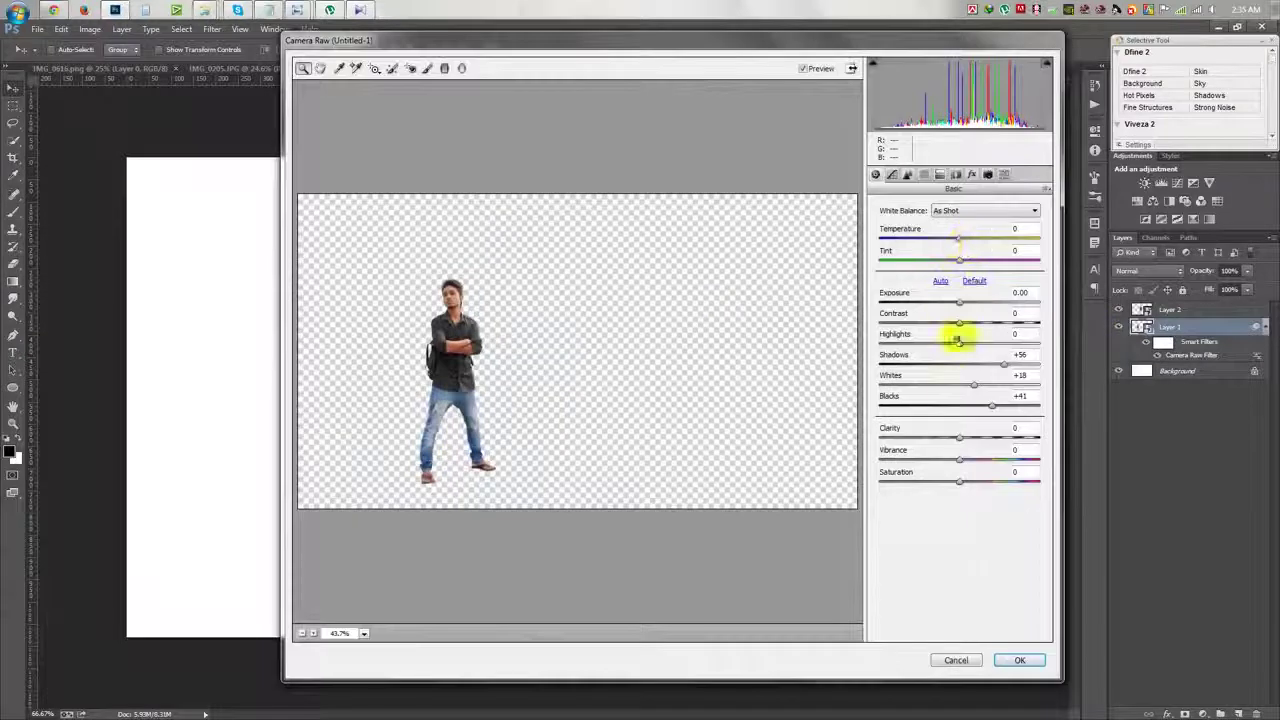
drag(952, 463, 942, 465)
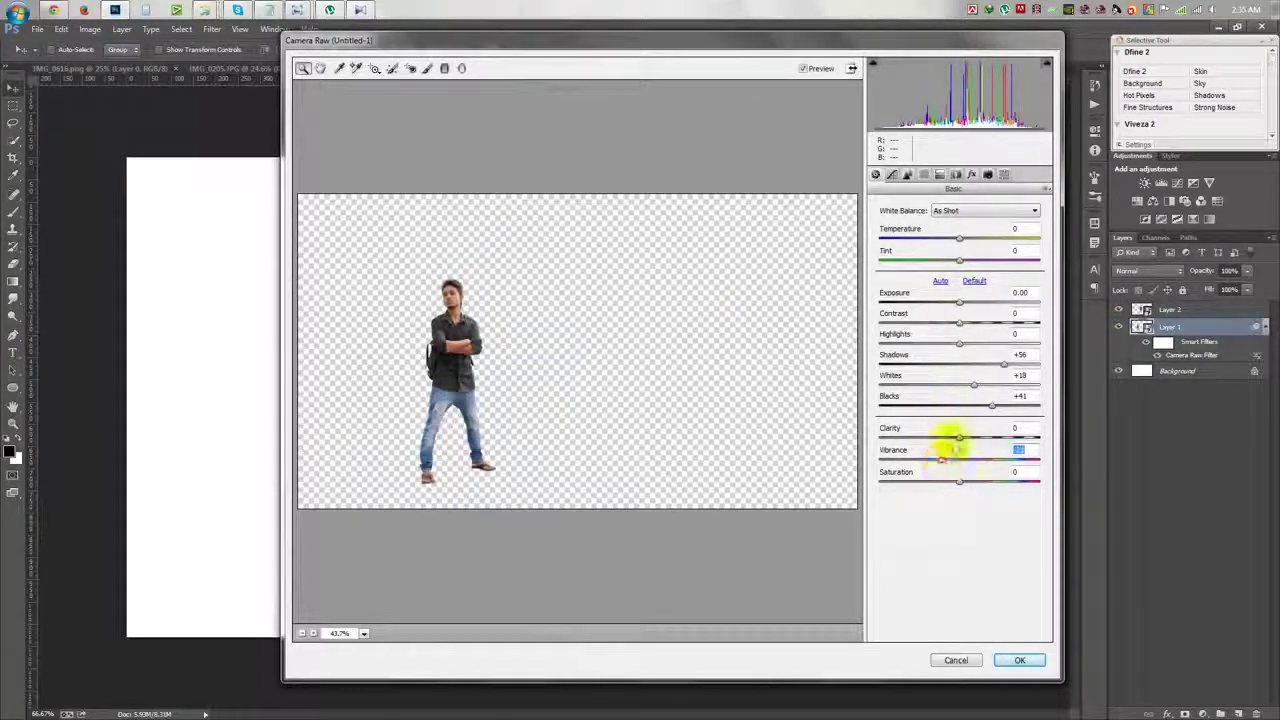
drag(960, 344, 914, 344)
drag(941, 463, 935, 462)
click(1020, 660)
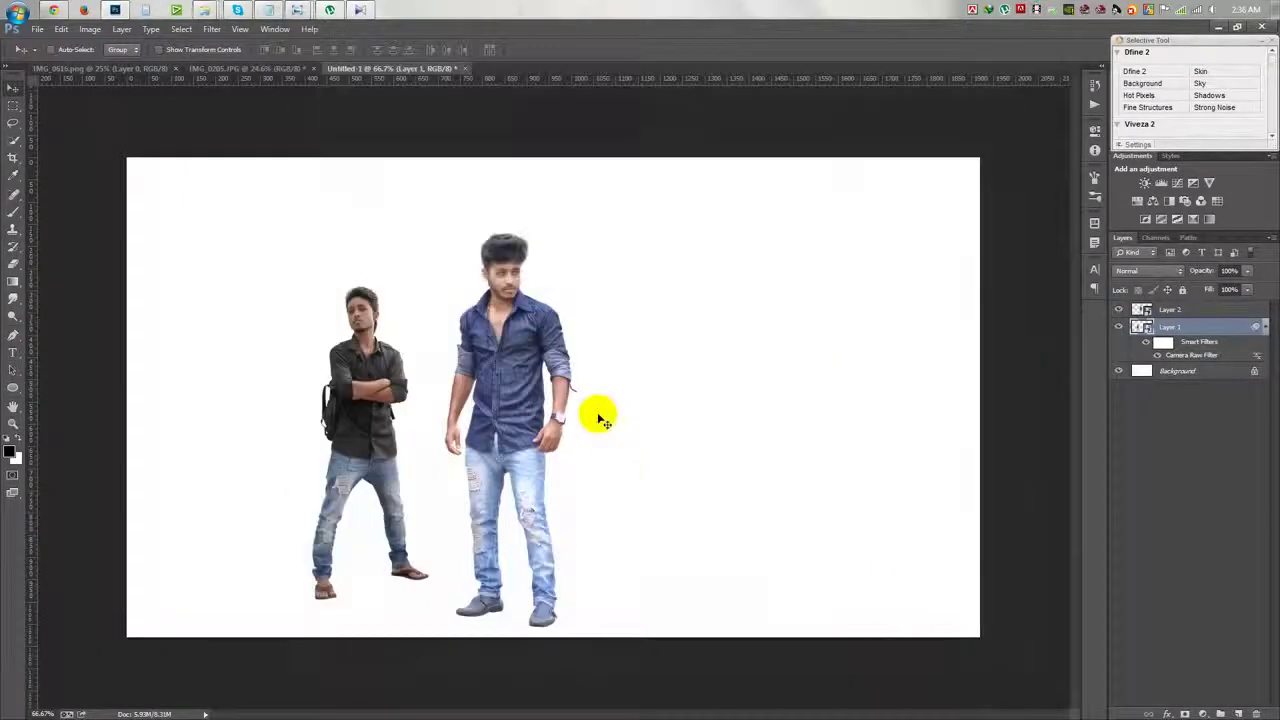
Step: Raise the Whites level in the first man's Camera Raw filter
double_click(1190, 355)
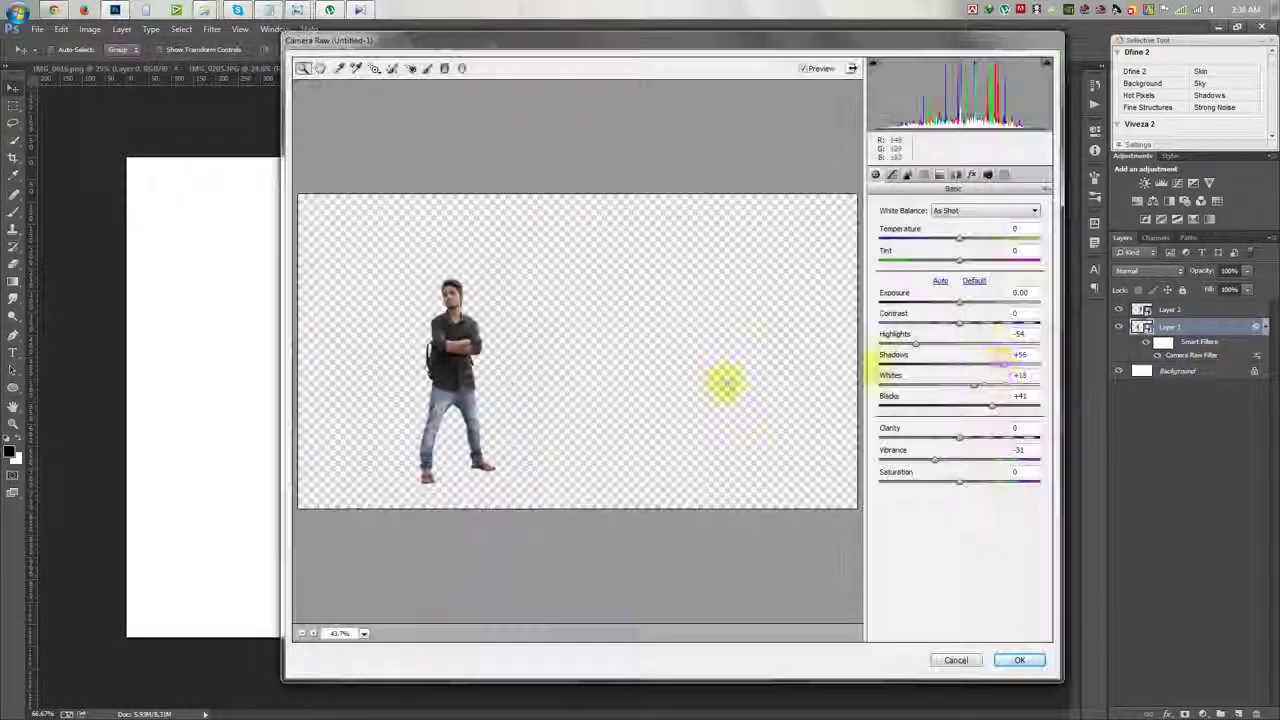
drag(985, 384, 1005, 386)
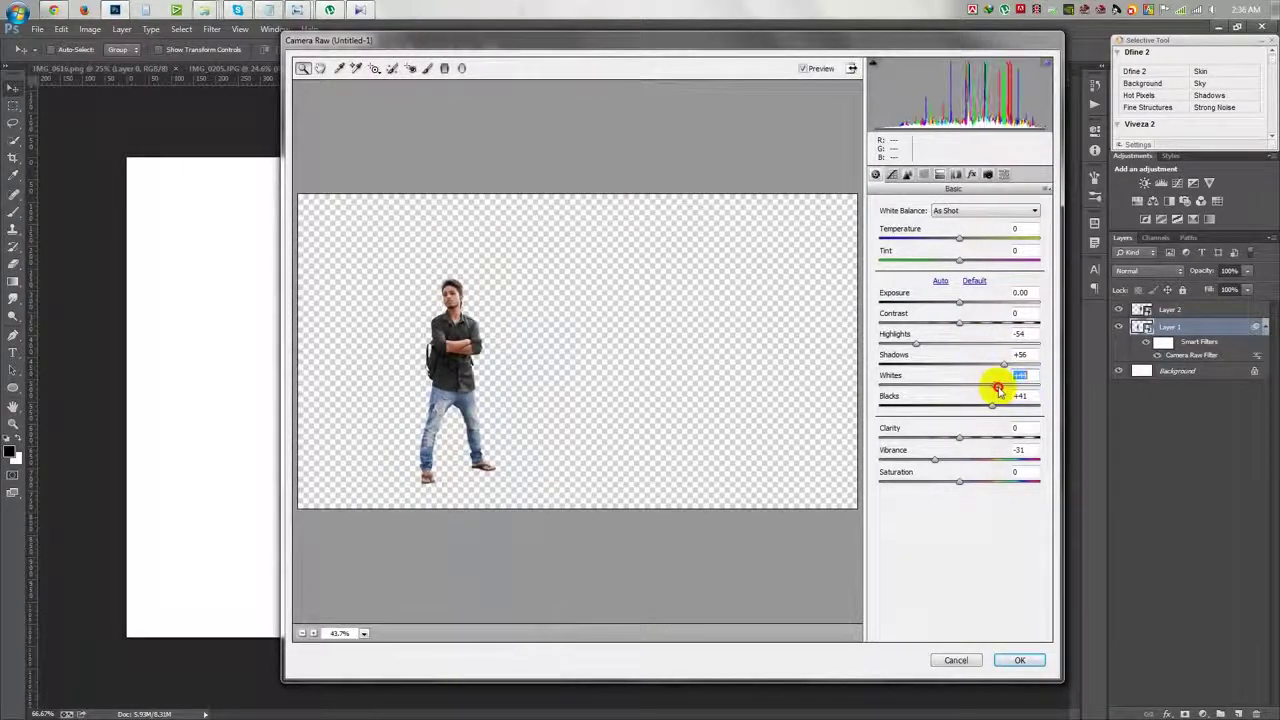
click(1020, 660)
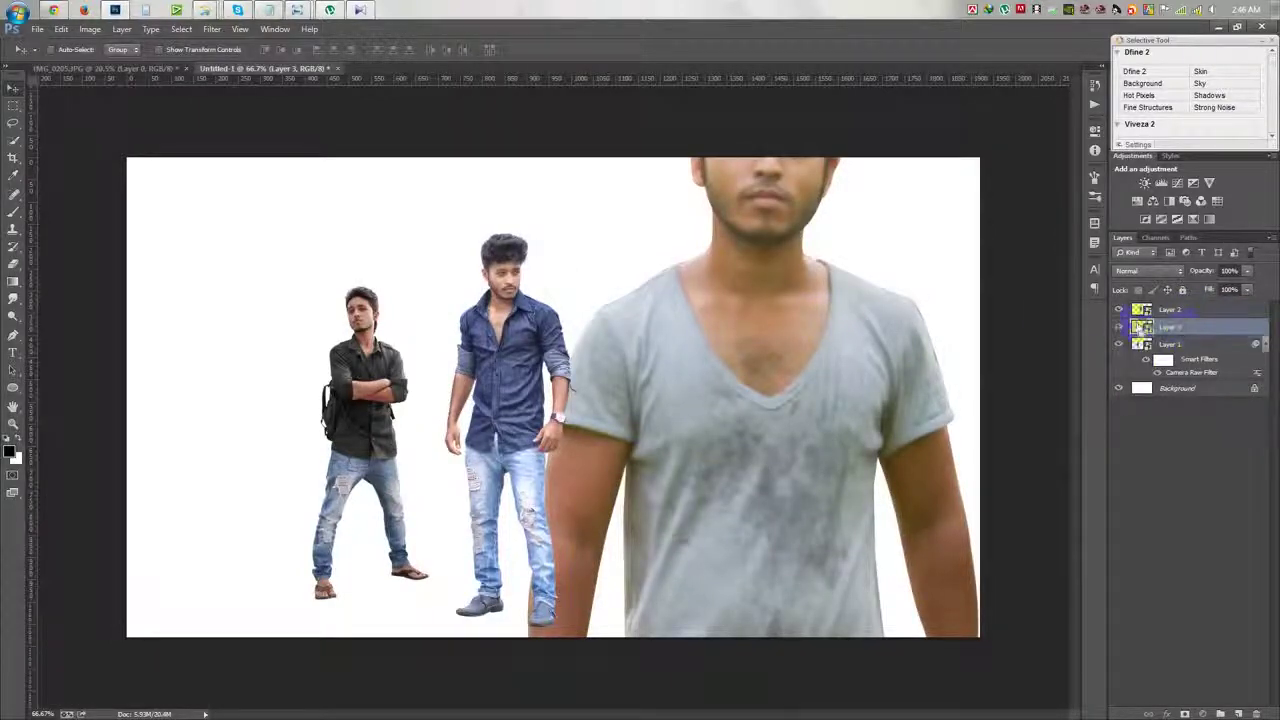
Step: Scale the grey-T-shirt man down to match the other two men
key(ctrl+t)
drag(190, 52, 143, 60)
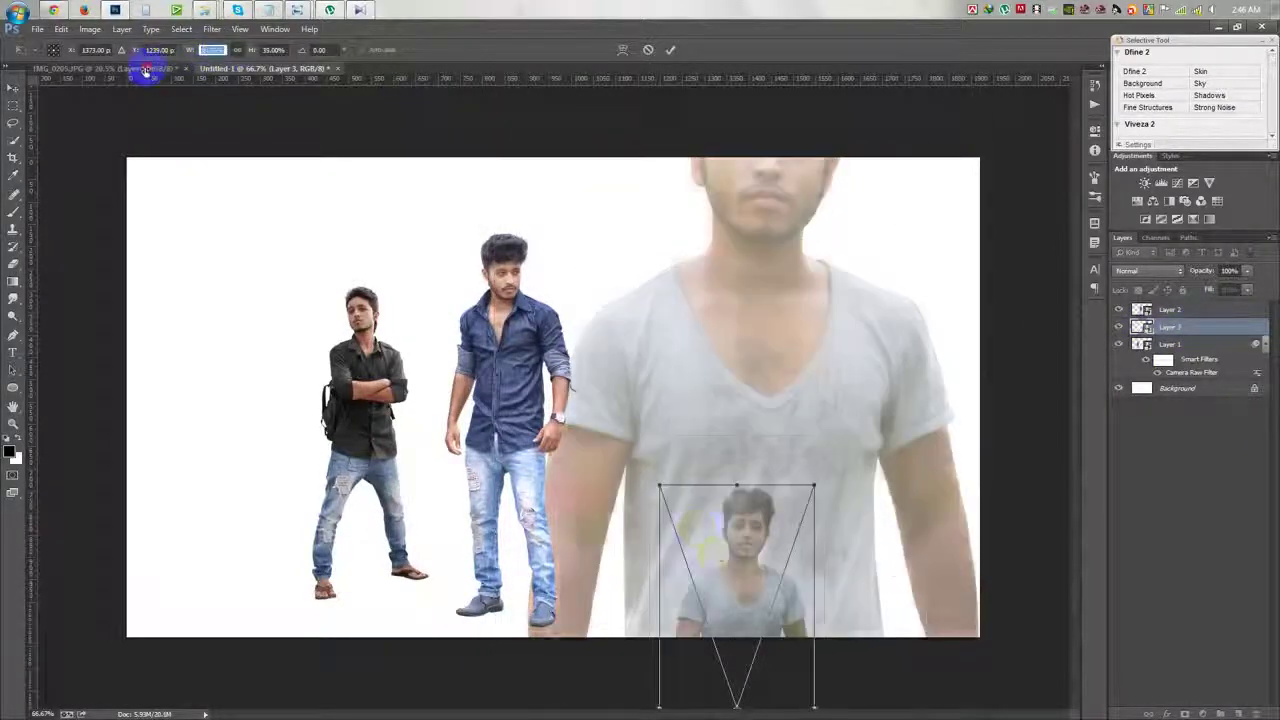
mouse_move(729, 334)
mouse_down()
mouse_move(746, 343)
mouse_move(680, 240)
mouse_move(657, 320)
mouse_move(671, 328)
mouse_up()
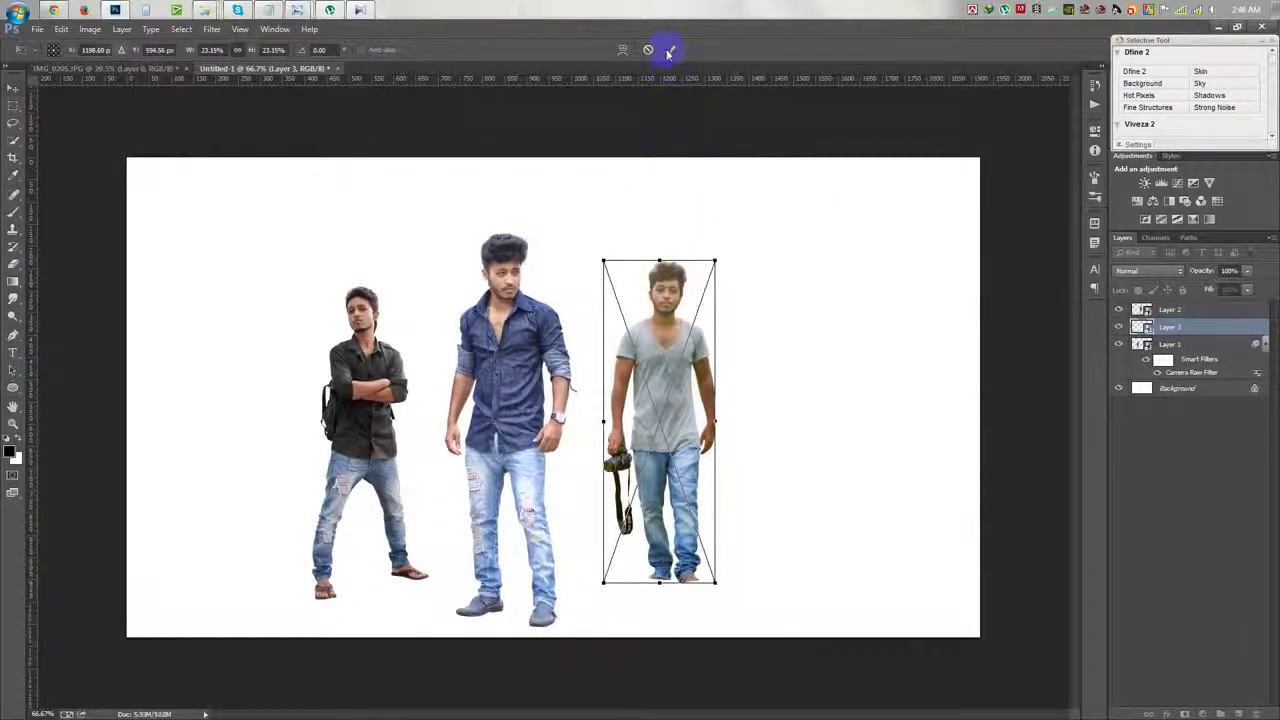
click(670, 50)
Step: Move all three men about 38 px to the right together
shift+click(1192, 347)
drag(780, 377, 818, 377)
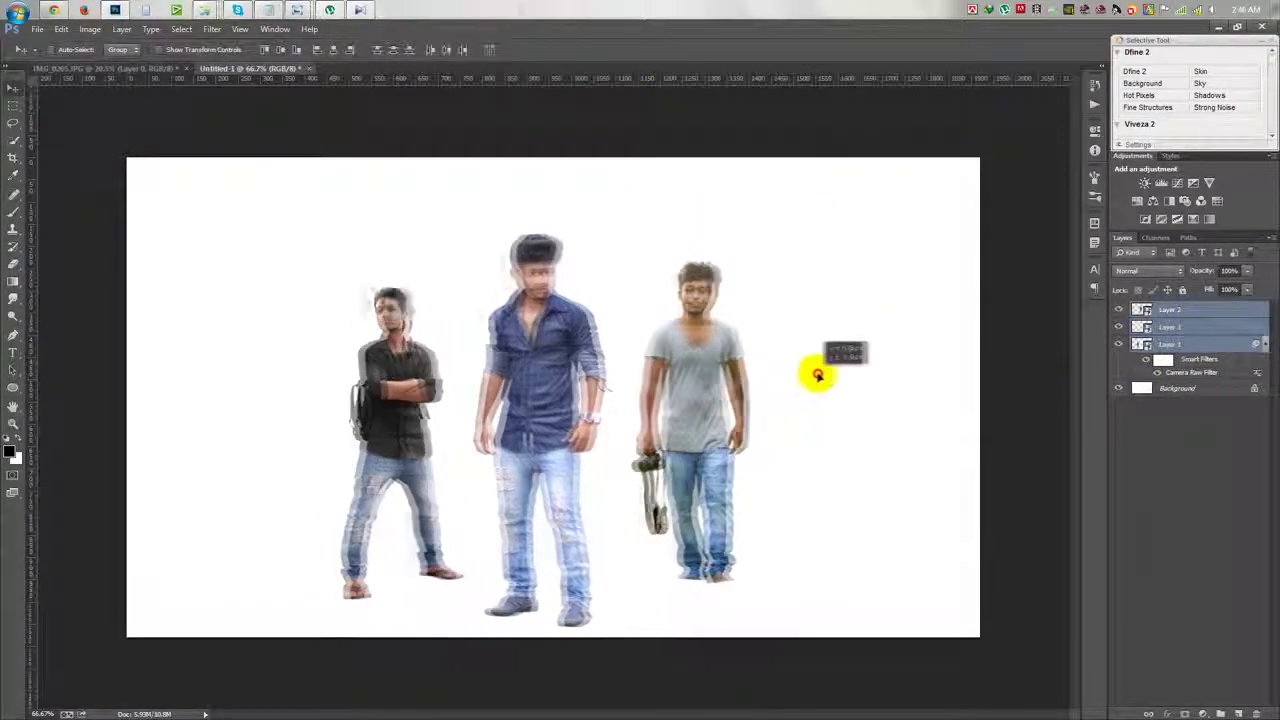
ctrl+click(642, 515)
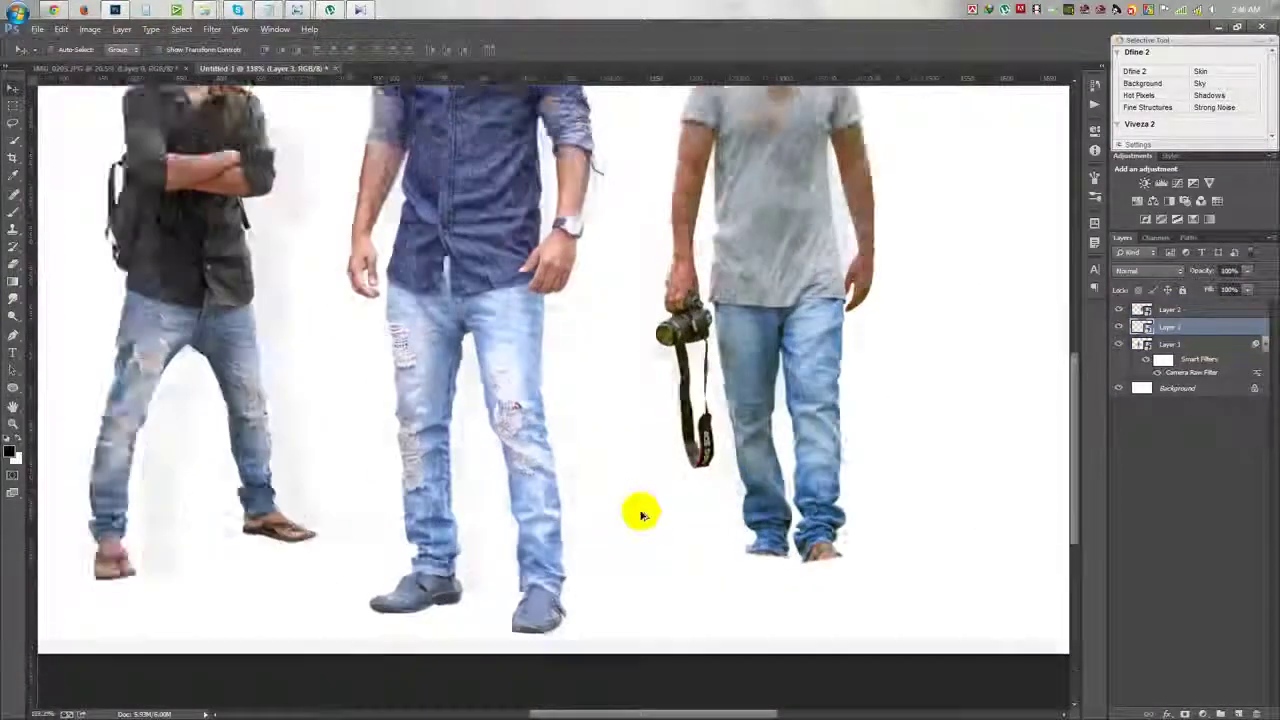
Step: Zoom into the feet and duplicate the blue-shirt man's layer
ctrl+click(642, 515)
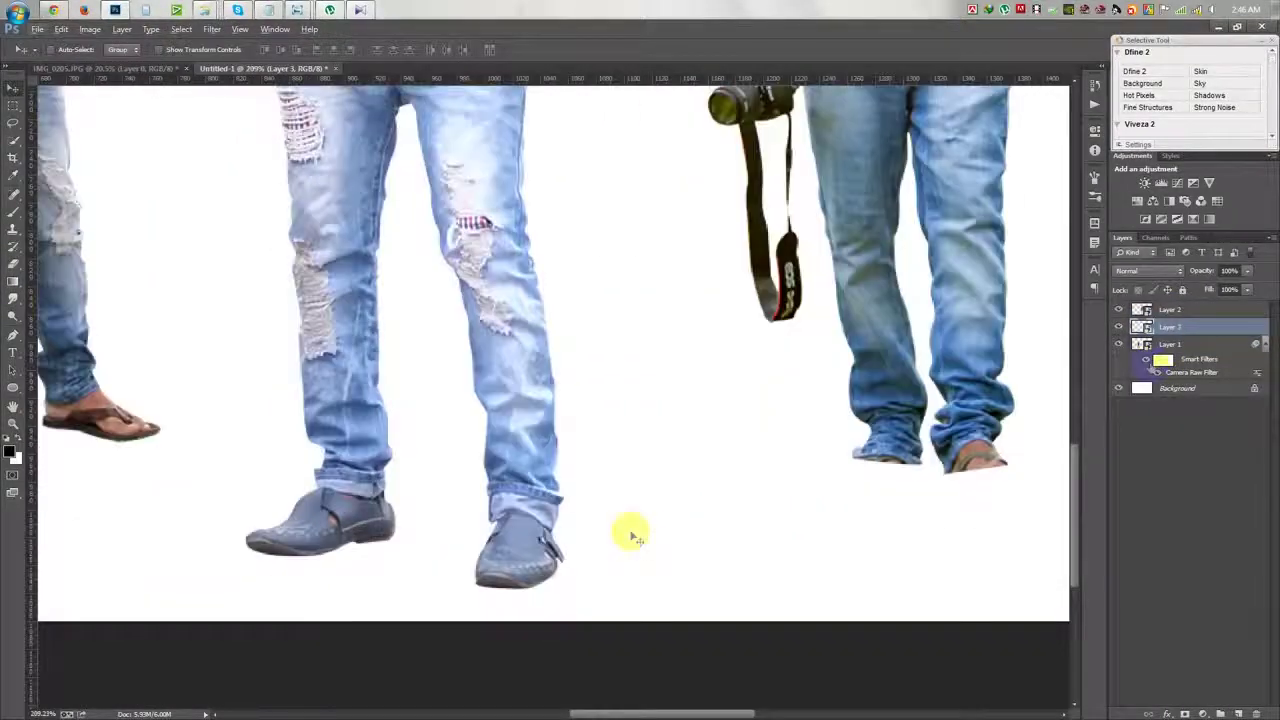
click(1168, 310)
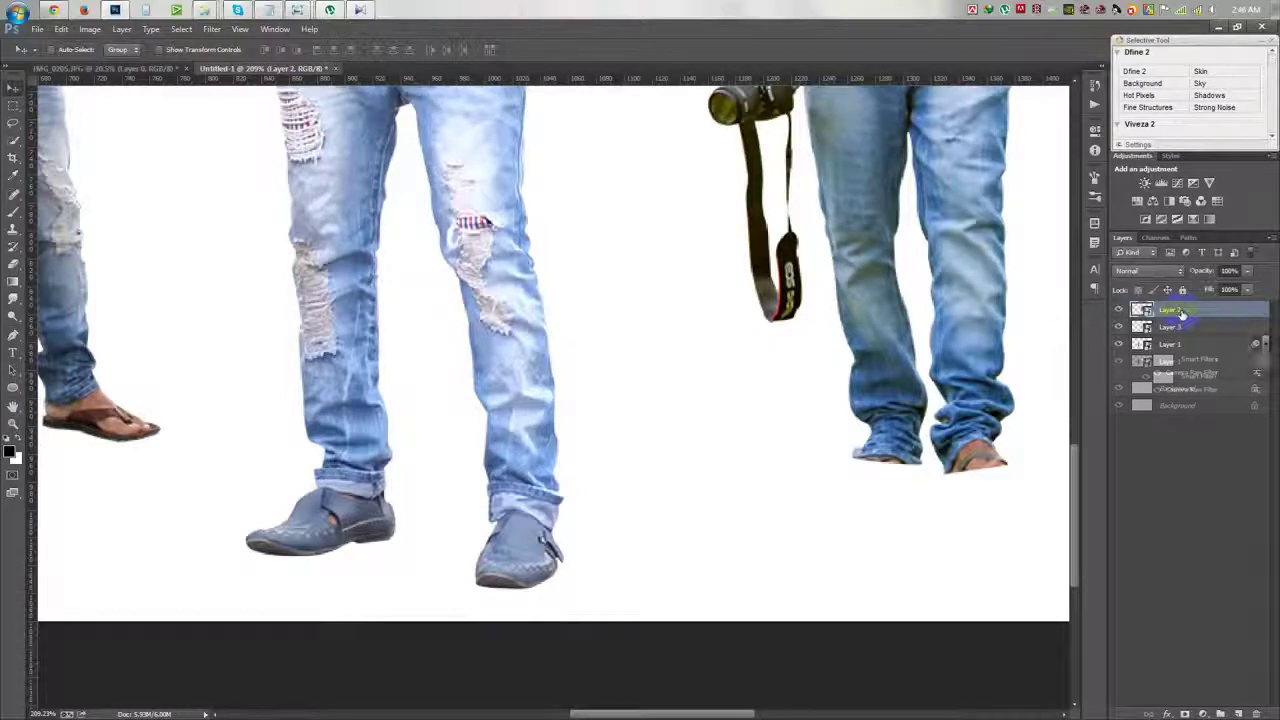
drag(563, 389, 963, 389)
right_click(1140, 358)
Step: Marquee the left shoe and cut-paste it onto its own layer
click(1057, 366)
click(13, 104)
drag(402, 425, 564, 561)
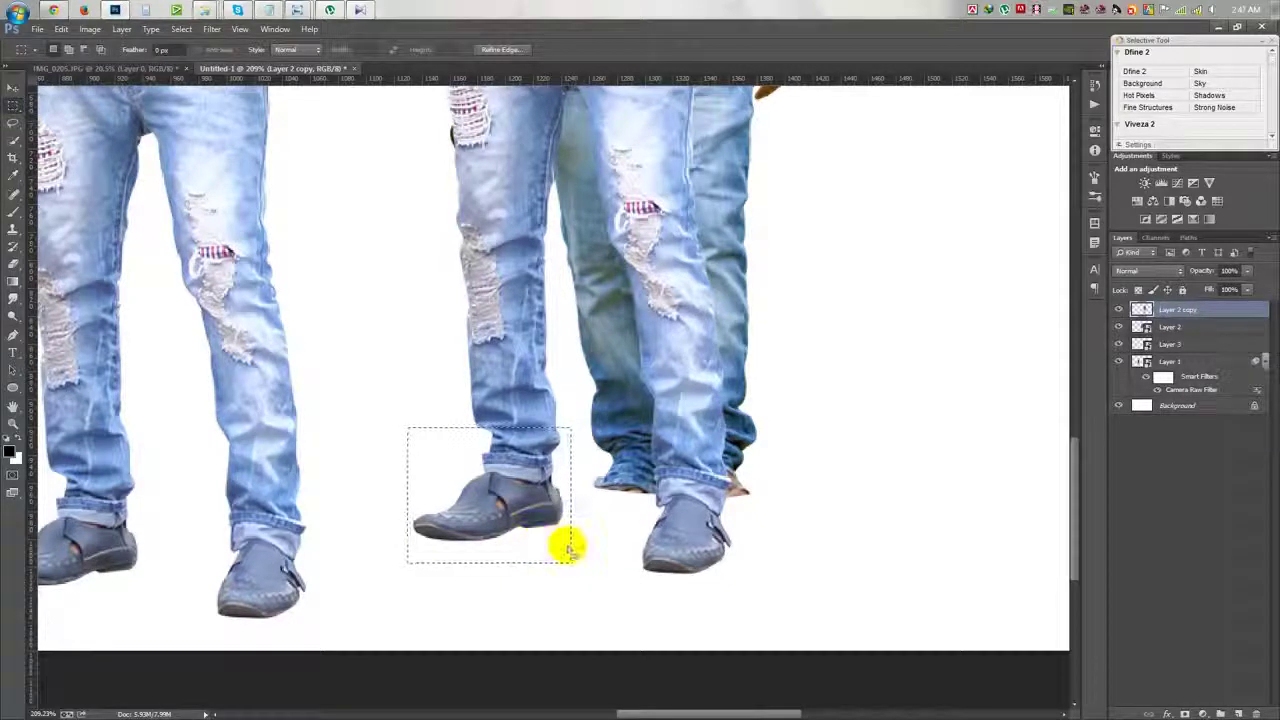
key(ctrl+x)
key(ctrl+v)
Step: Copy the right shoe onto a new layer
drag(615, 465, 752, 600)
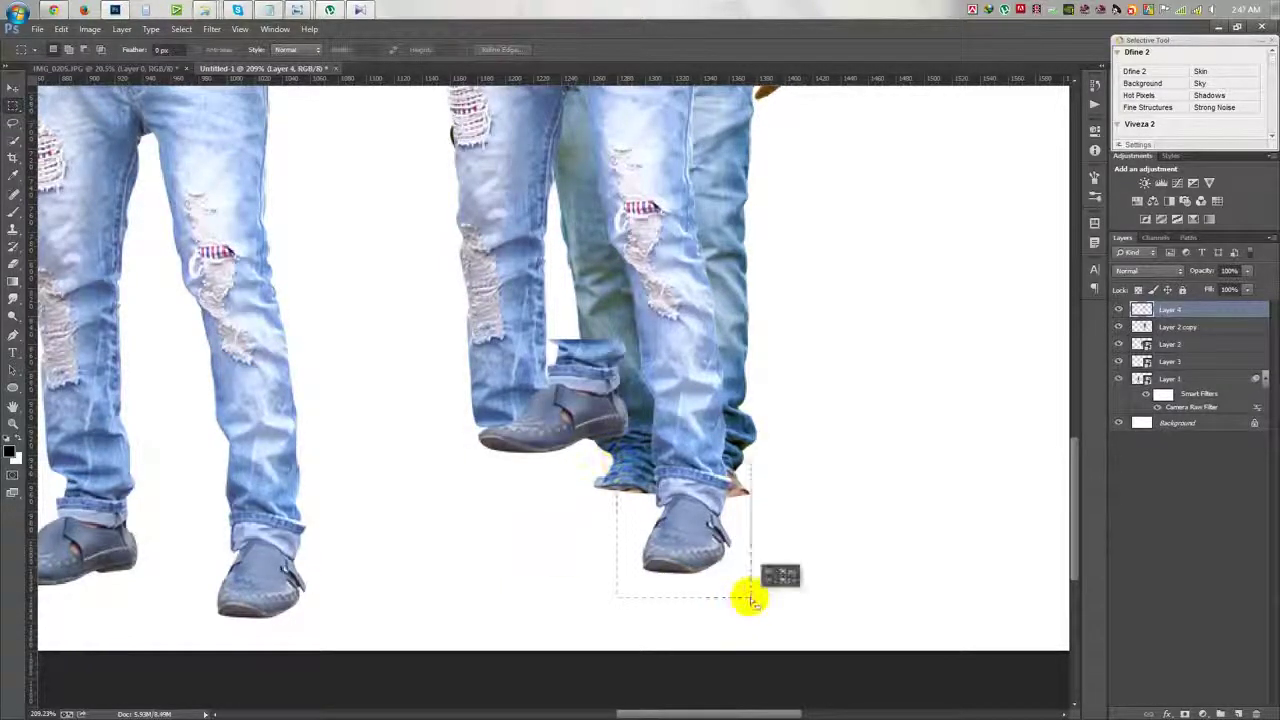
key(ctrl+x)
key(Return)
click(1180, 327)
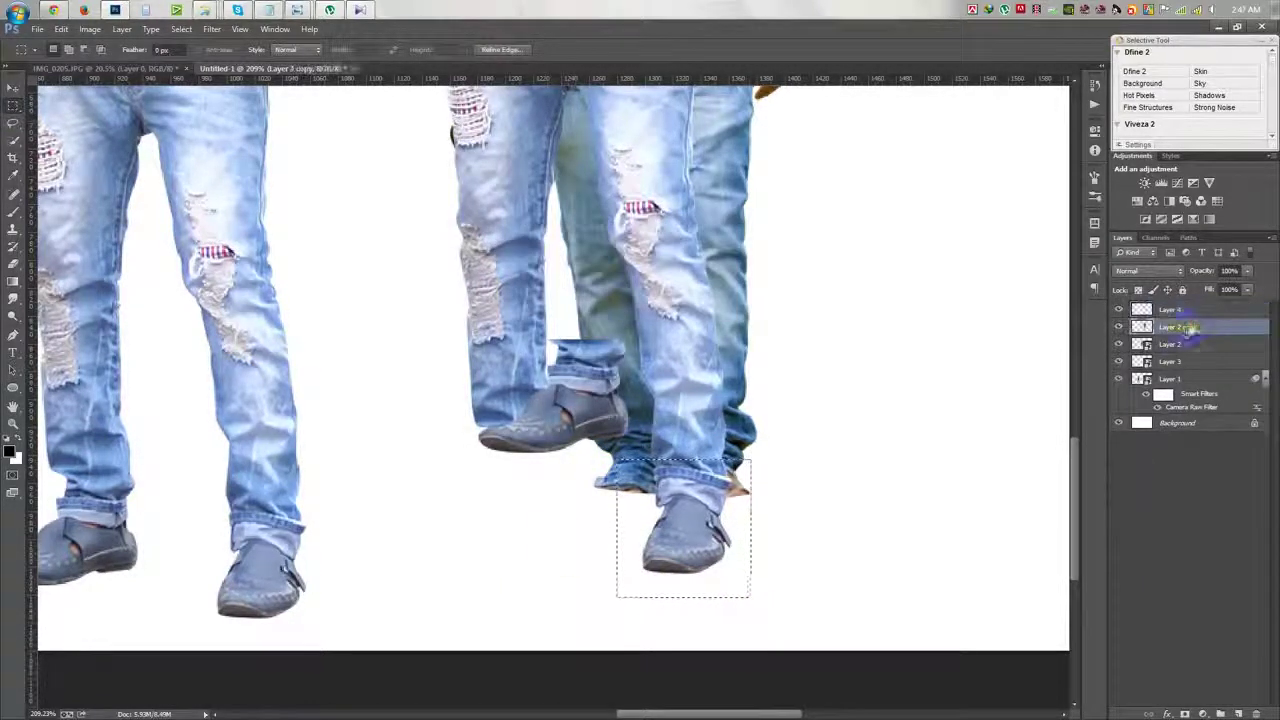
right_click(718, 498)
click(812, 375)
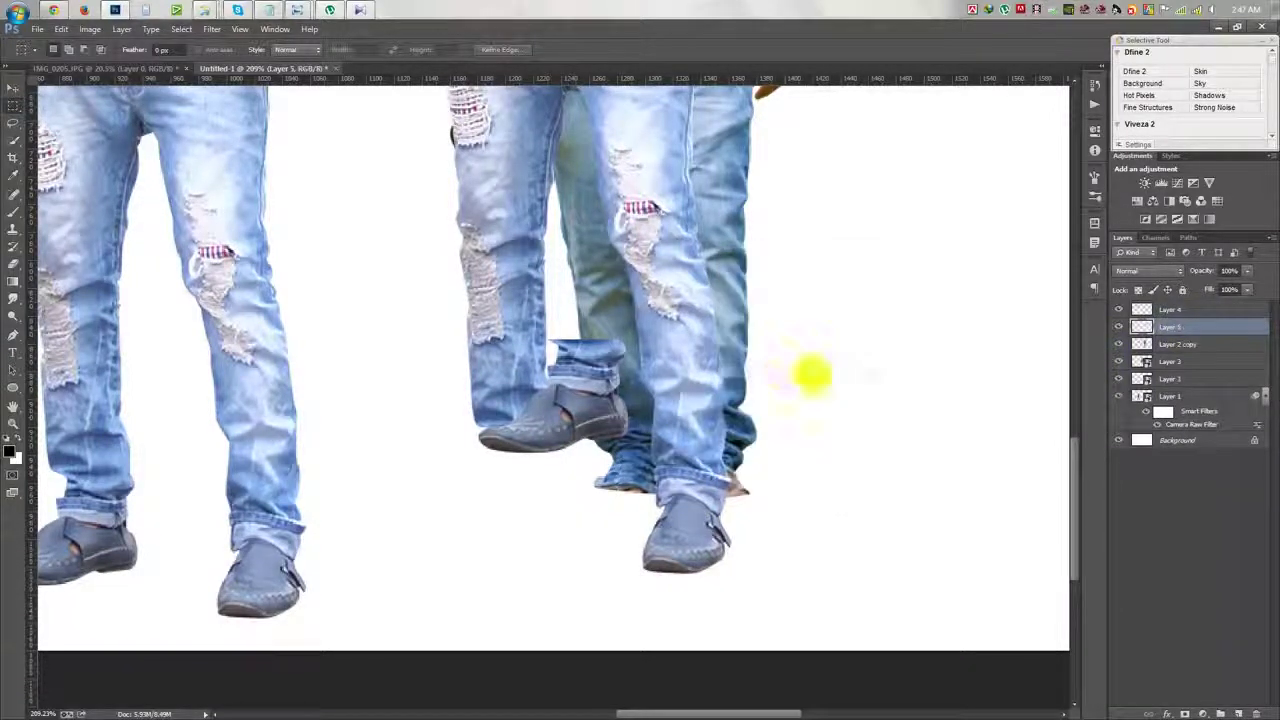
Step: Delete the duplicated jeans layer and move the left shoe down and right
click(1170, 344)
key(Delete)
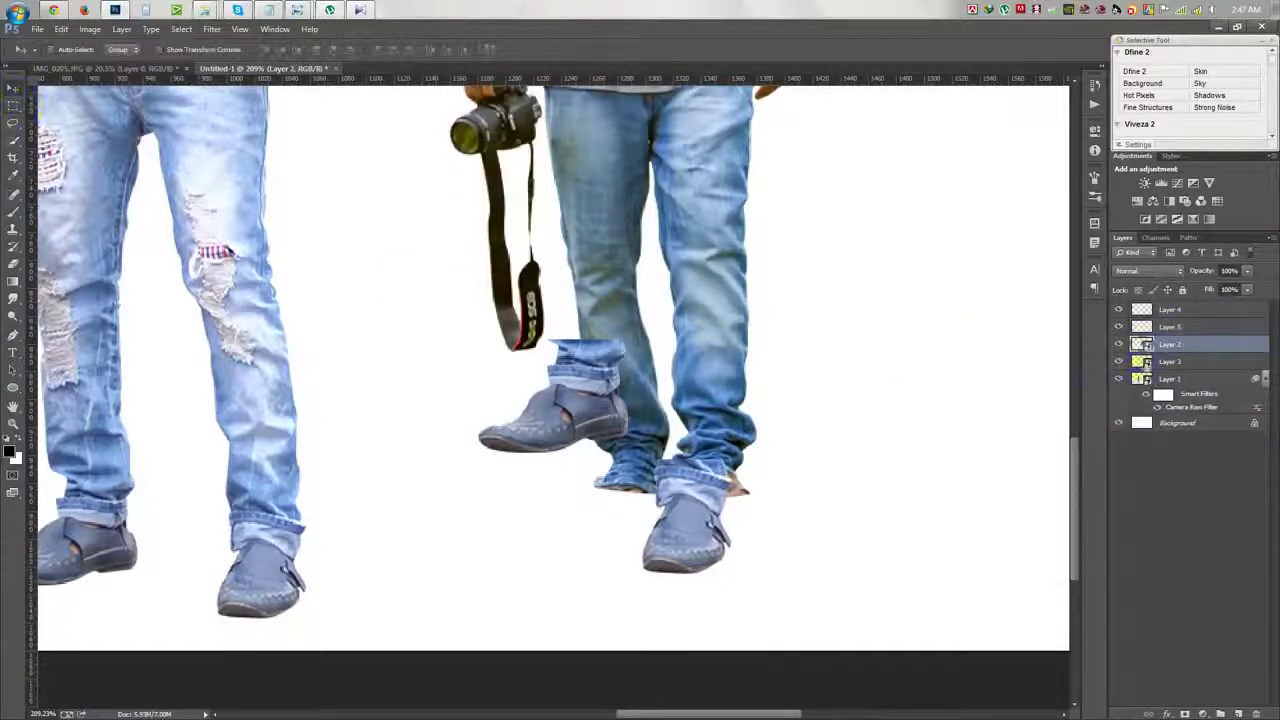
drag(730, 445, 771, 537)
click(683, 530)
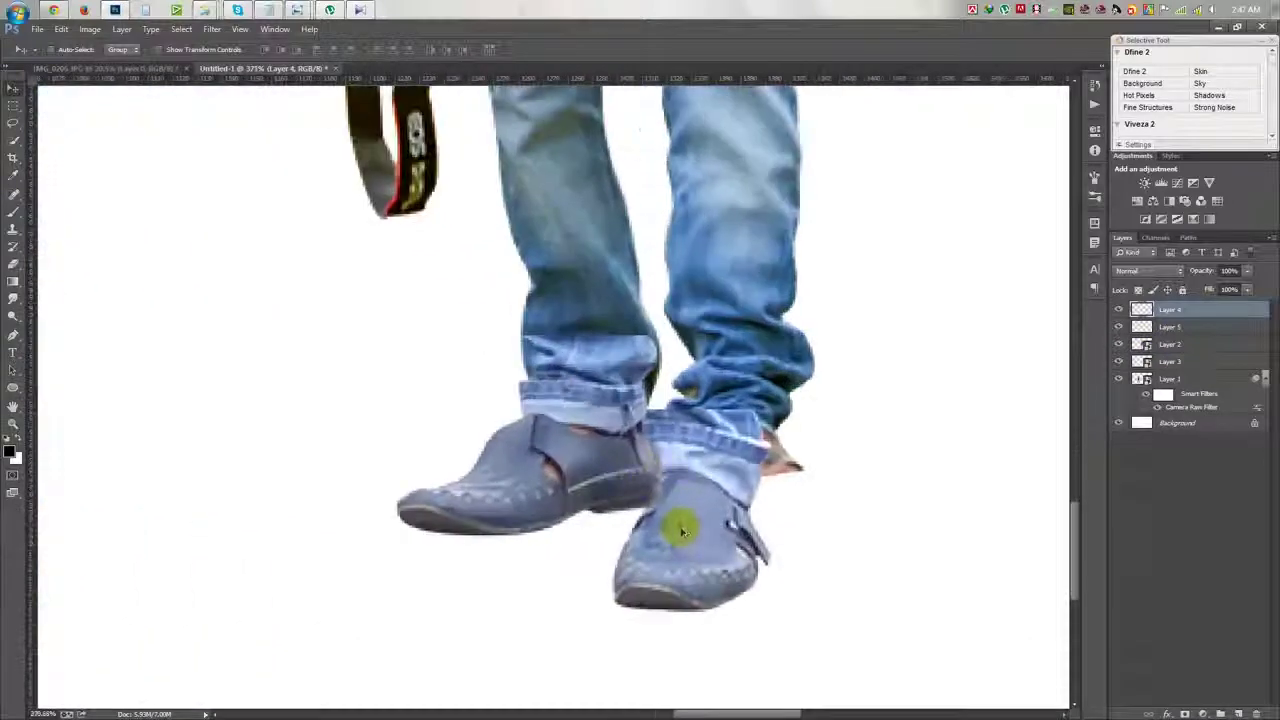
Step: Shrink the left shoe to about 79% and position it
key(ctrl+t)
drag(663, 337, 634, 357)
drag(566, 409, 585, 442)
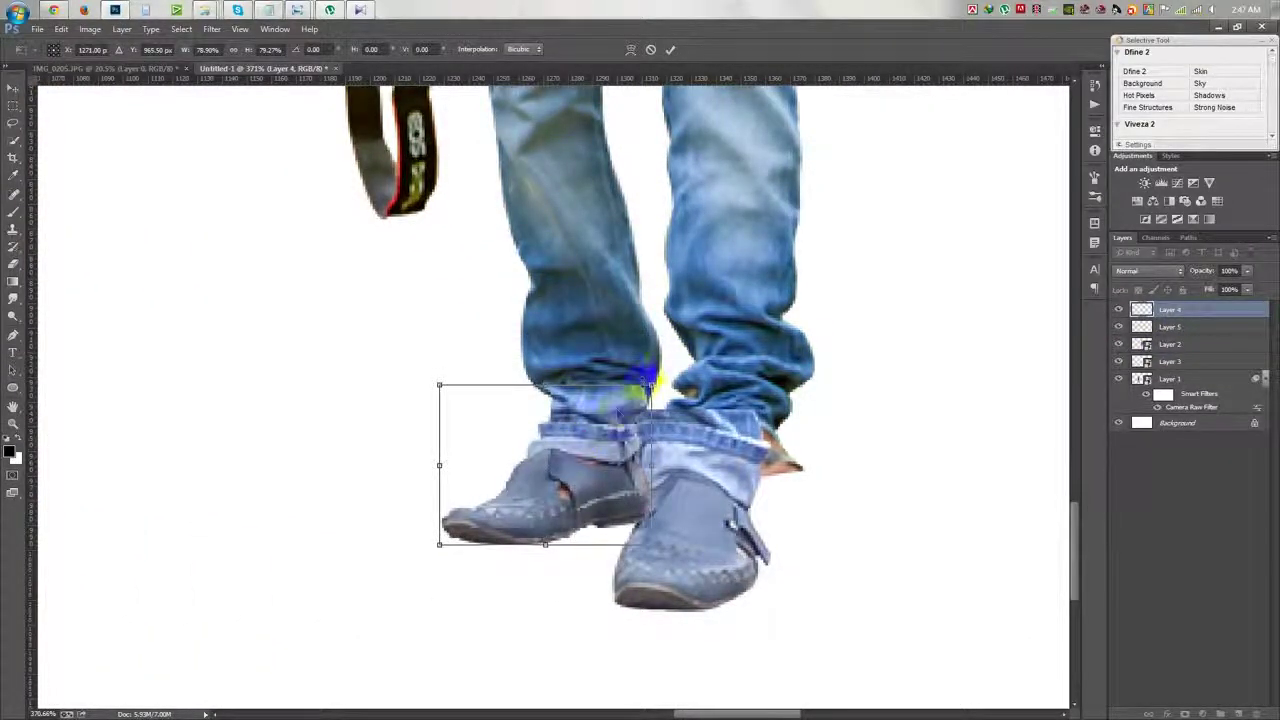
drag(440, 376, 426, 370)
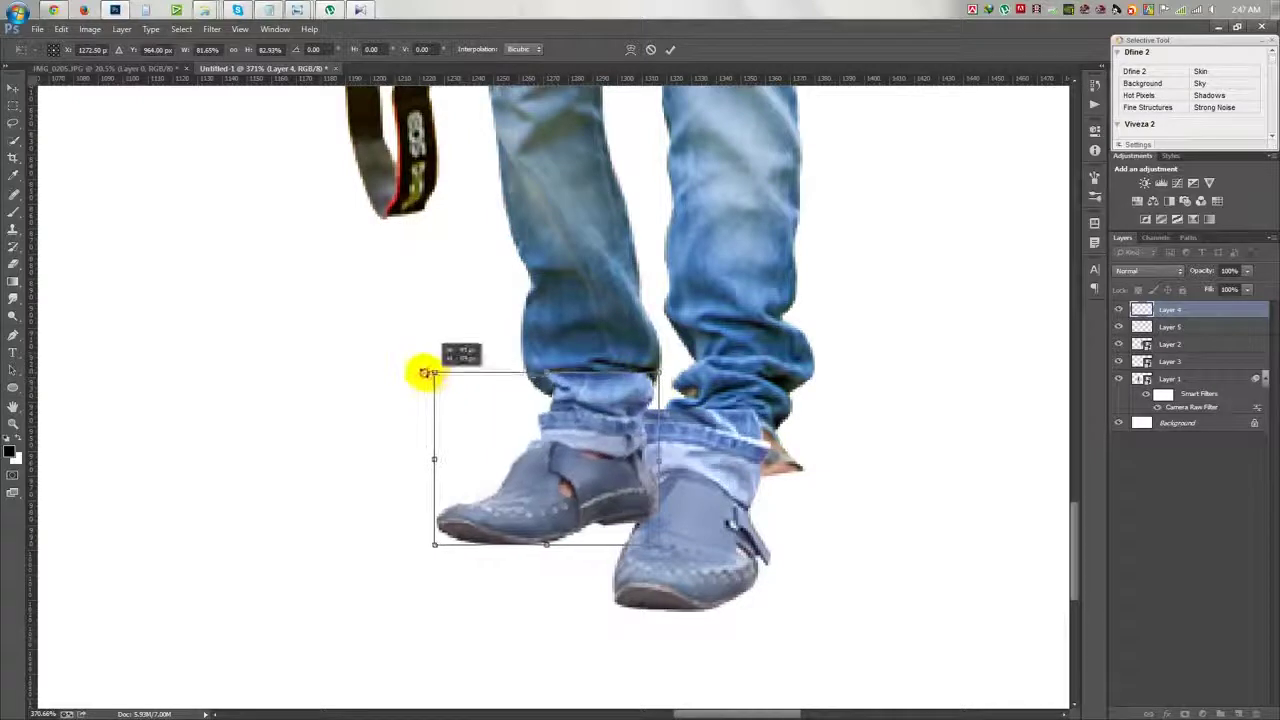
double_click(531, 449)
Step: Move both shoe layers below the jeans layers and shift the right shoe right
shift+click(1170, 327)
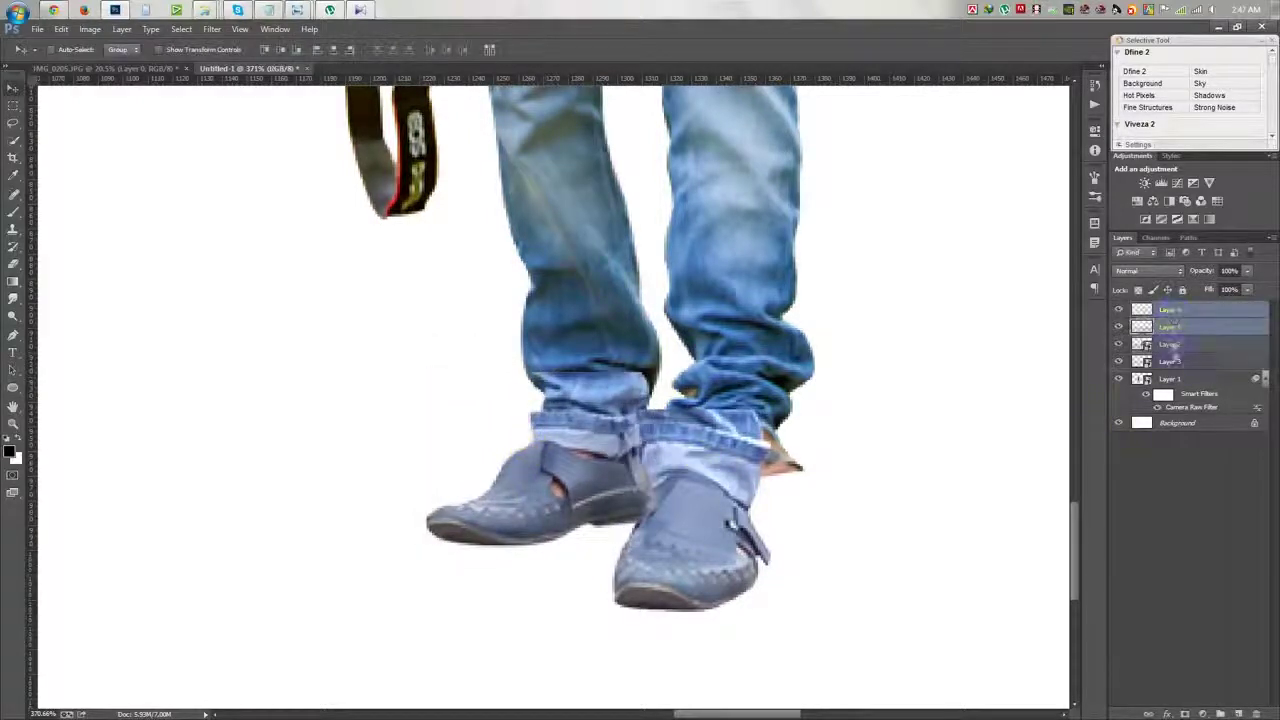
drag(1170, 326, 1172, 370)
click(1170, 343)
mouse_move(795, 510)
mouse_down()
mouse_move(946, 508)
mouse_move(838, 503)
mouse_up()
Step: Shrink the right shoe to about 80%, then slightly more
key(ctrl+t)
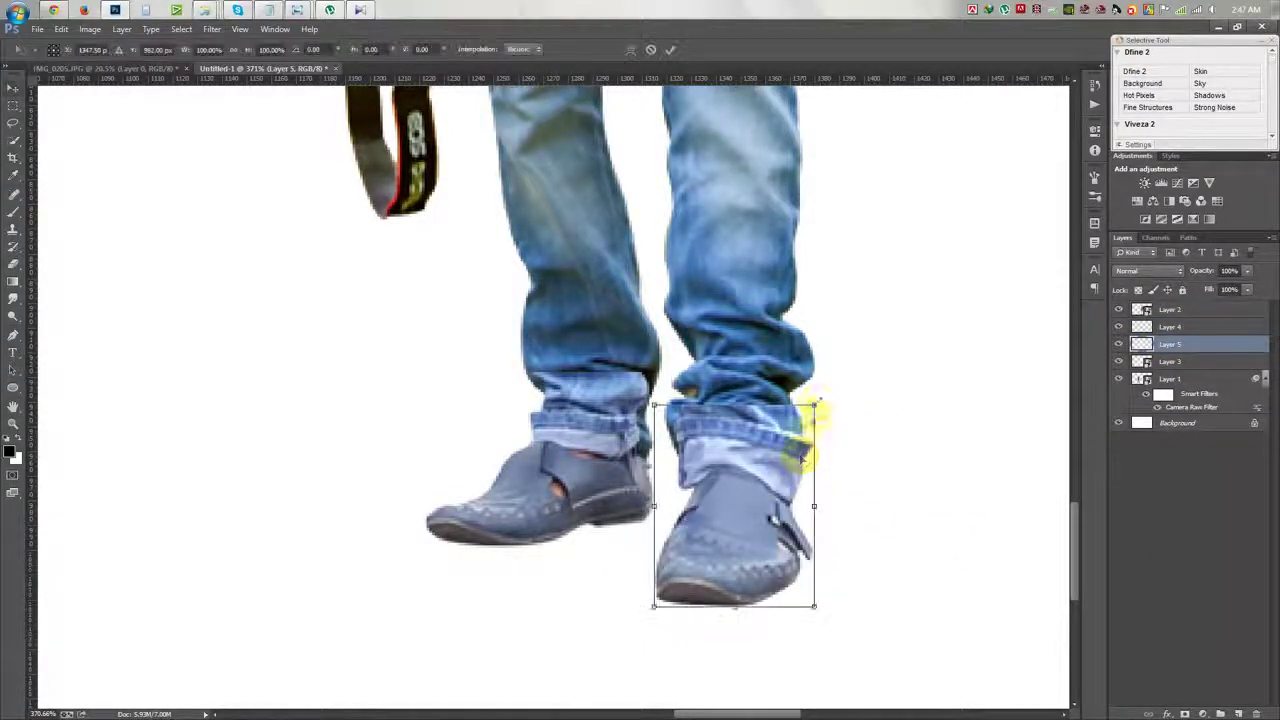
mouse_move(803, 410)
mouse_down()
mouse_move(766, 474)
mouse_move(751, 464)
mouse_up()
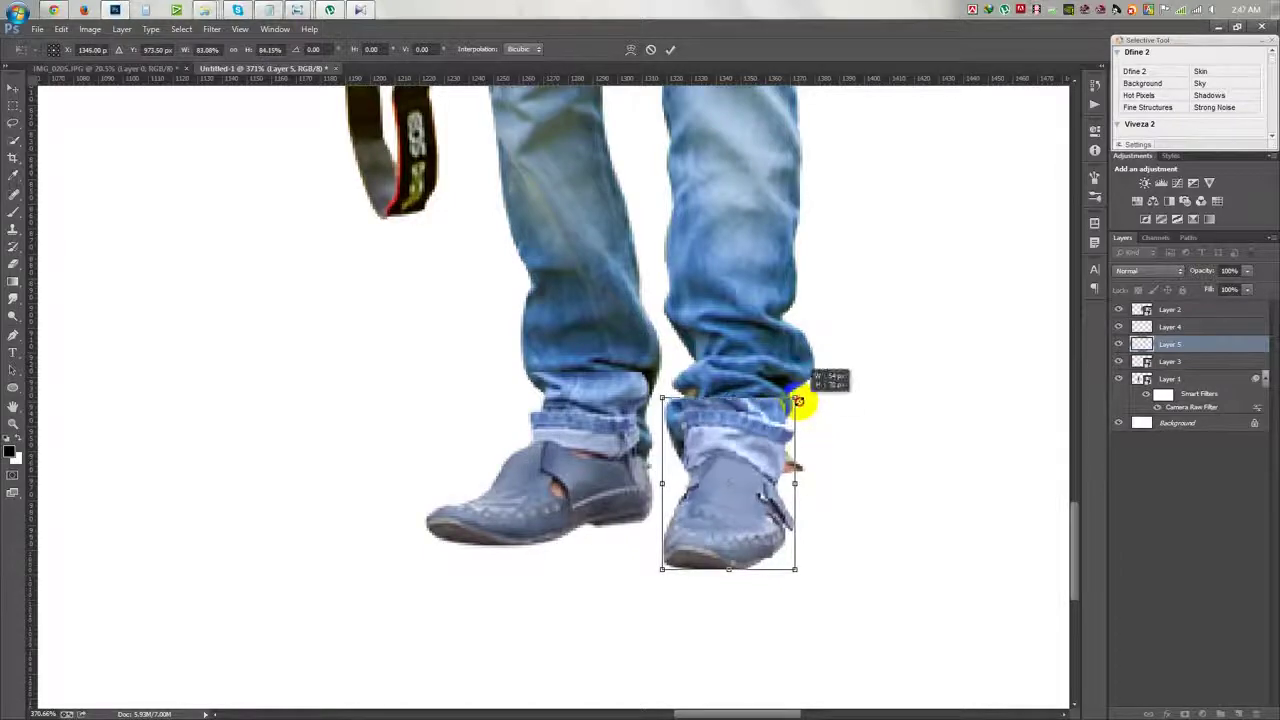
key(Return)
scroll(760, 486, down, 5)
scroll(762, 514, down, 5)
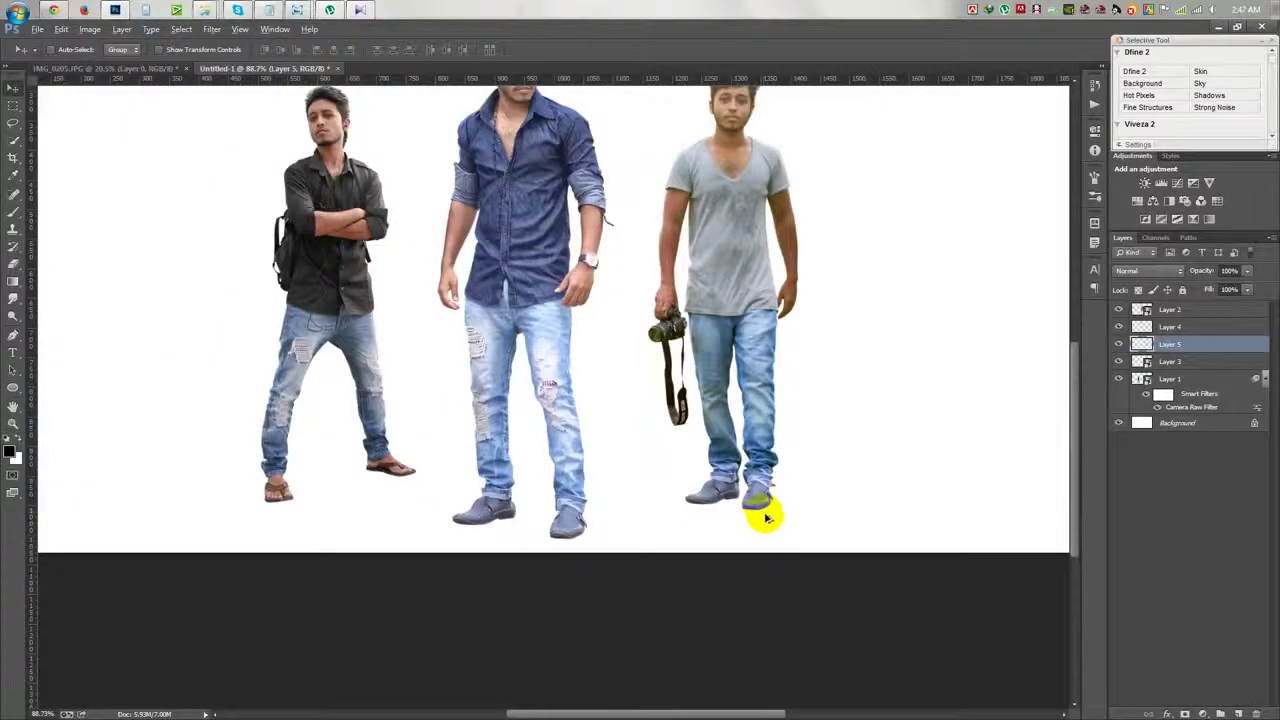
scroll(760, 514, up, 7)
scroll(766, 517, up, 3)
key(ctrl+t)
drag(766, 356, 749, 366)
key(Return)
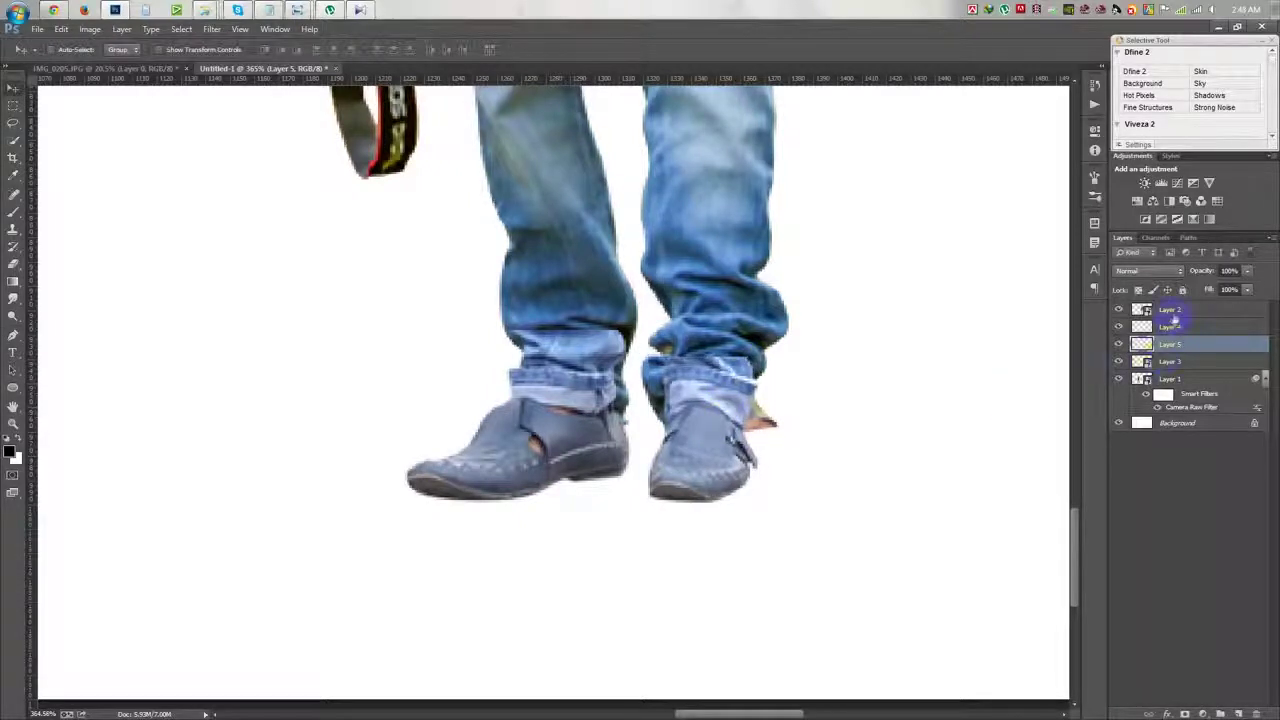
Step: Resize and reposition the left shoe on Layer 4, then hide both shoe layers
click(1170, 312)
click(1170, 327)
key(ctrl+t)
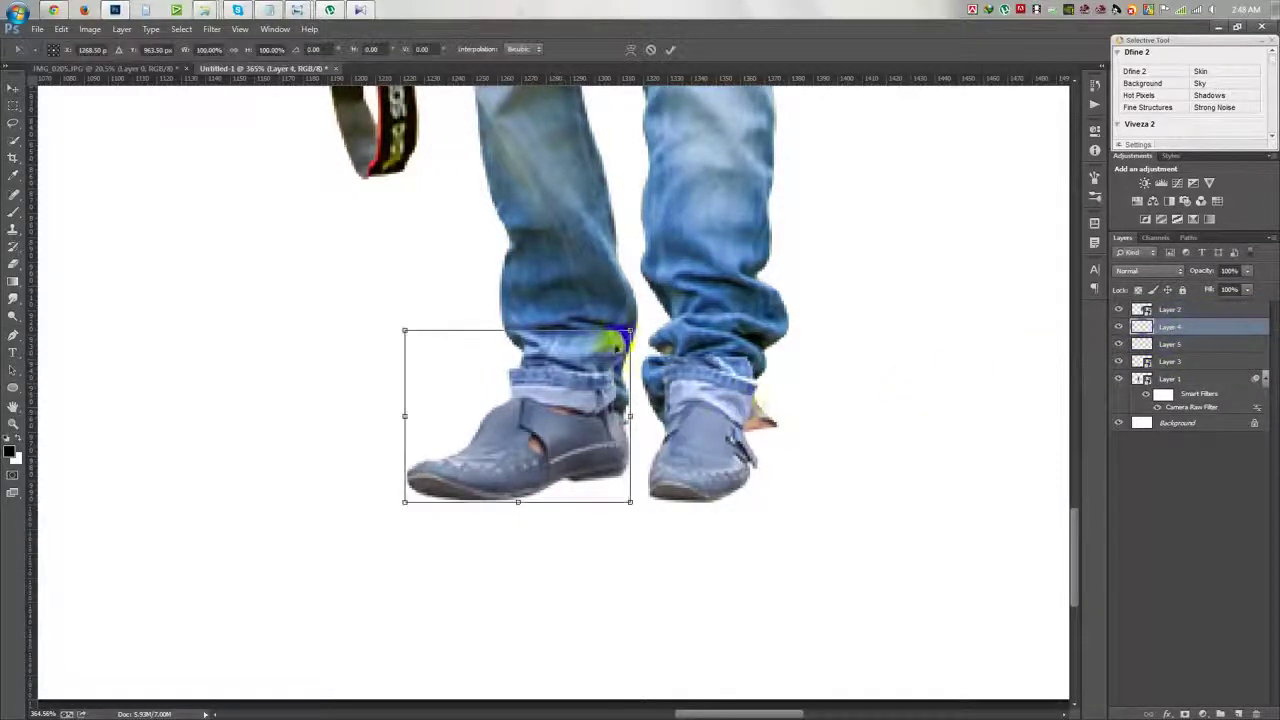
drag(608, 340, 590, 380)
key(Return)
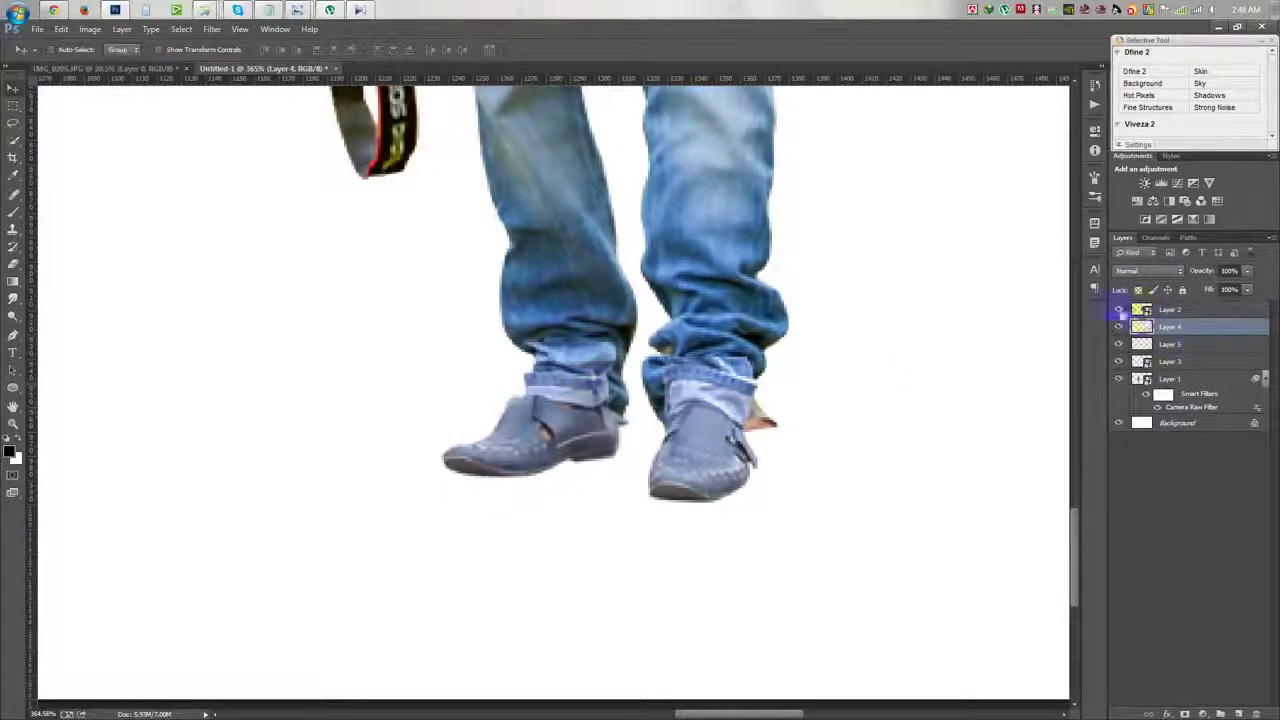
drag(1118, 327, 1118, 344)
click(1170, 310)
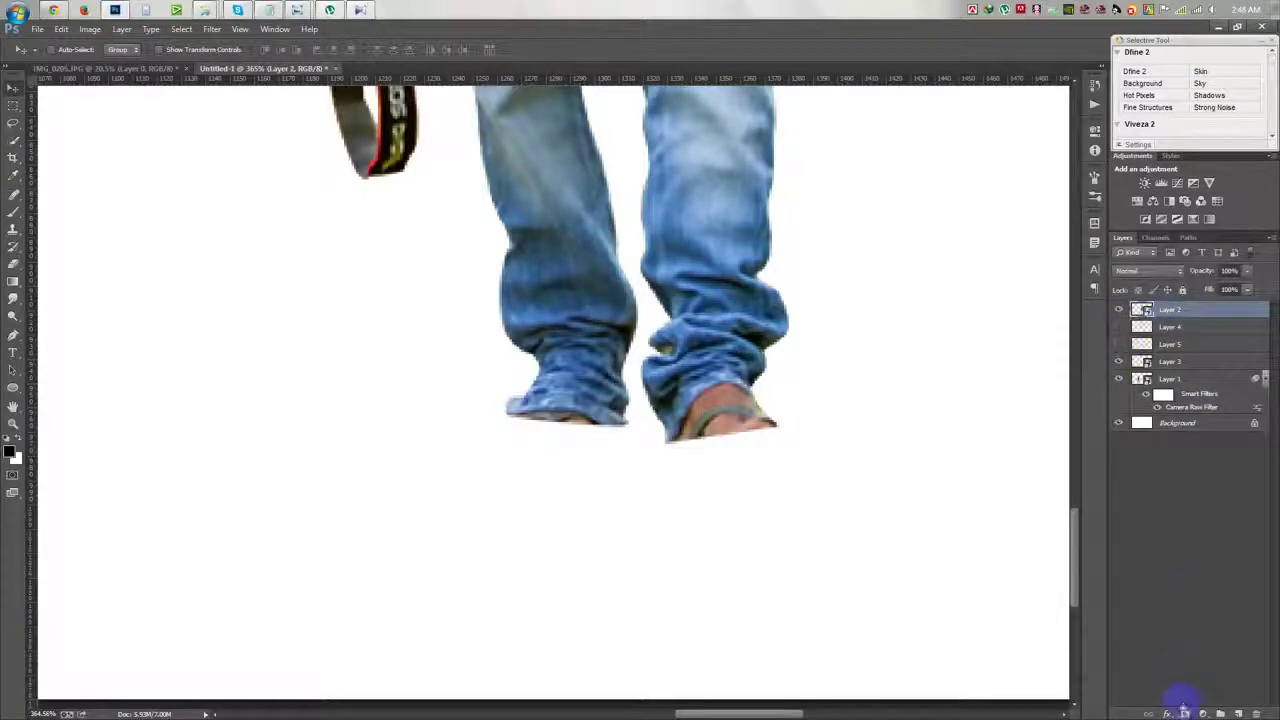
Step: Pick the Brush tool and check Layer 2's mask properties
click(19, 219)
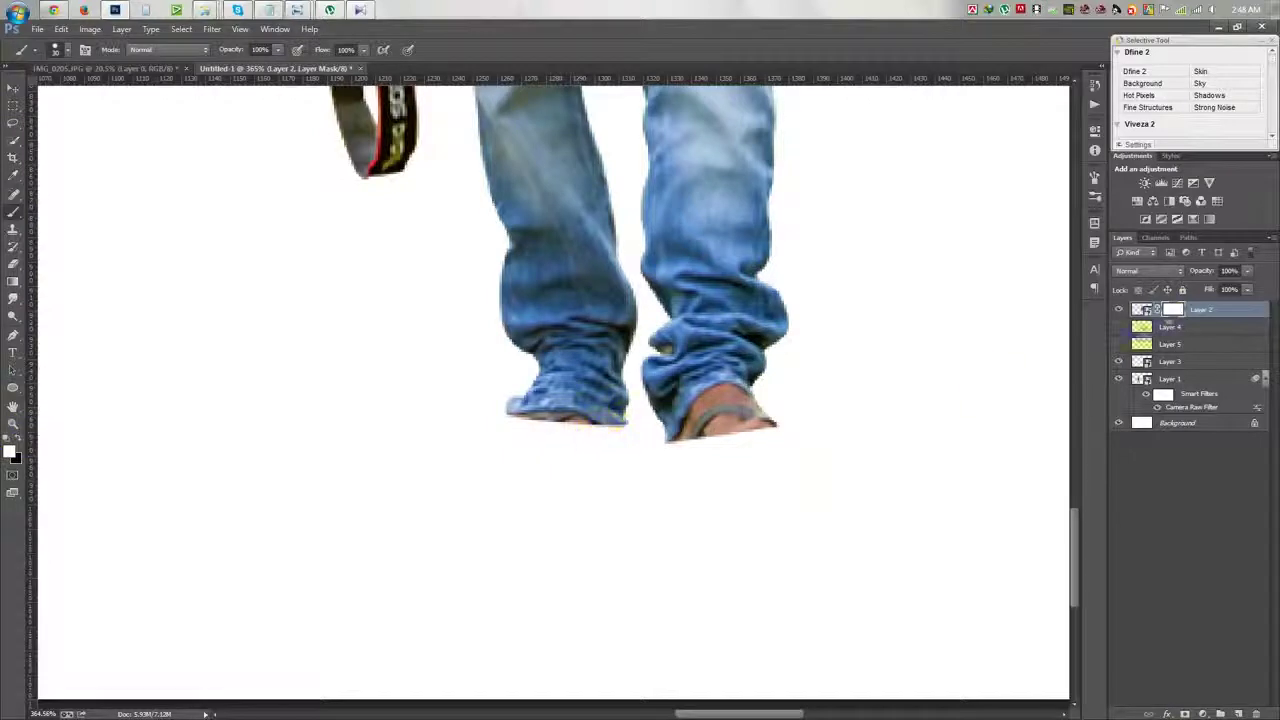
double_click(1172, 310)
click(1064, 116)
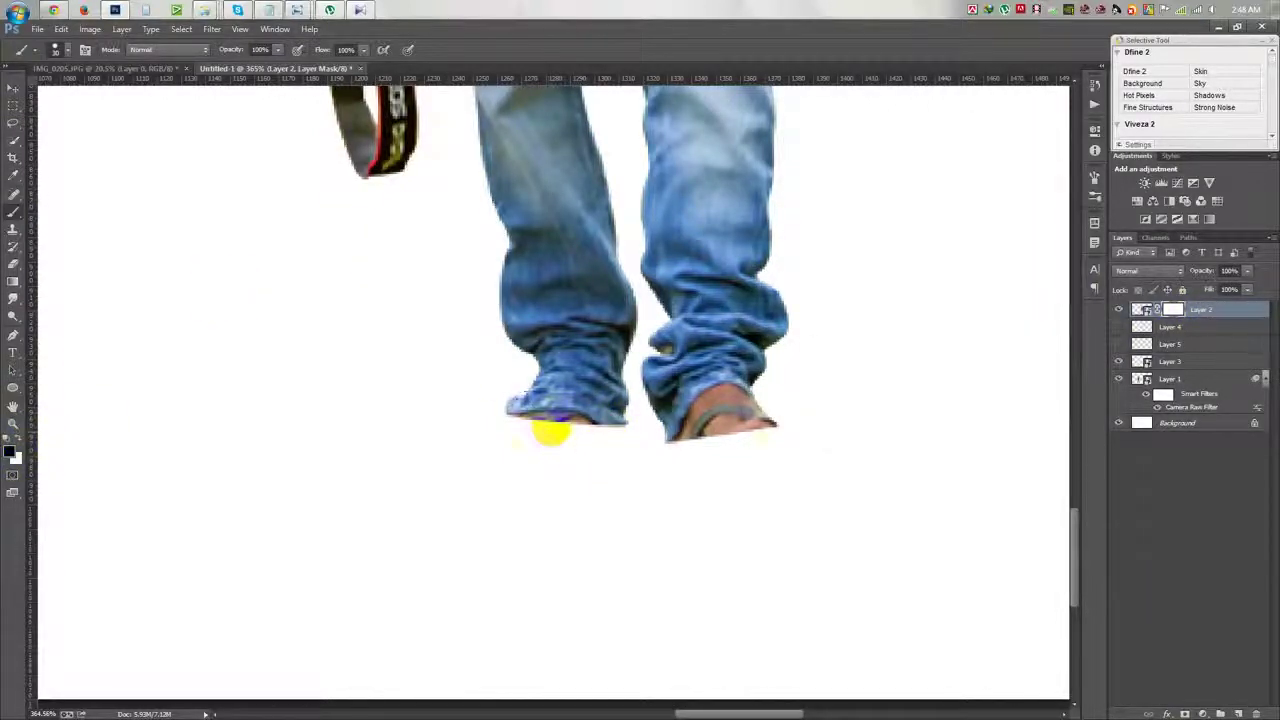
Step: Mask out the camera man's left foot and right sandal, then re-show the shoes
click(1172, 362)
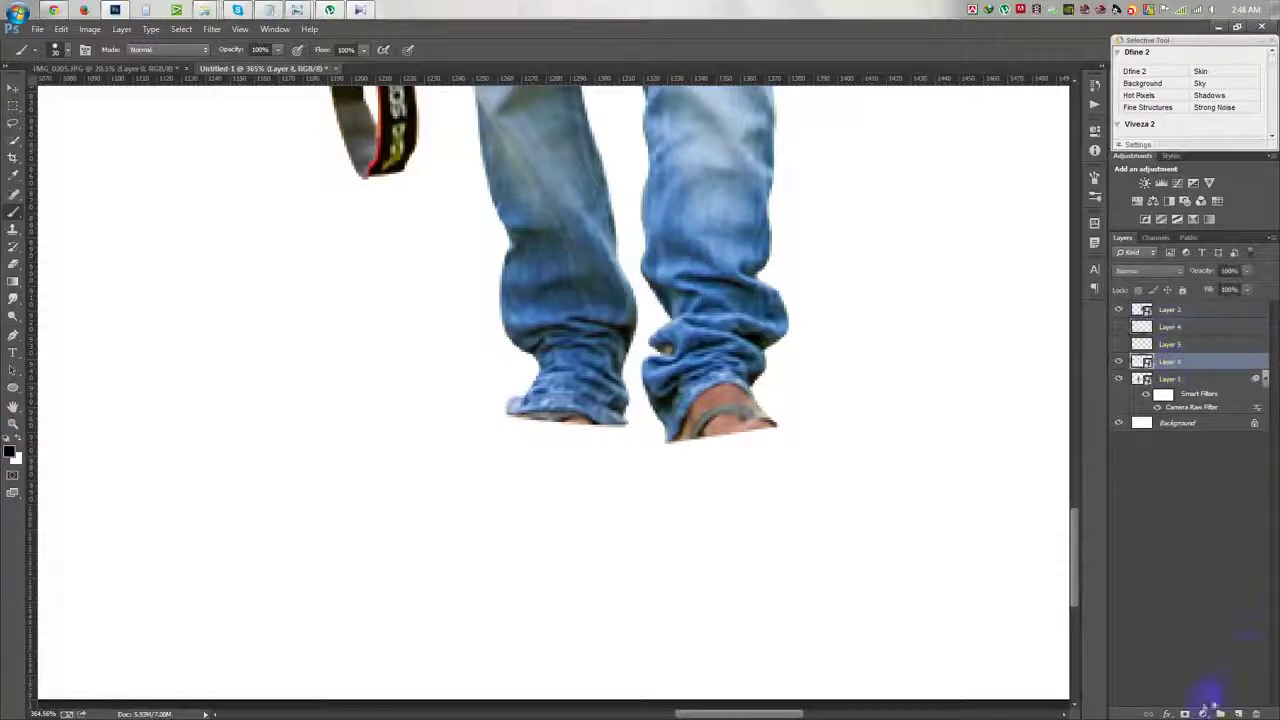
drag(645, 440, 497, 434)
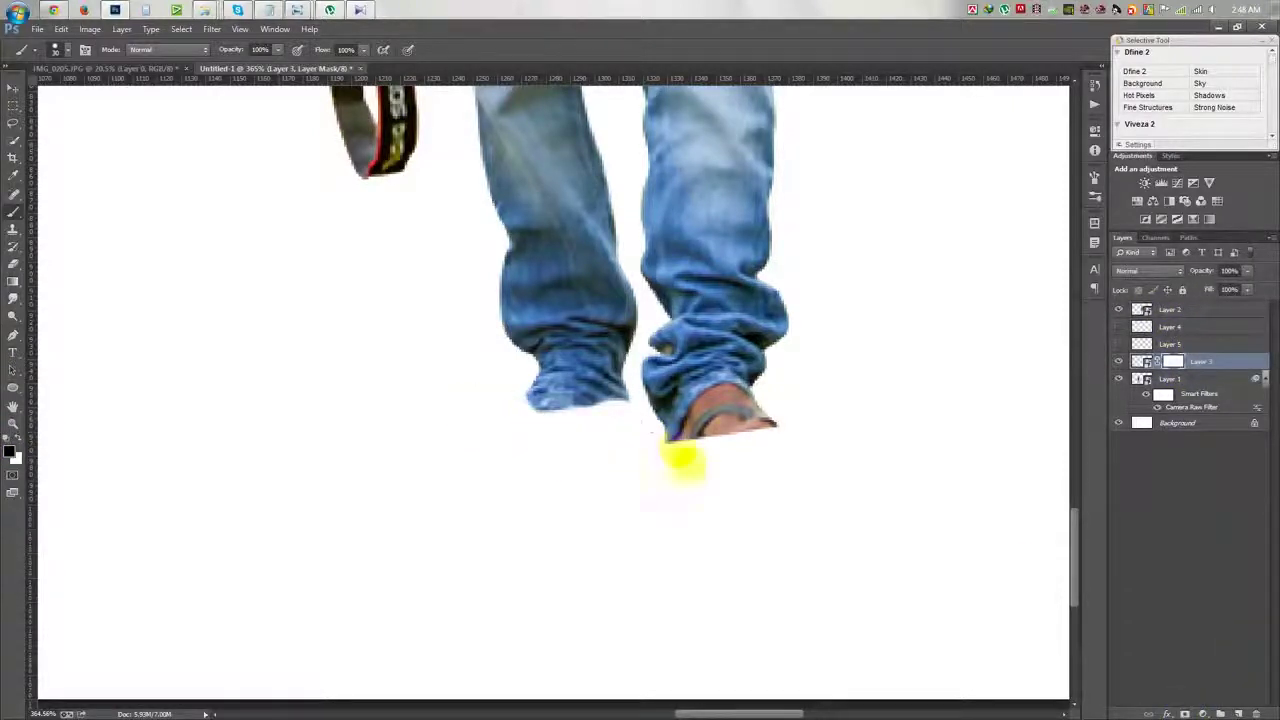
drag(720, 441, 1025, 400)
drag(1121, 342, 1119, 327)
click(1170, 328)
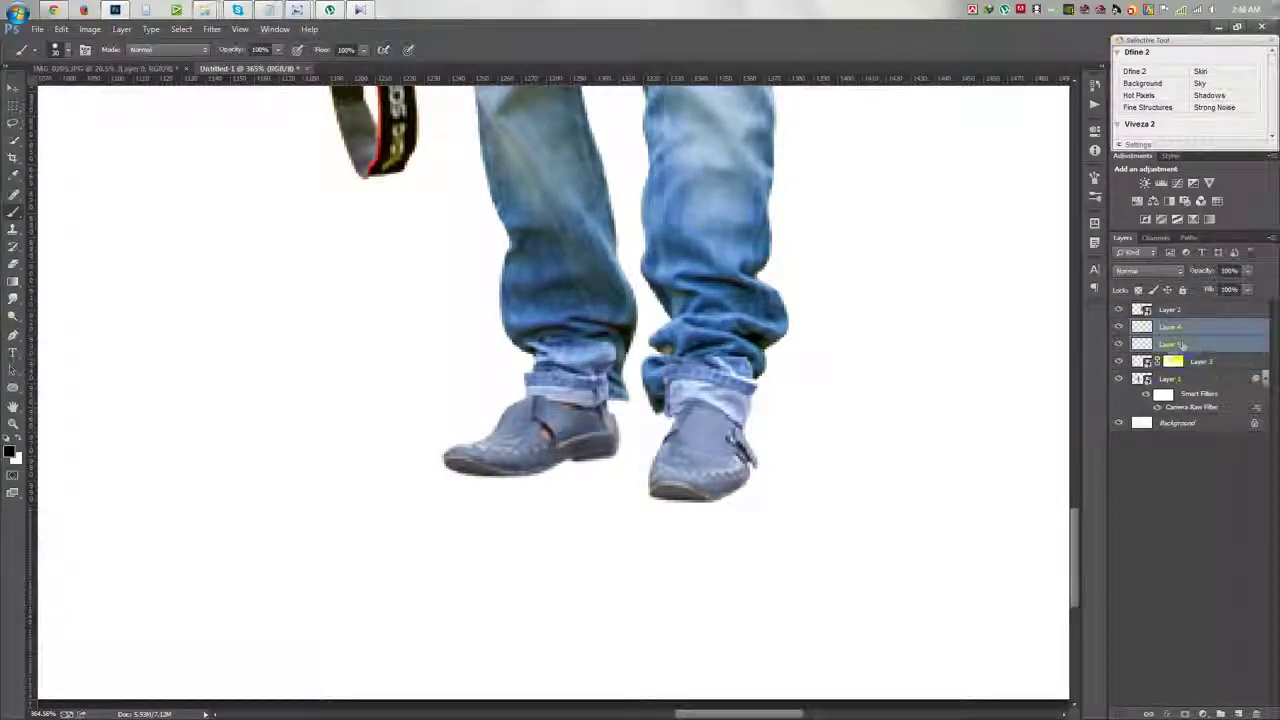
Step: Enlarge both new shoes together with Free Transform
scroll(791, 463, down, 3)
scroll(791, 463, down, 2)
scroll(837, 671, up, 4)
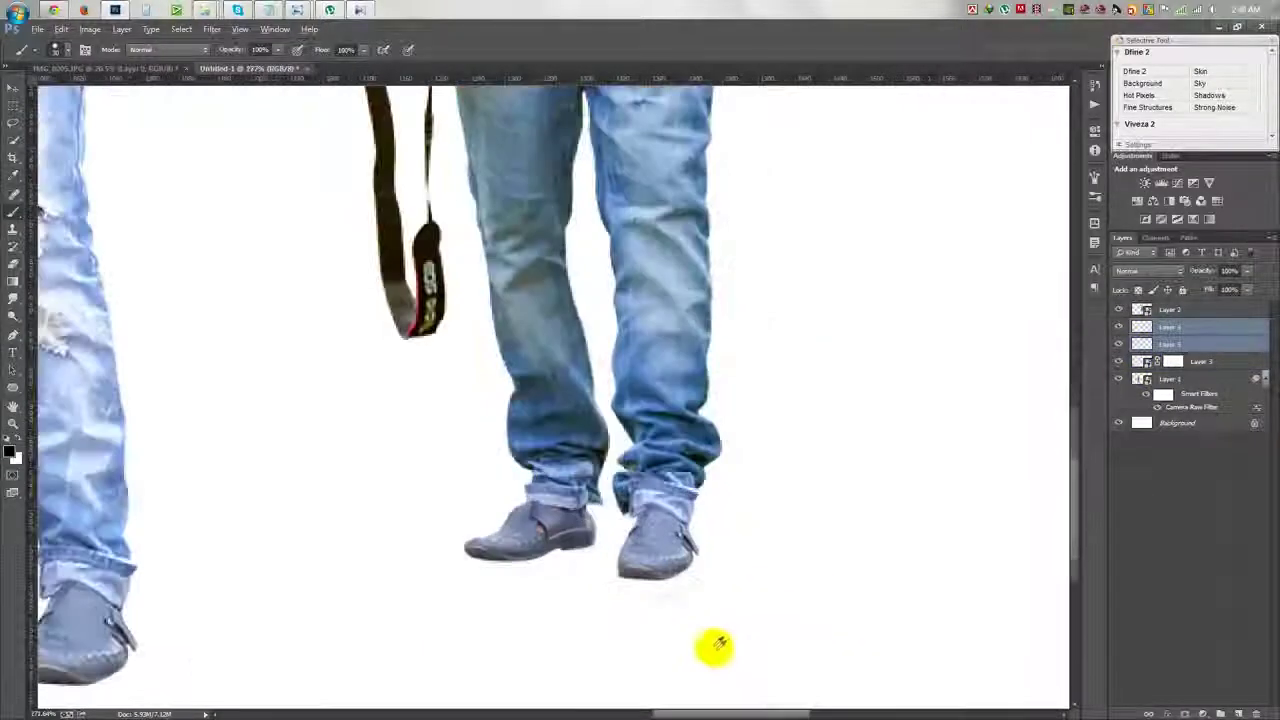
scroll(663, 586, up, 1)
key(ctrl+t)
drag(706, 500, 710, 497)
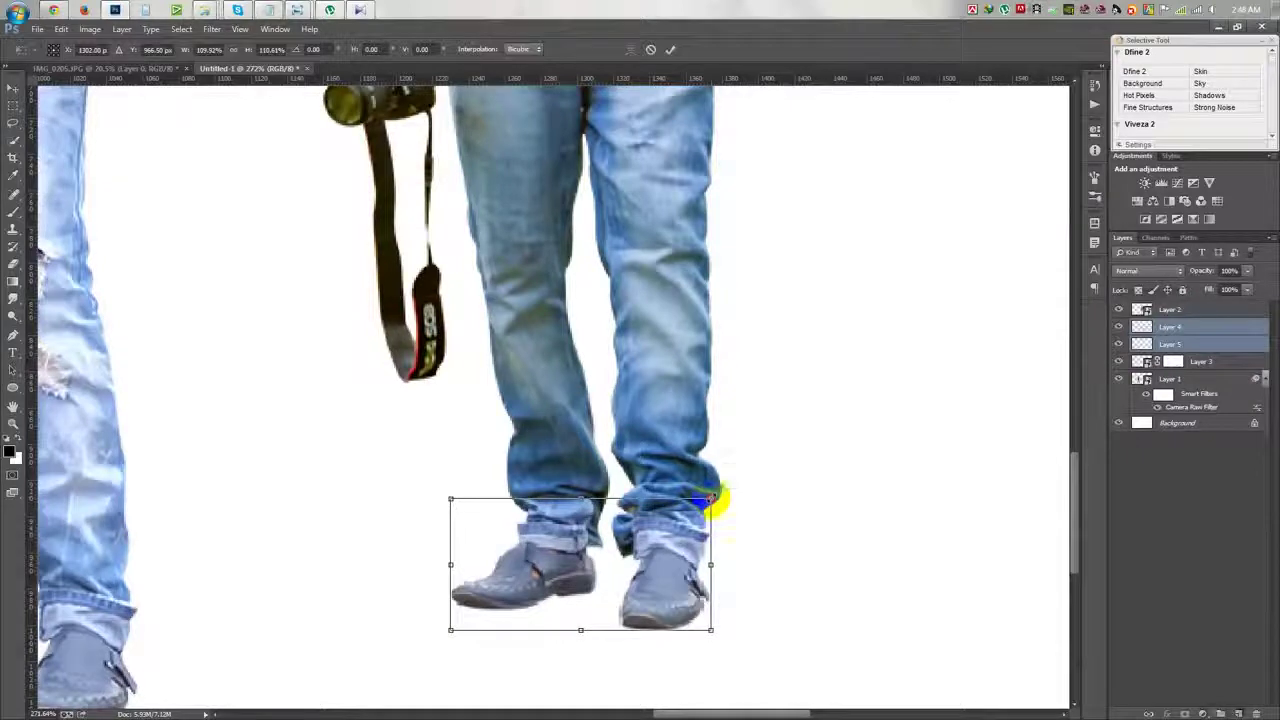
key(Return)
Step: Nudge the left shoe right and combine the two shoe layers into one
click(1186, 332)
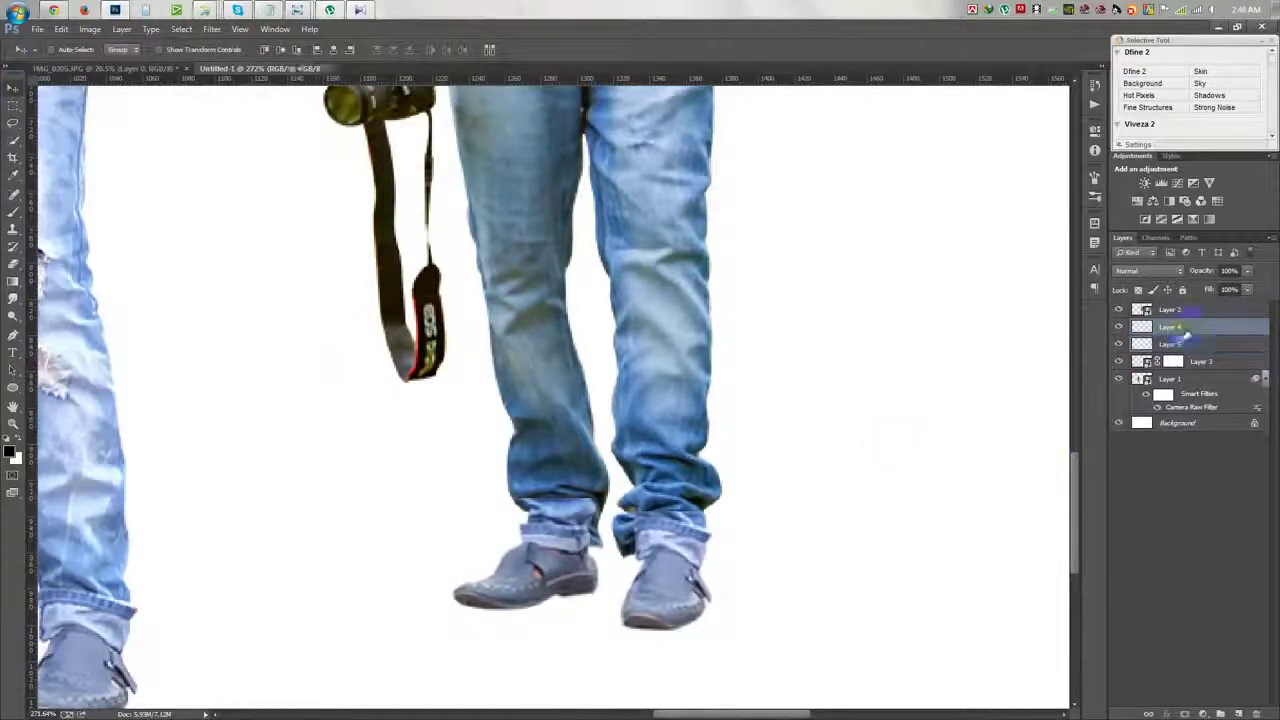
key(Right)
key(Right)
key(Right)
scroll(587, 585, up, 2)
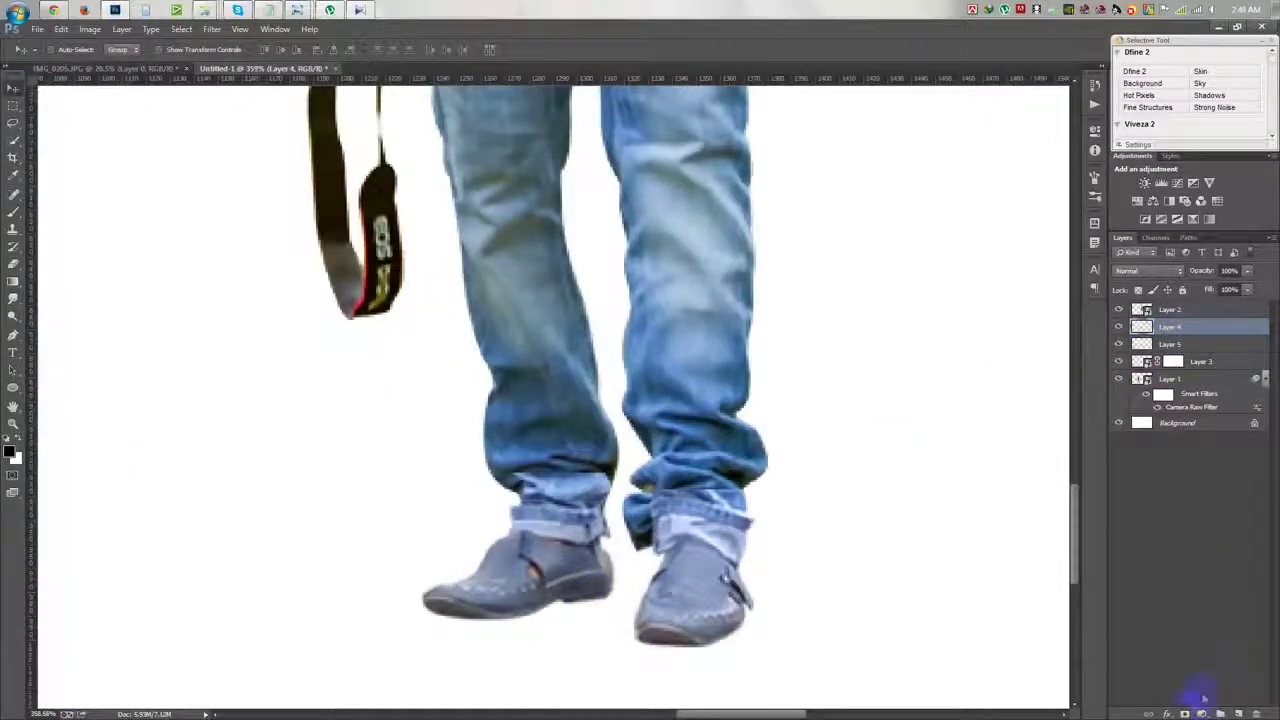
drag(1170, 344, 1183, 706)
Step: Clean the shoe edges with the Eraser and paint on Layer 3's mask
key(e)
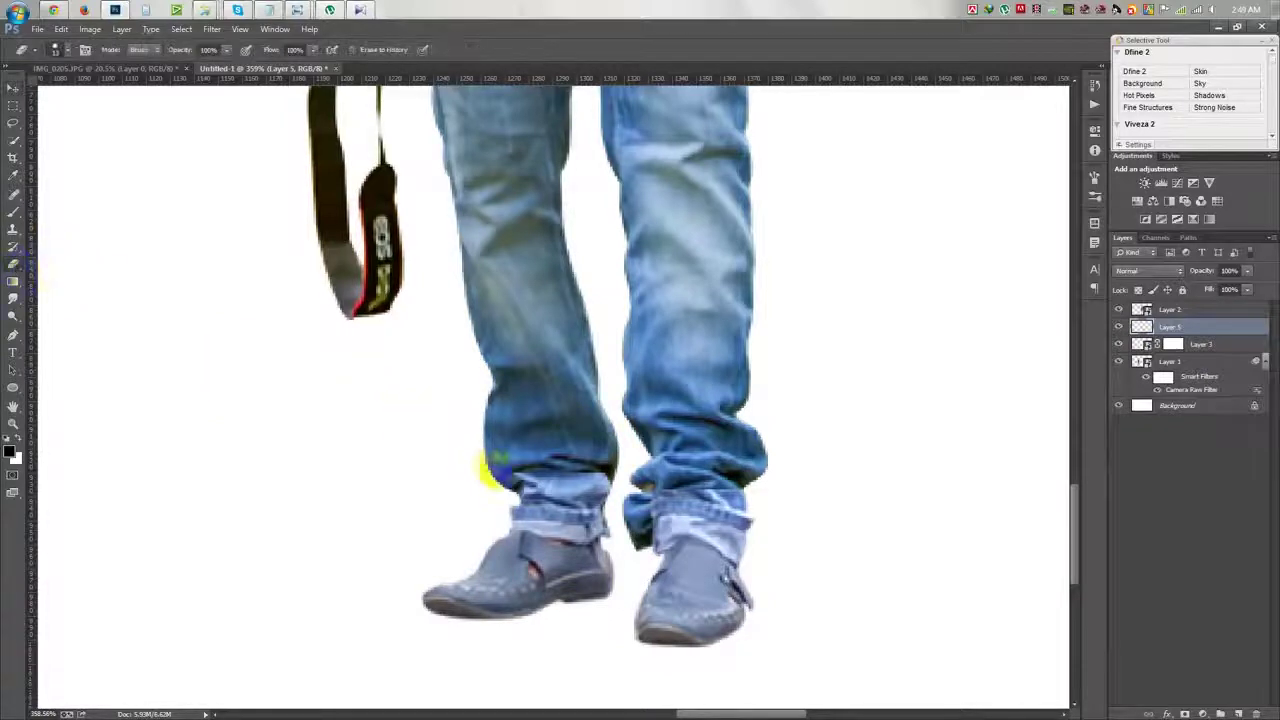
right_click(488, 470)
click(490, 400)
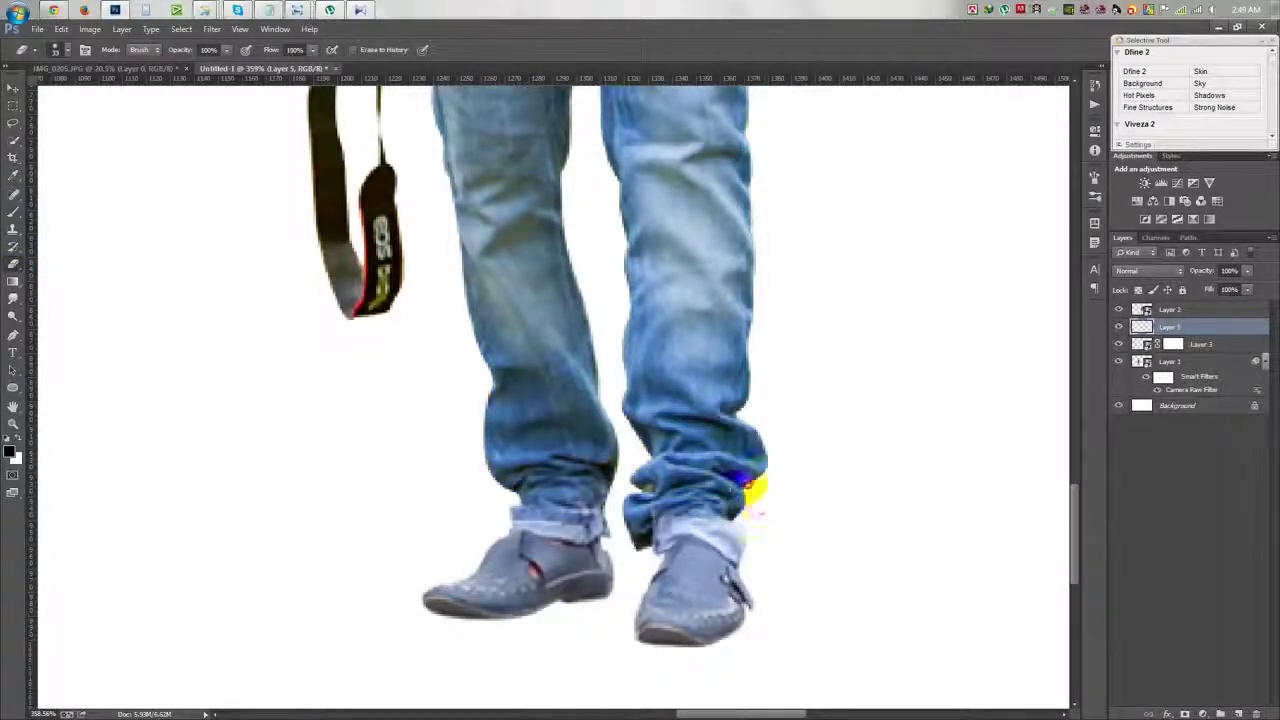
click(1173, 344)
click(12, 212)
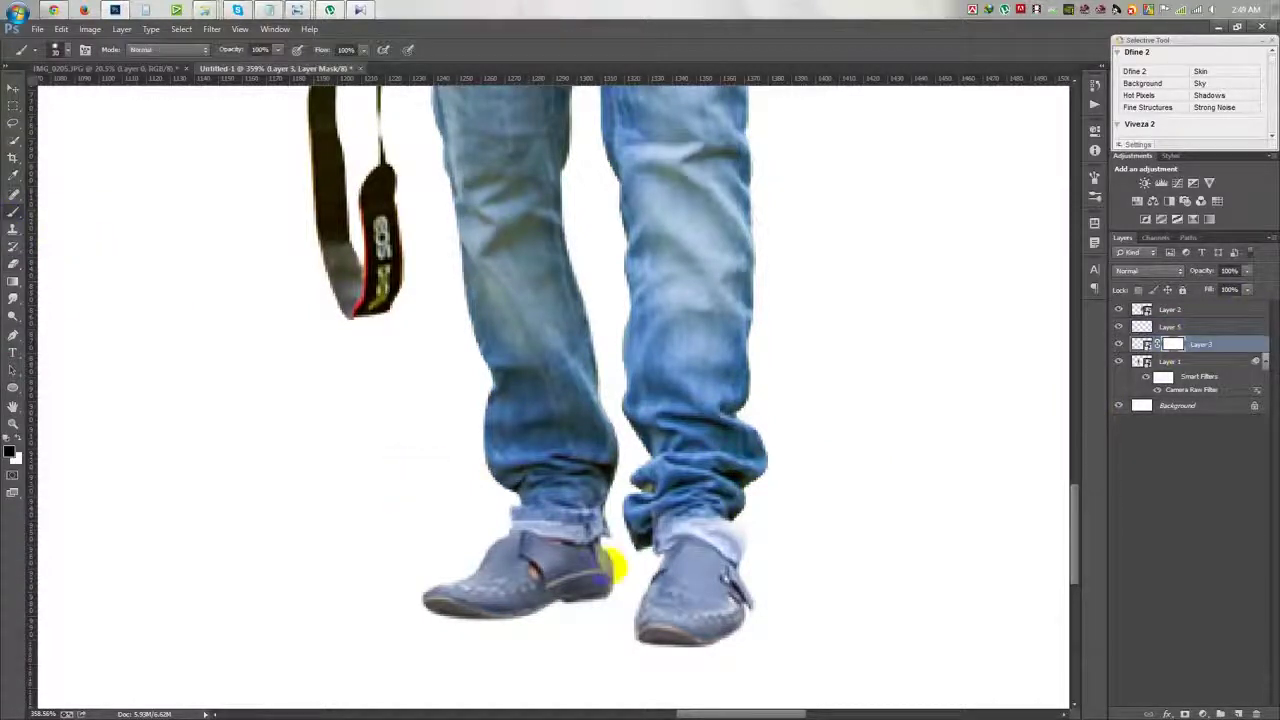
right_click(609, 563)
click(600, 543)
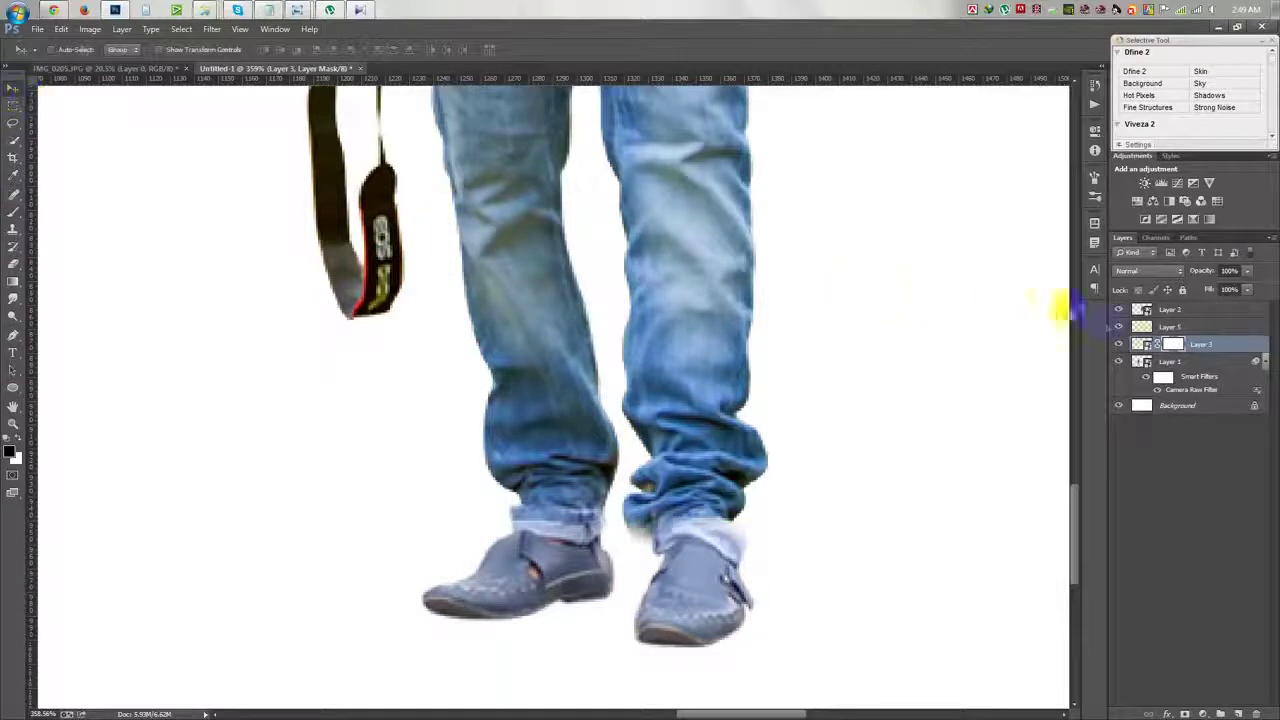
Step: Shift the combined shoes up-left and slant them to match the legs
click(1170, 327)
key(ctrl+t)
mouse_move(763, 491)
mouse_down()
mouse_move(732, 490)
mouse_move(743, 480)
mouse_up()
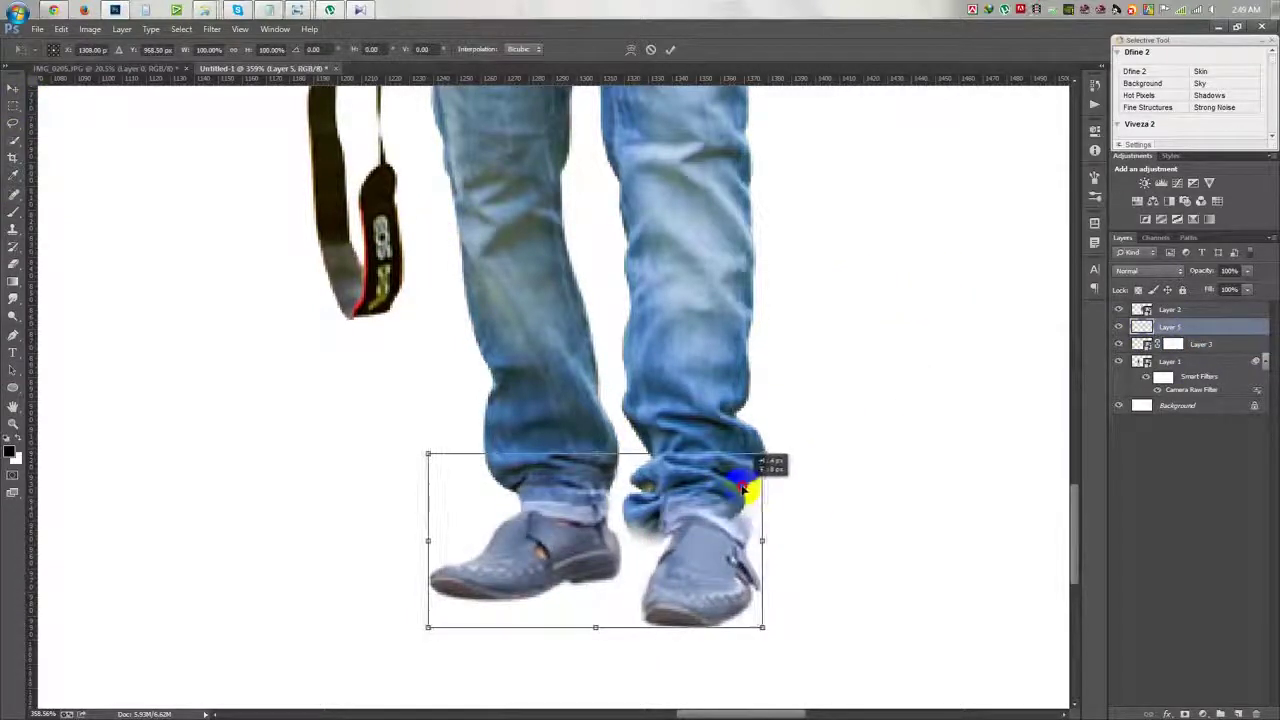
drag(762, 541, 746, 525)
key(Return)
scroll(745, 524, down, 3)
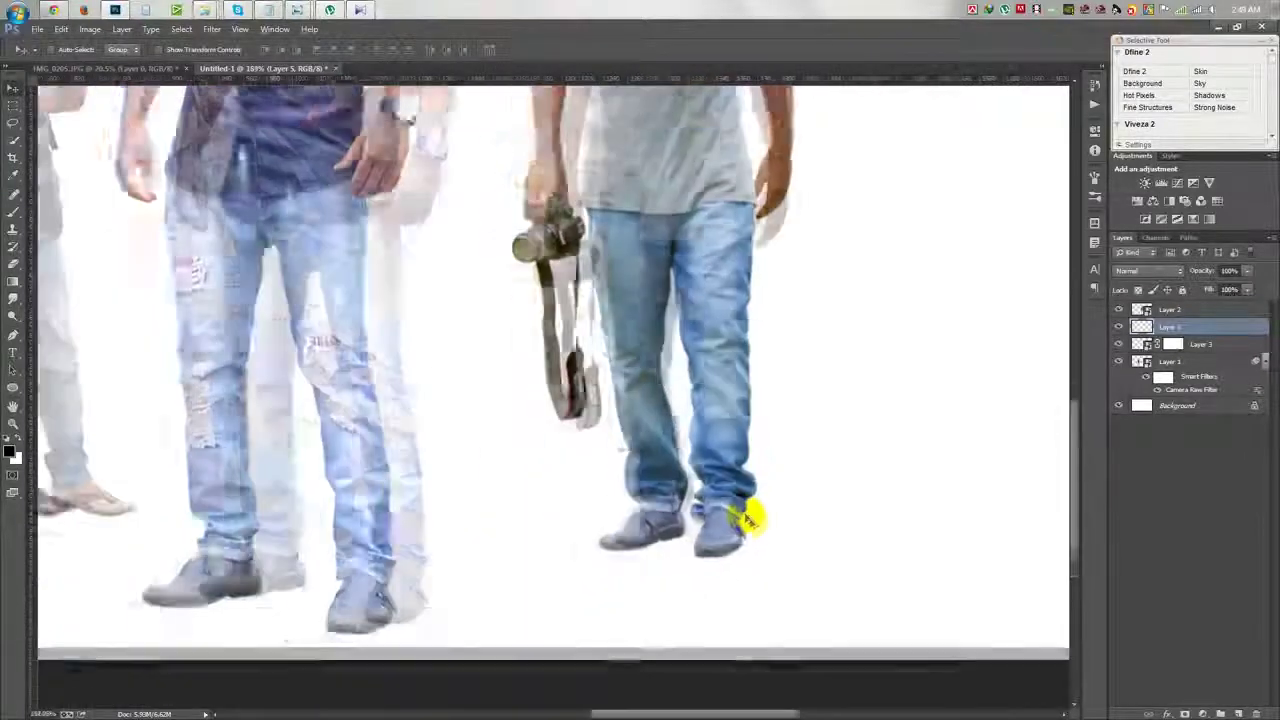
scroll(740, 524, down, 2)
scroll(731, 523, down, 1)
scroll(731, 523, down, 1)
key(ctrl+r)
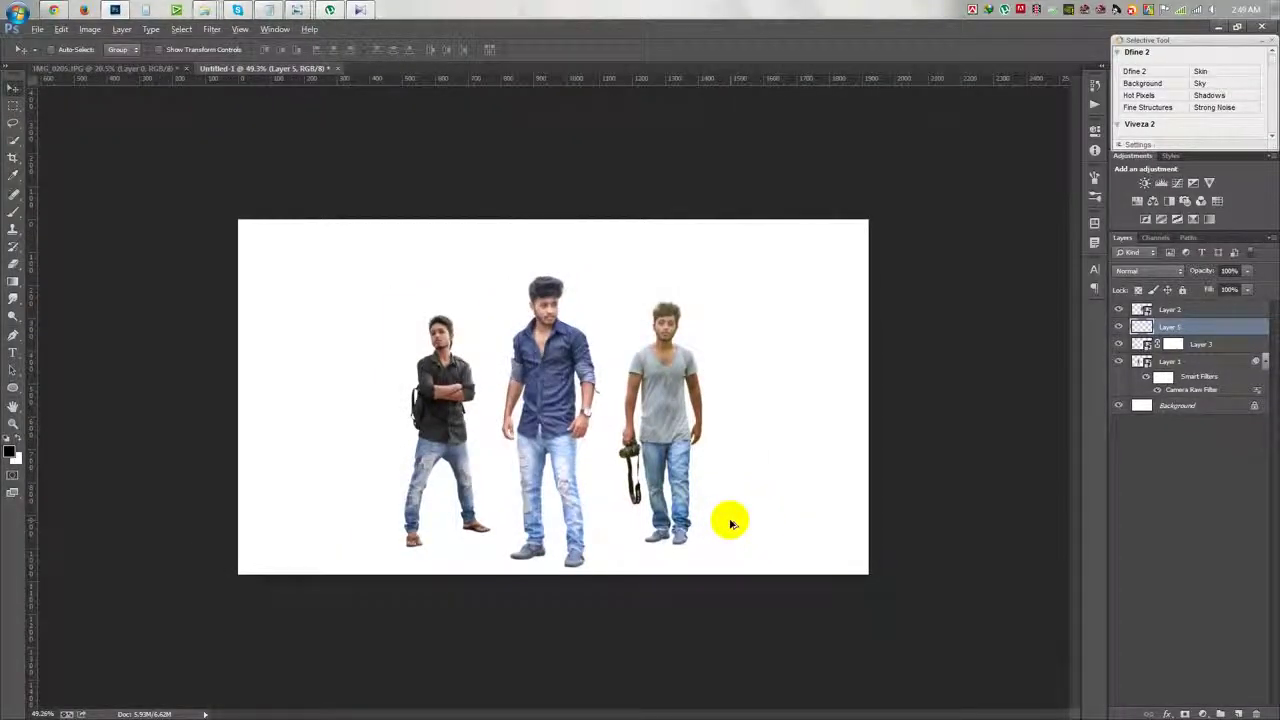
scroll(731, 523, up, 2)
Step: Apply a Hue/Saturation adjustment with Hue at -180
click(90, 29)
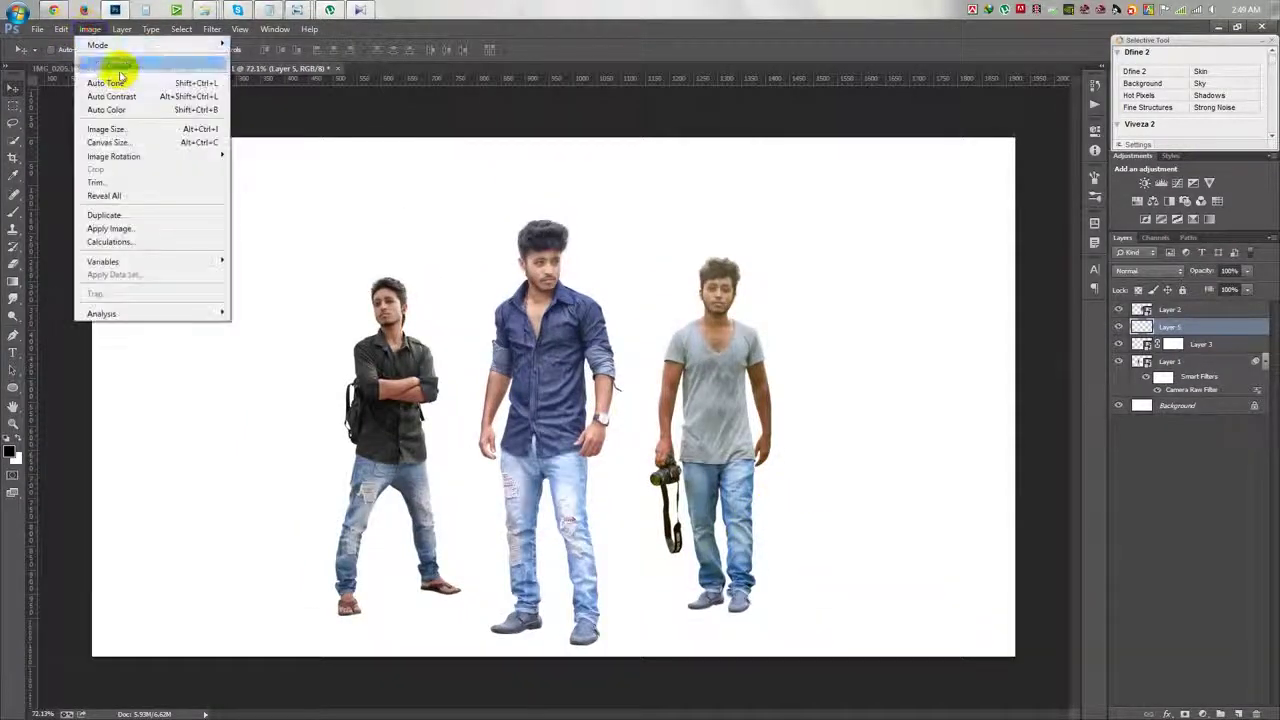
click(265, 137)
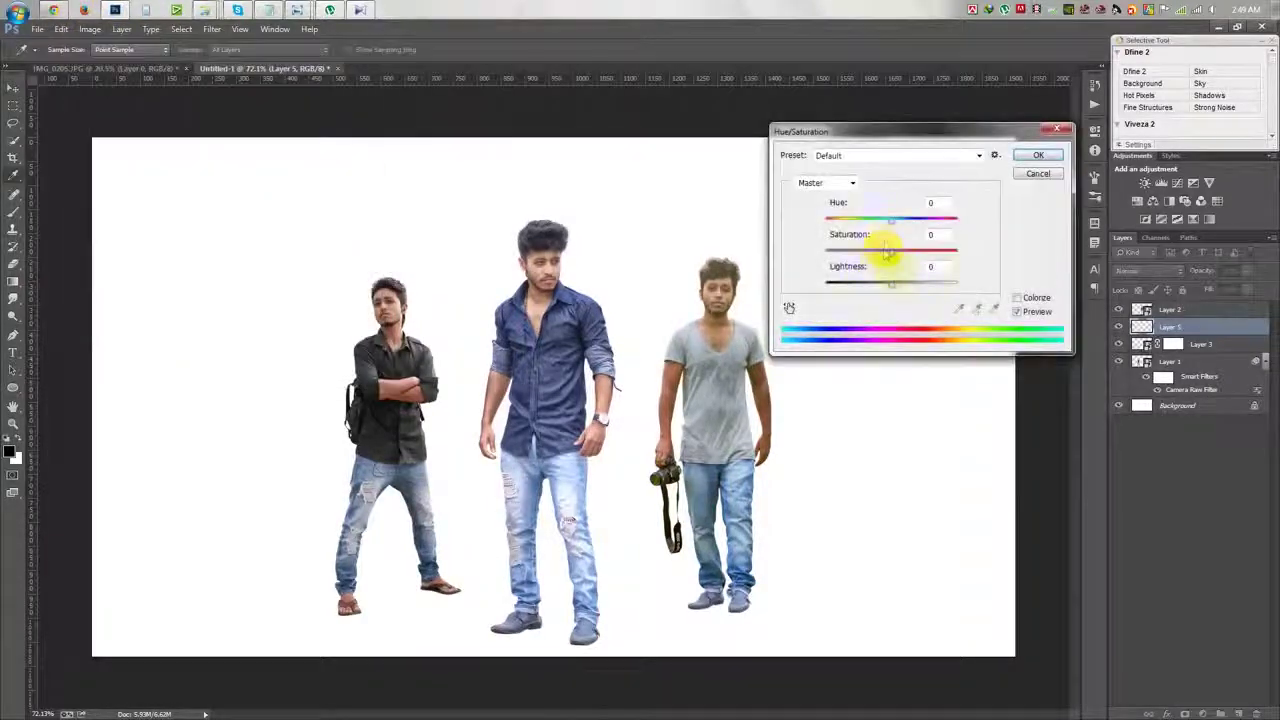
mouse_move(890, 224)
mouse_down()
mouse_move(823, 226)
mouse_move(877, 227)
mouse_up()
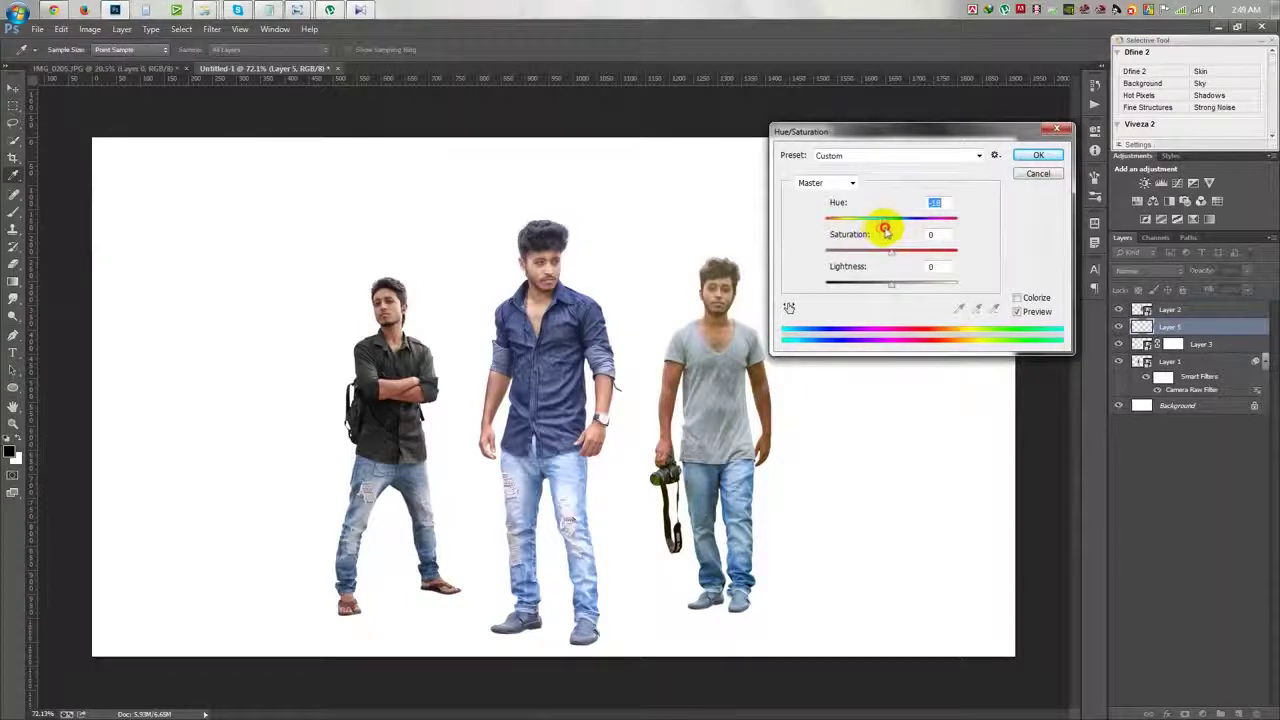
click(1036, 156)
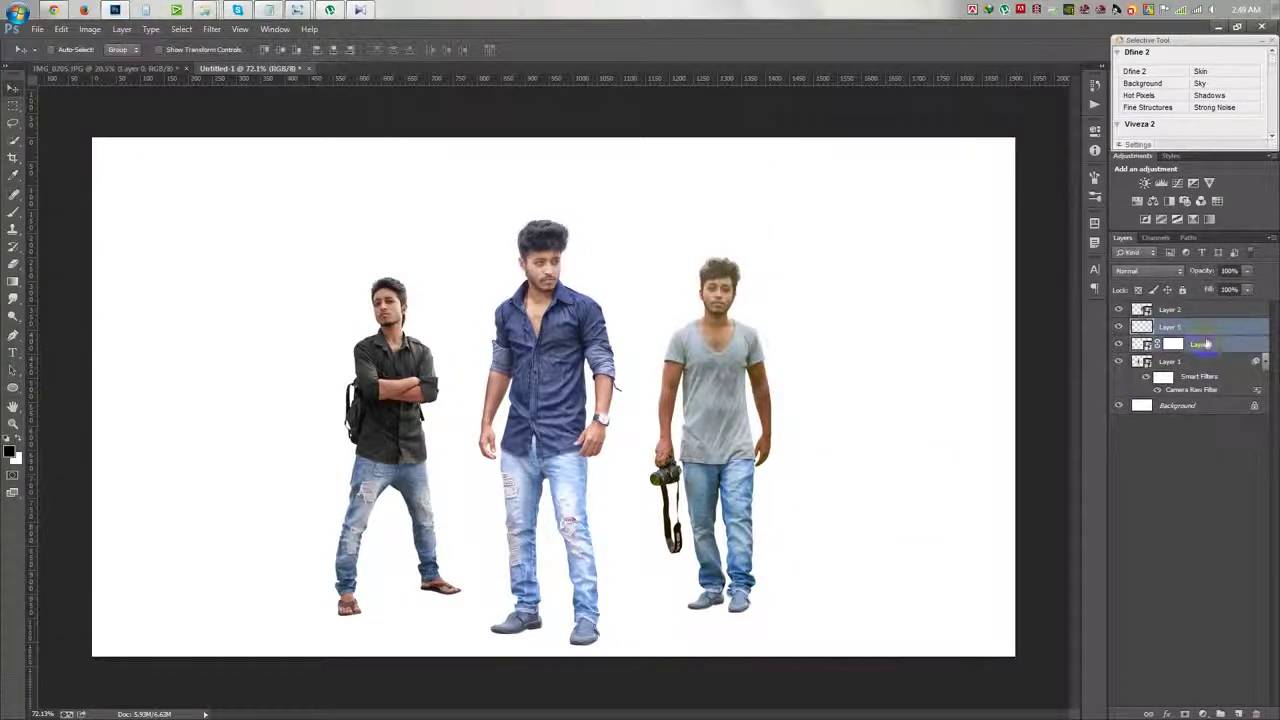
Step: Merge the adjustment into the grey-shirt man's layer and move him slightly lower
key(ctrl+e)
key(ctrl+1)
key(ctrl+0)
drag(894, 411, 894, 417)
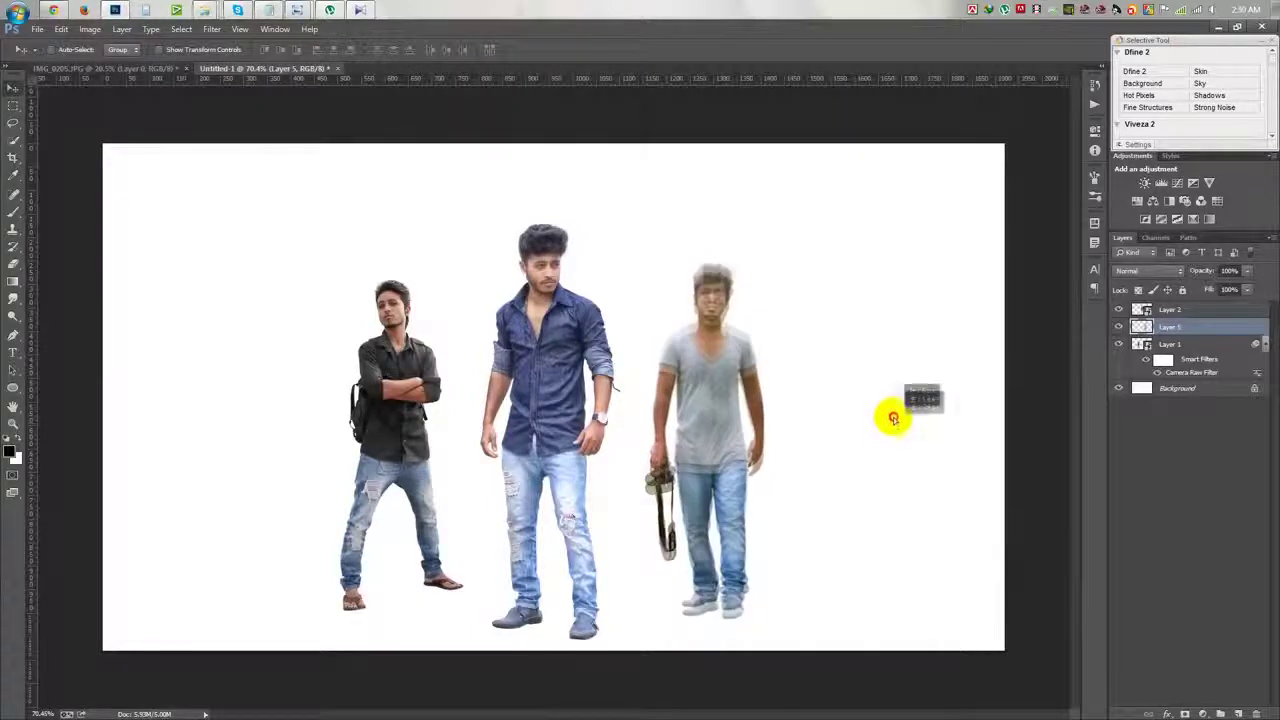
click(1262, 346)
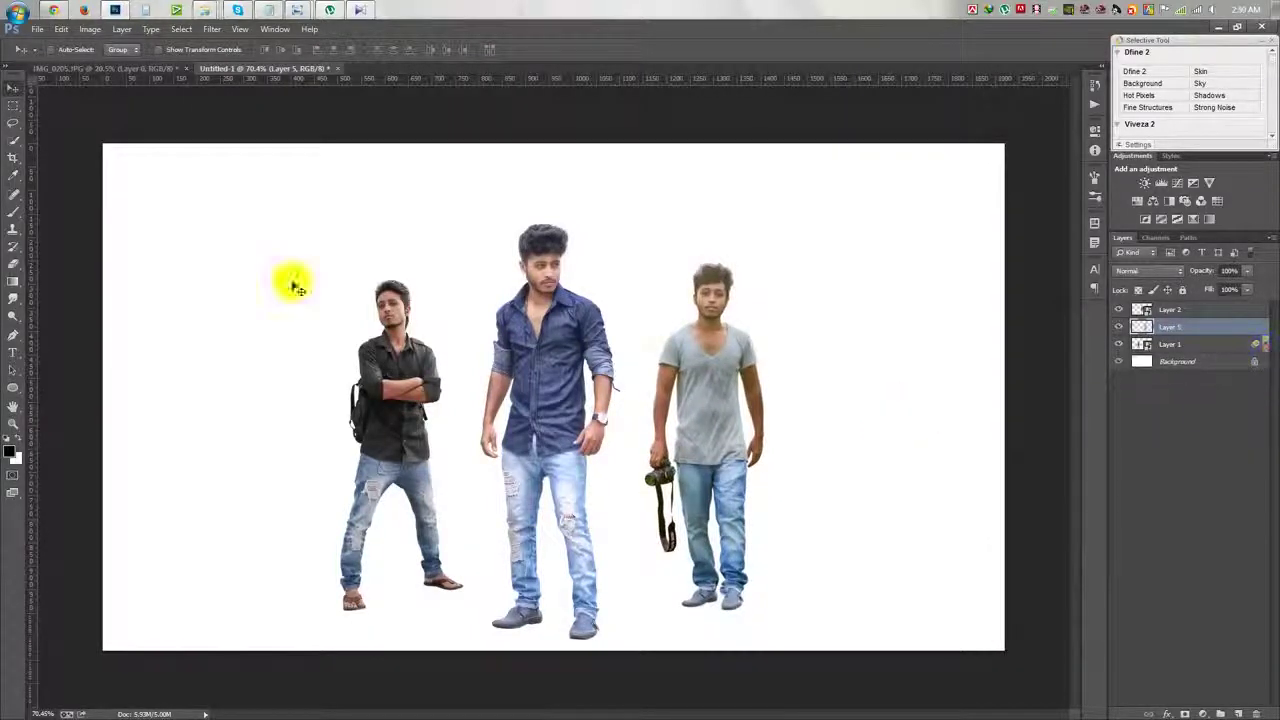
Step: Search Chrome for 'air port' and save the Lufthansa hangar image to disk
click(55, 12)
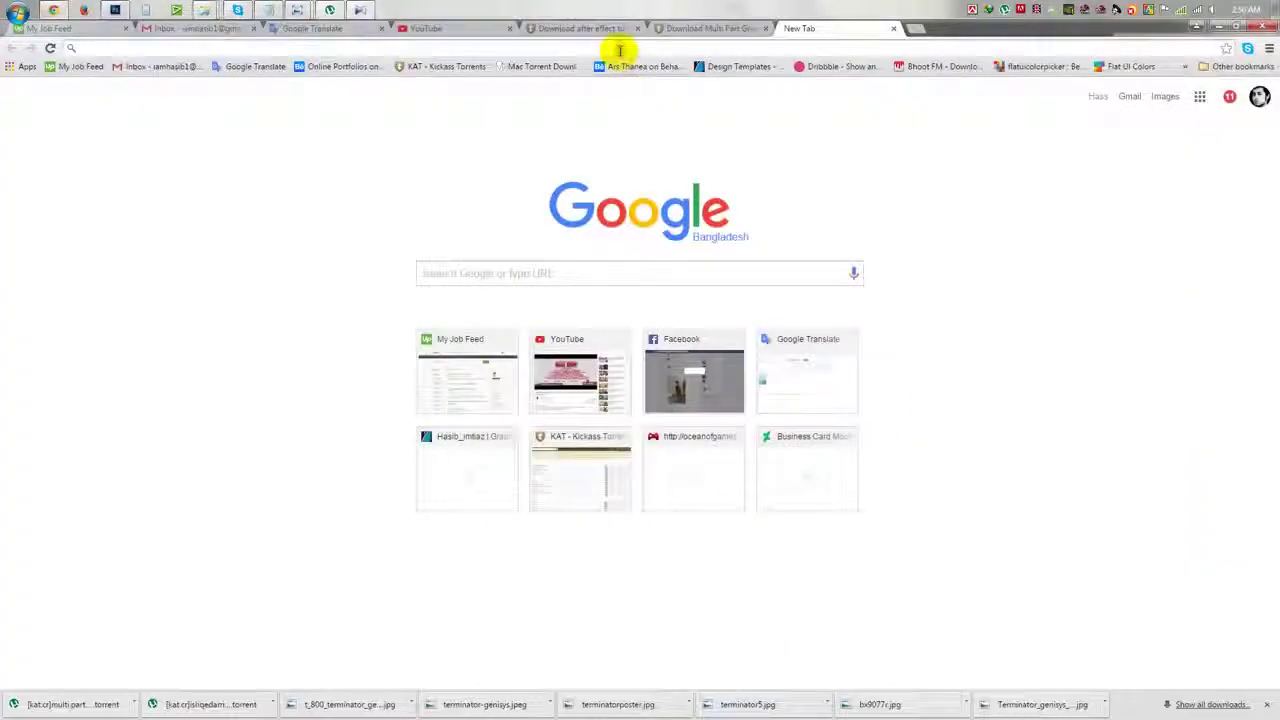
click(620, 50)
text(air port)
key(Return)
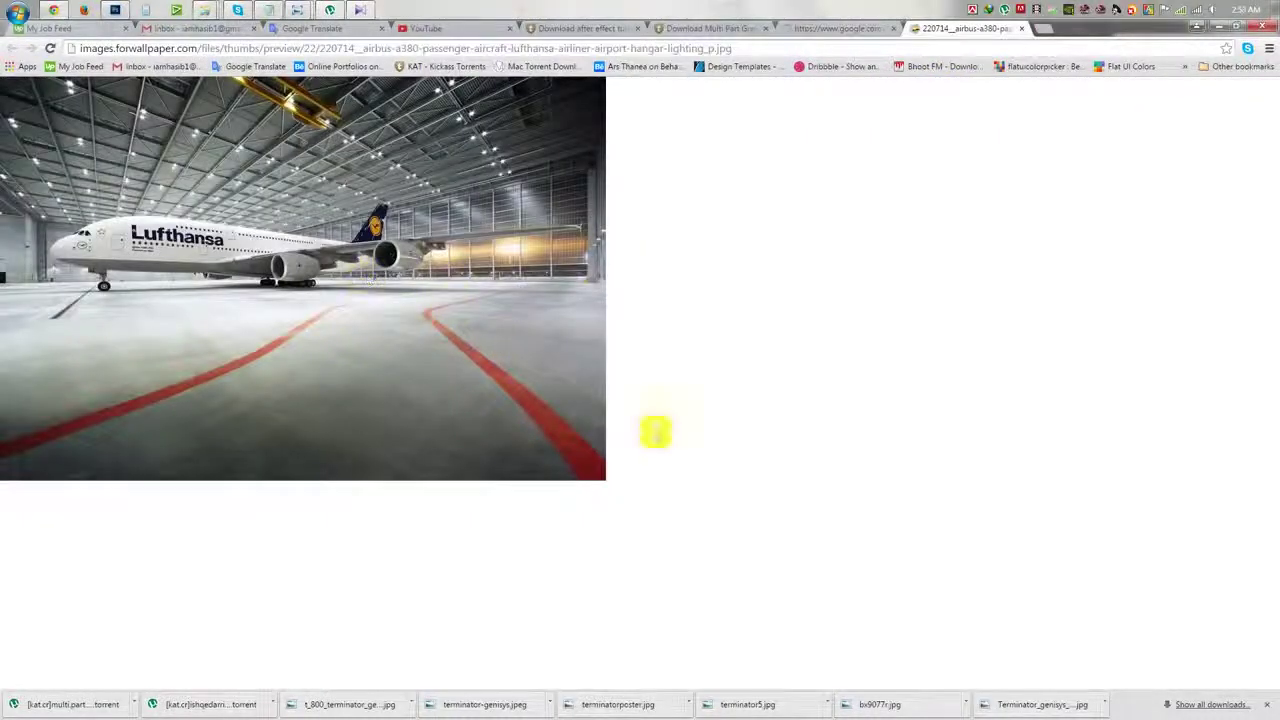
right_click(424, 222)
click(460, 233)
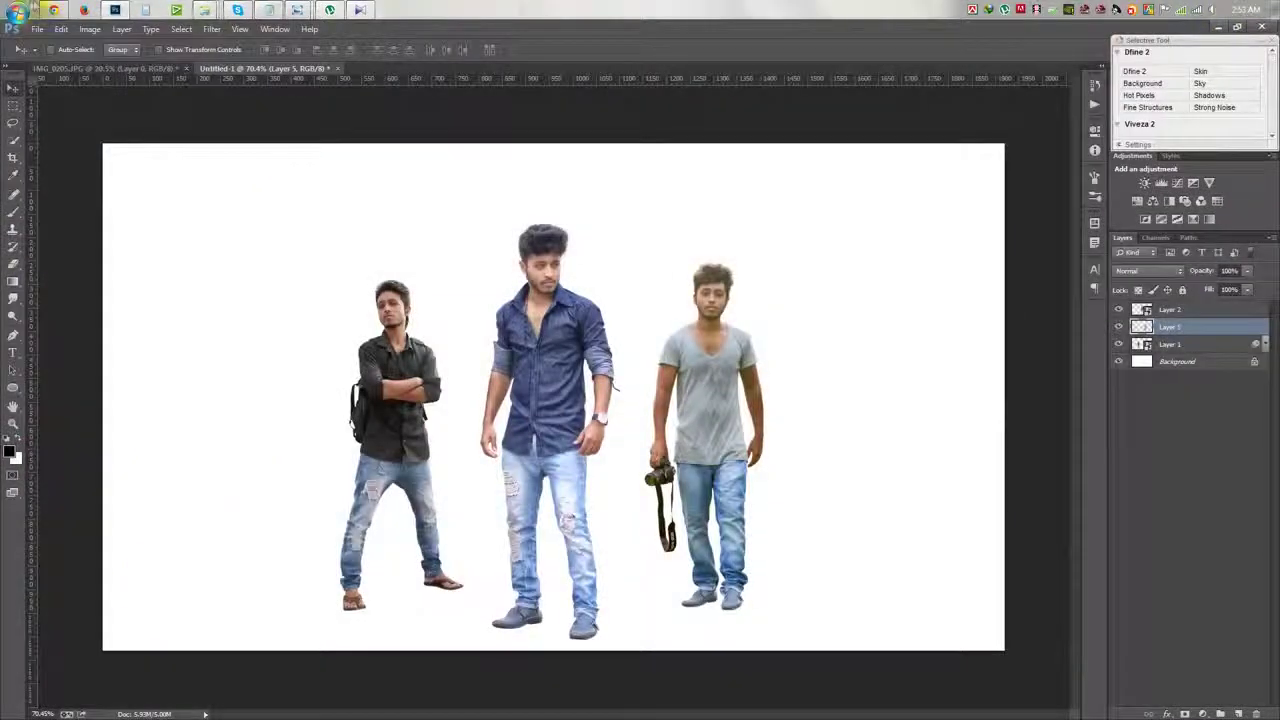
Step: Preview the downloaded hangar image, then drag it from its folder into the composite
click(53, 9)
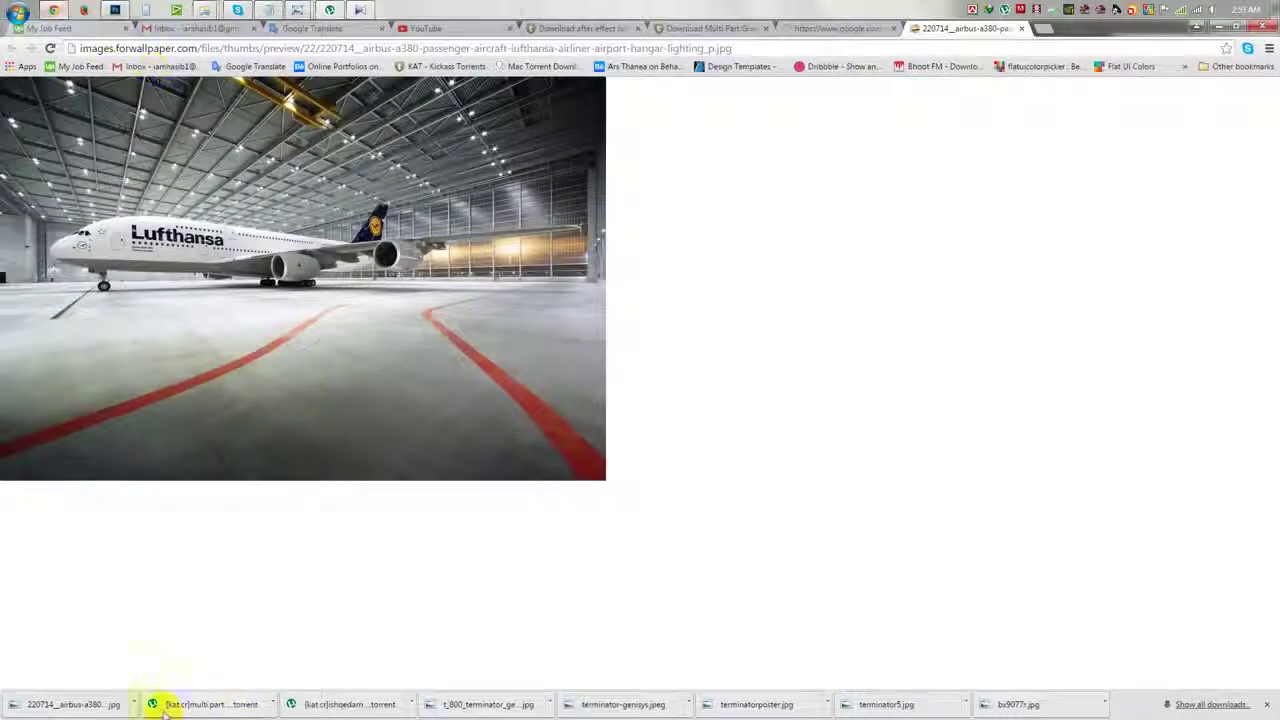
click(122, 703)
click(1258, 30)
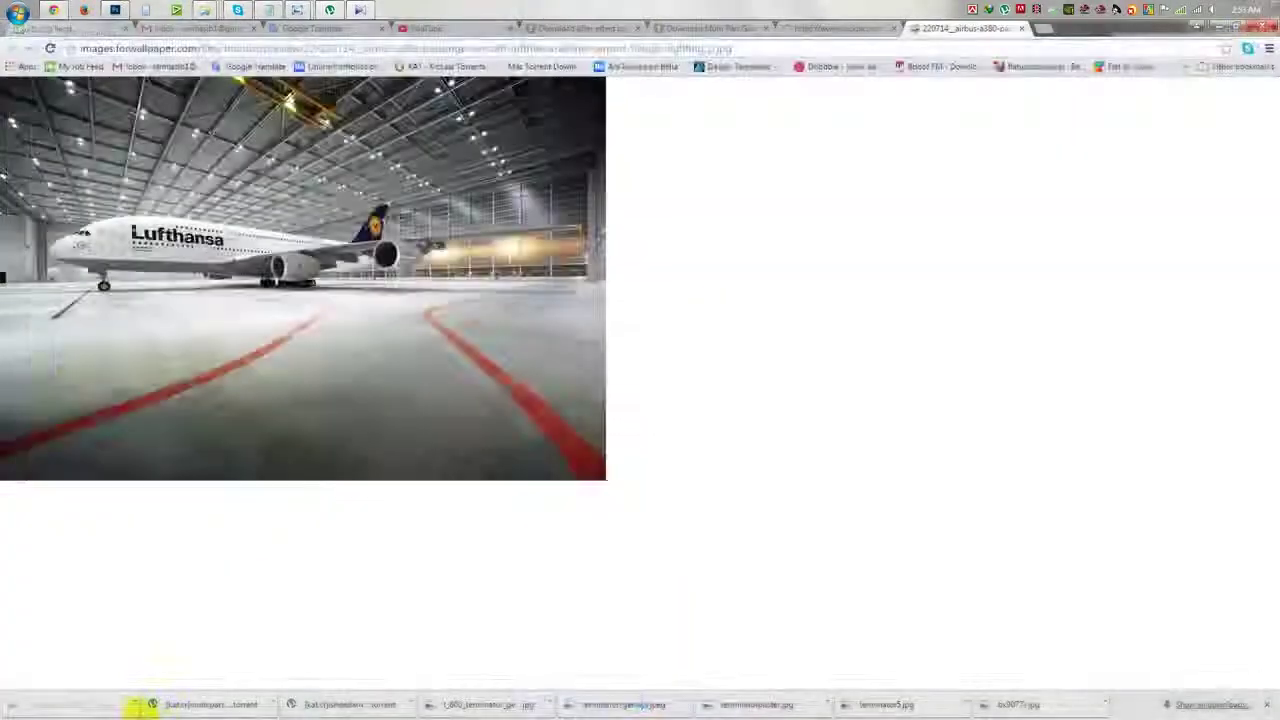
click(137, 703)
drag(930, 195, 647, 233)
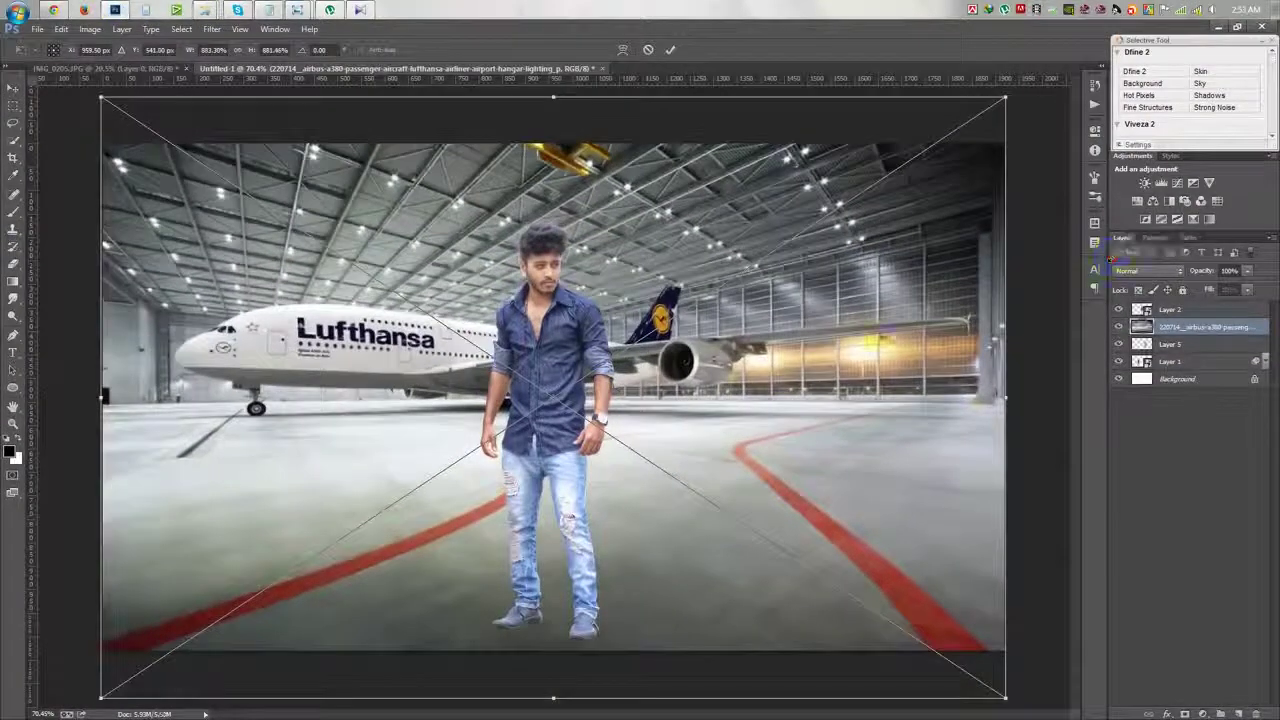
Step: Scale the hangar photo to fill the canvas and move its layer beneath the three men
drag(836, 357, 836, 310)
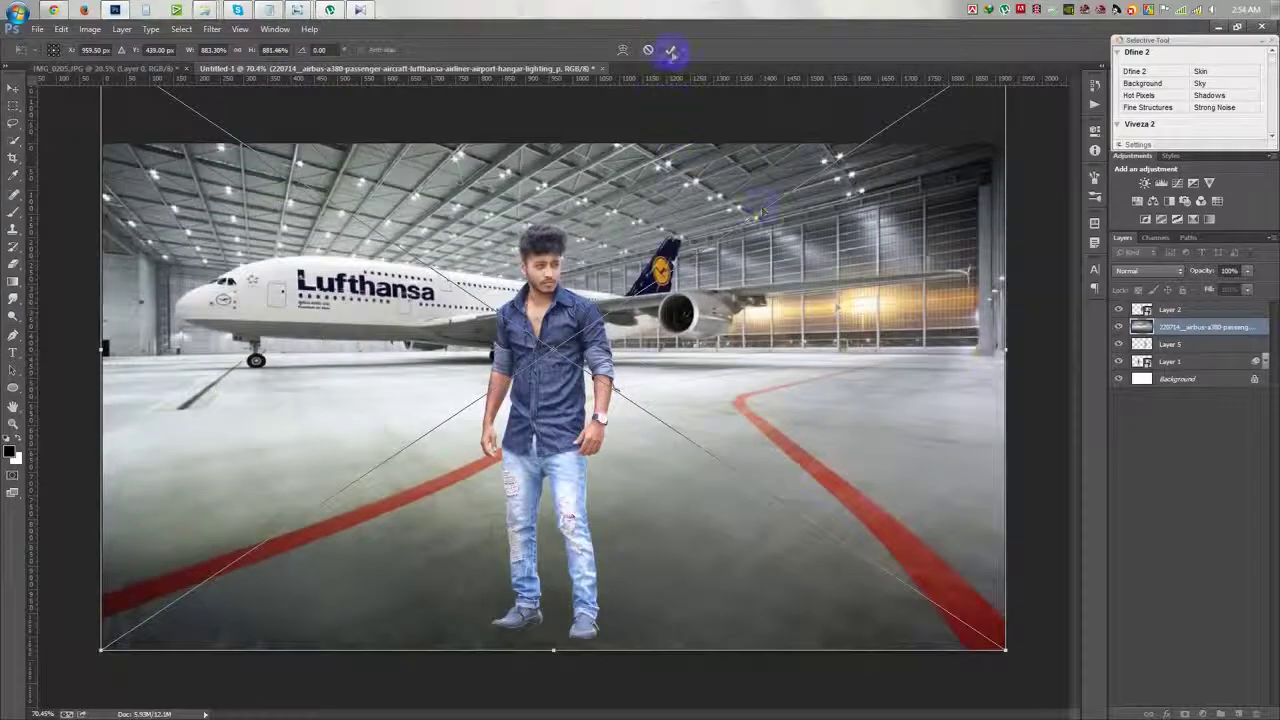
click(670, 49)
drag(1170, 364, 1170, 370)
key(ctrl+minus)
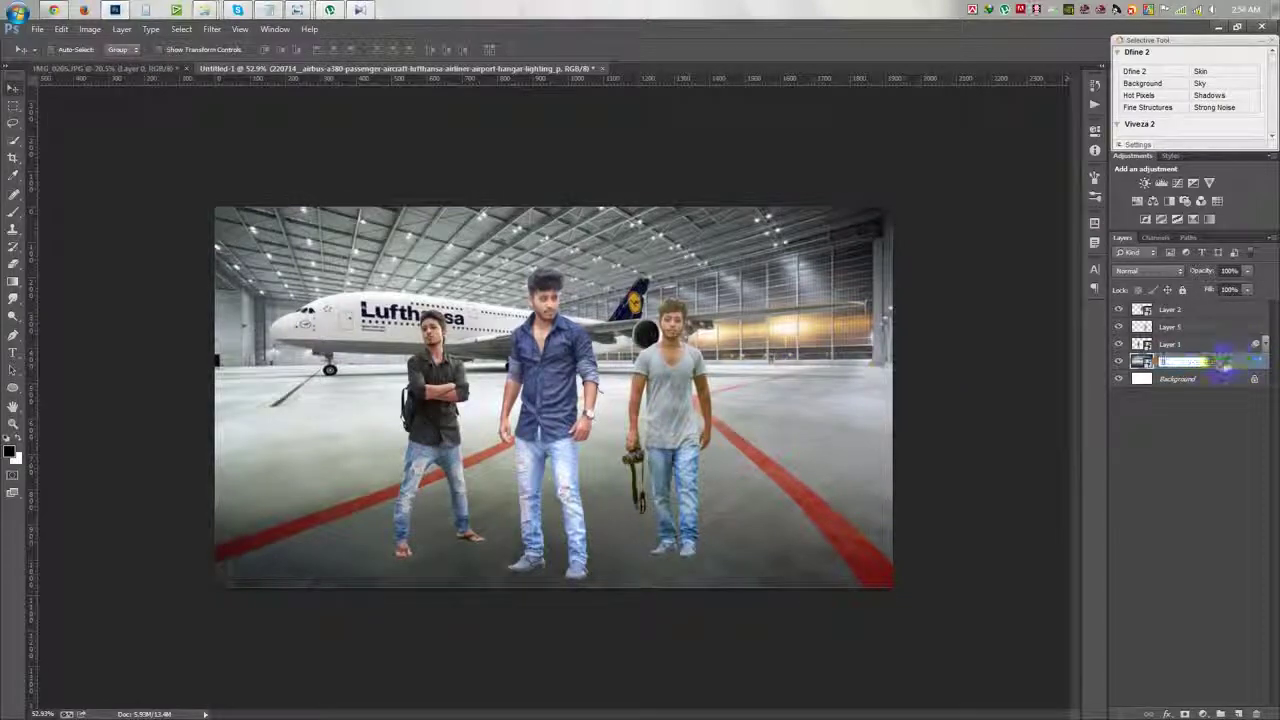
right_click(1184, 366)
Step: Make the hangar a Smart Object and apply Camera Raw: Shadows +100, Highlights -100, Blacks +100, Whites raised slightly
click(1086, 368)
click(212, 28)
click(240, 109)
drag(959, 364, 1040, 364)
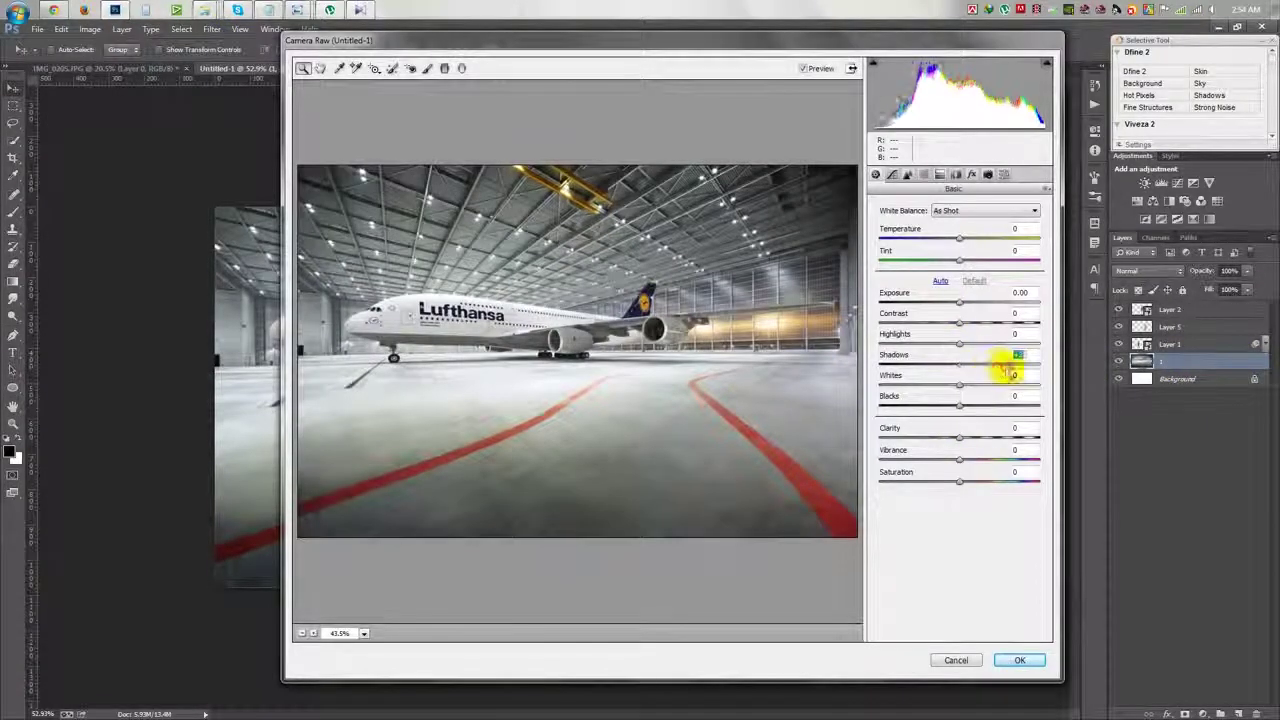
drag(960, 345, 879, 344)
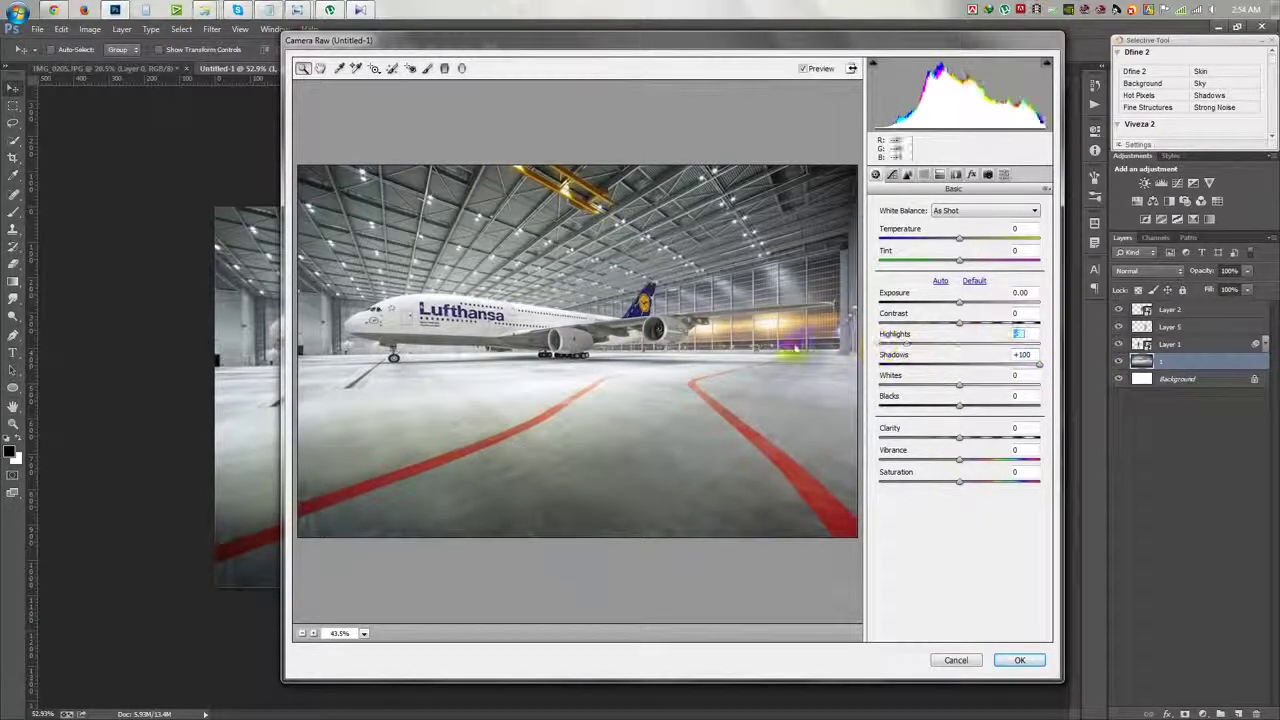
drag(959, 405, 1040, 405)
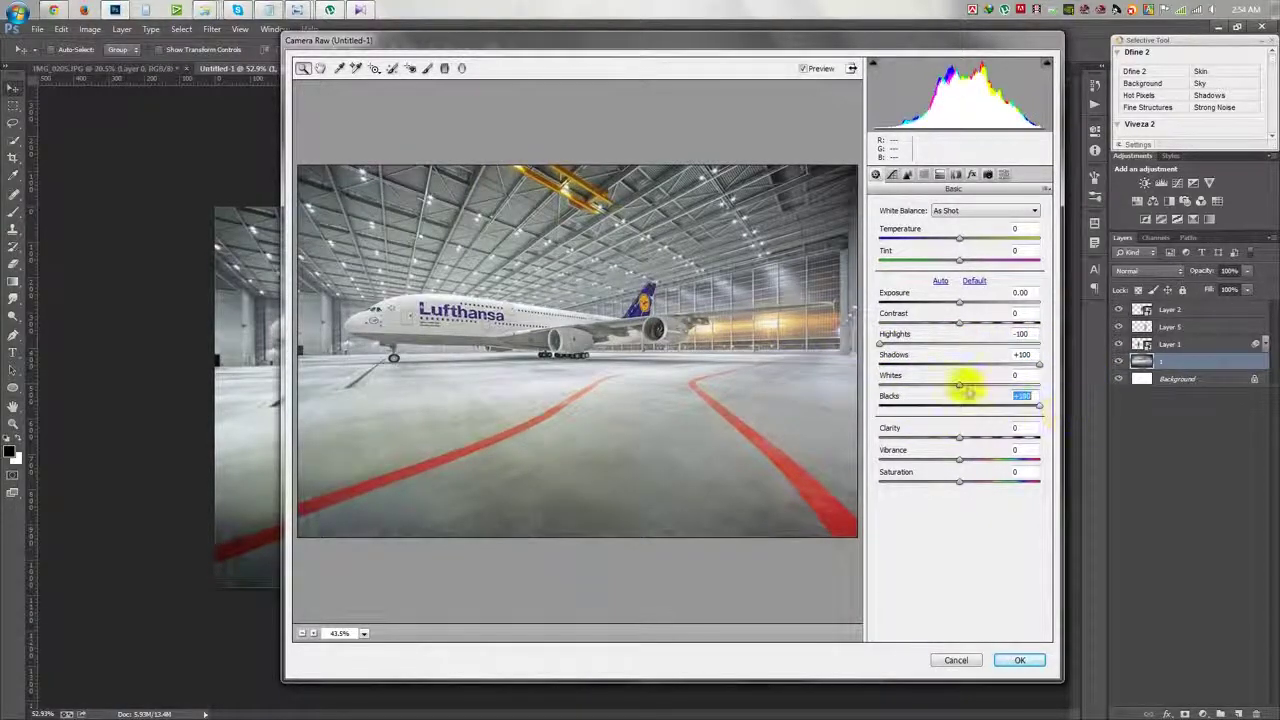
drag(971, 384, 984, 390)
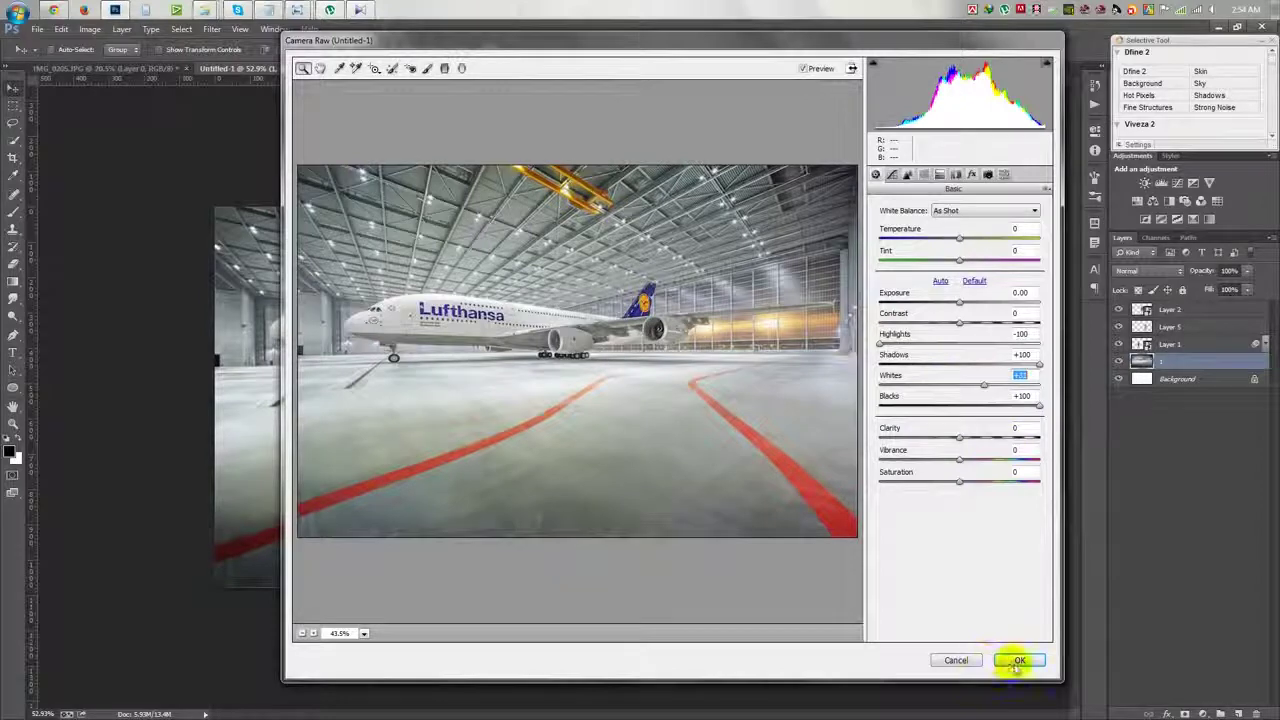
click(1020, 661)
Step: Select the three men's layers and move them up slightly
click(1170, 343)
shift+click(1170, 309)
drag(681, 449, 681, 429)
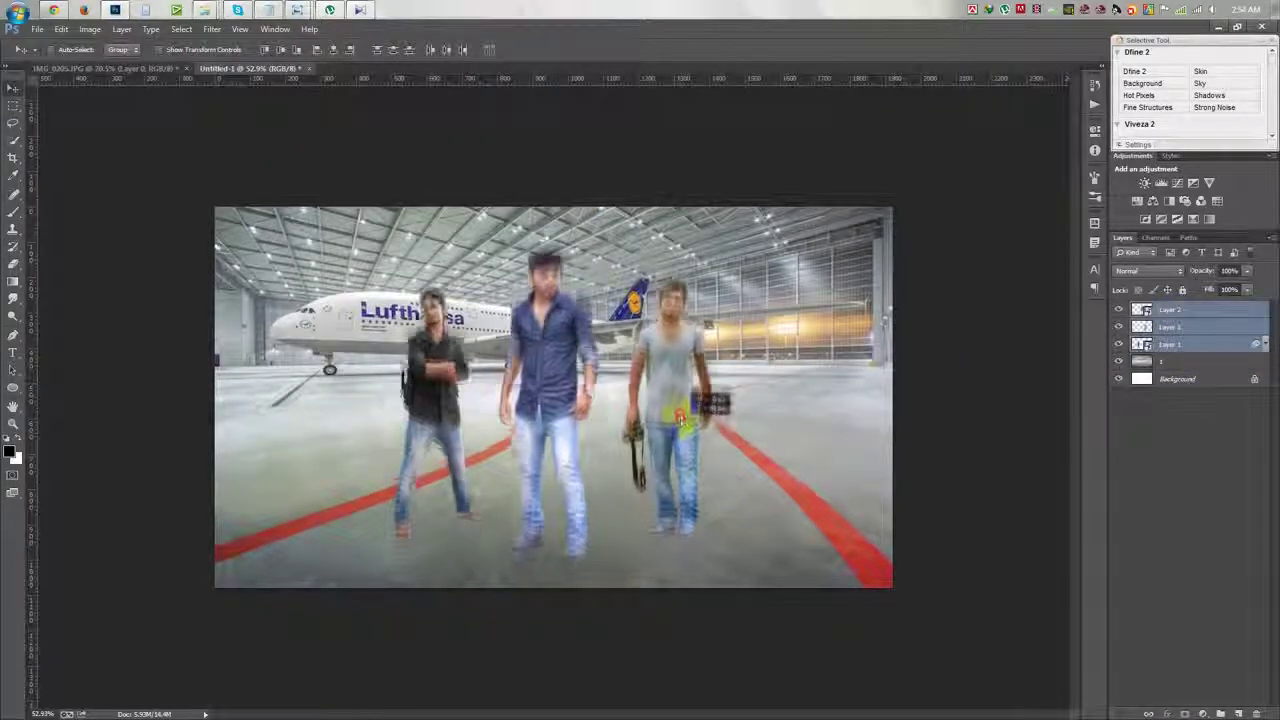
Step: Scale the three men down to about 80% and shift them left
key(ctrl+t)
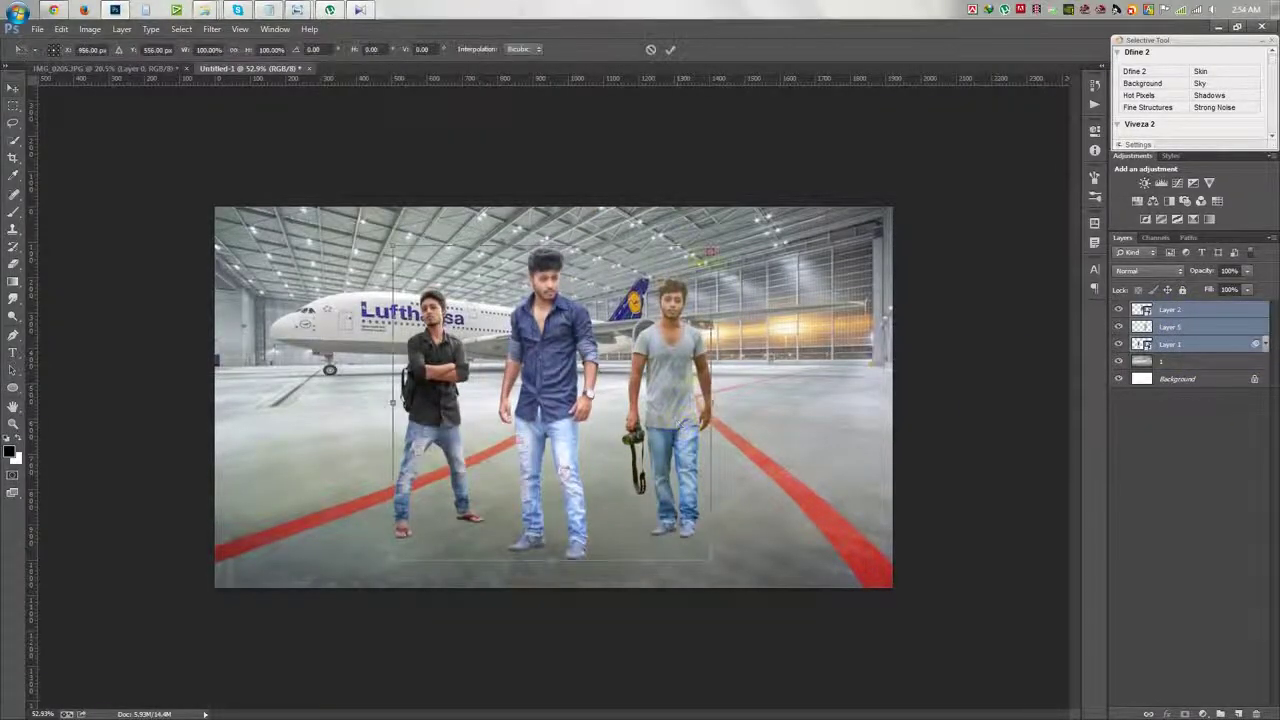
drag(712, 248, 633, 352)
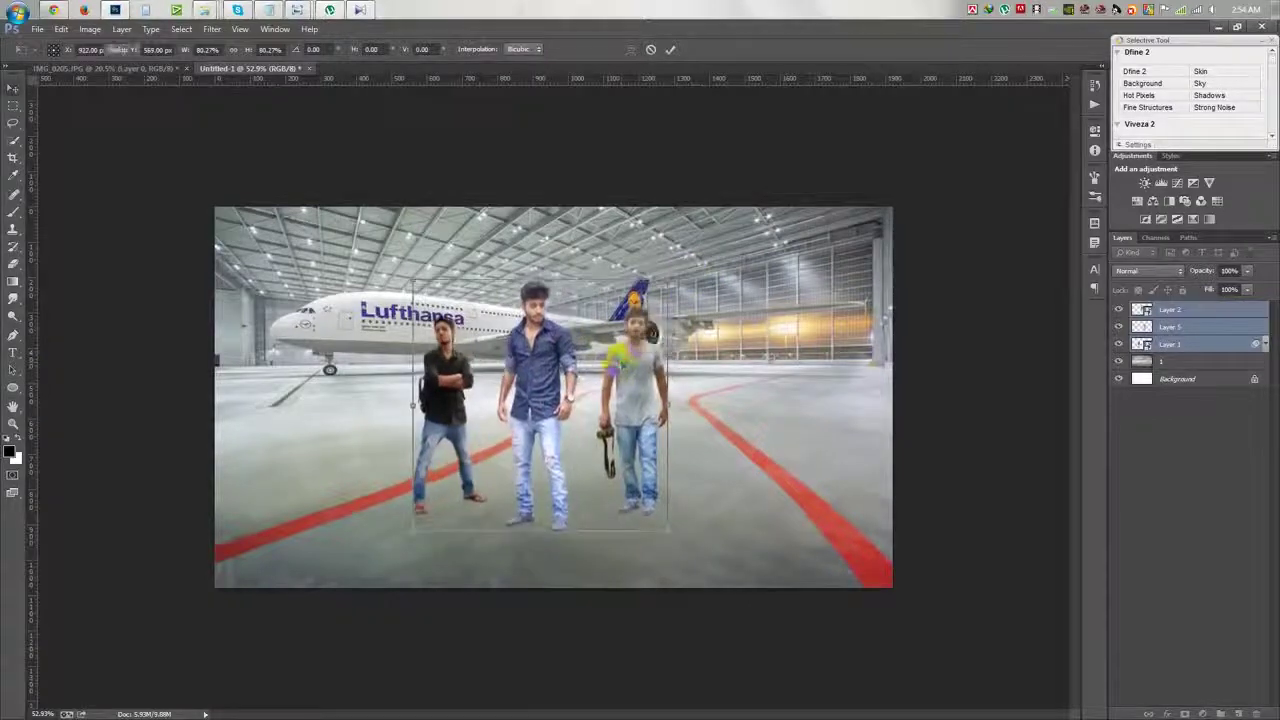
key(Return)
drag(620, 365, 621, 362)
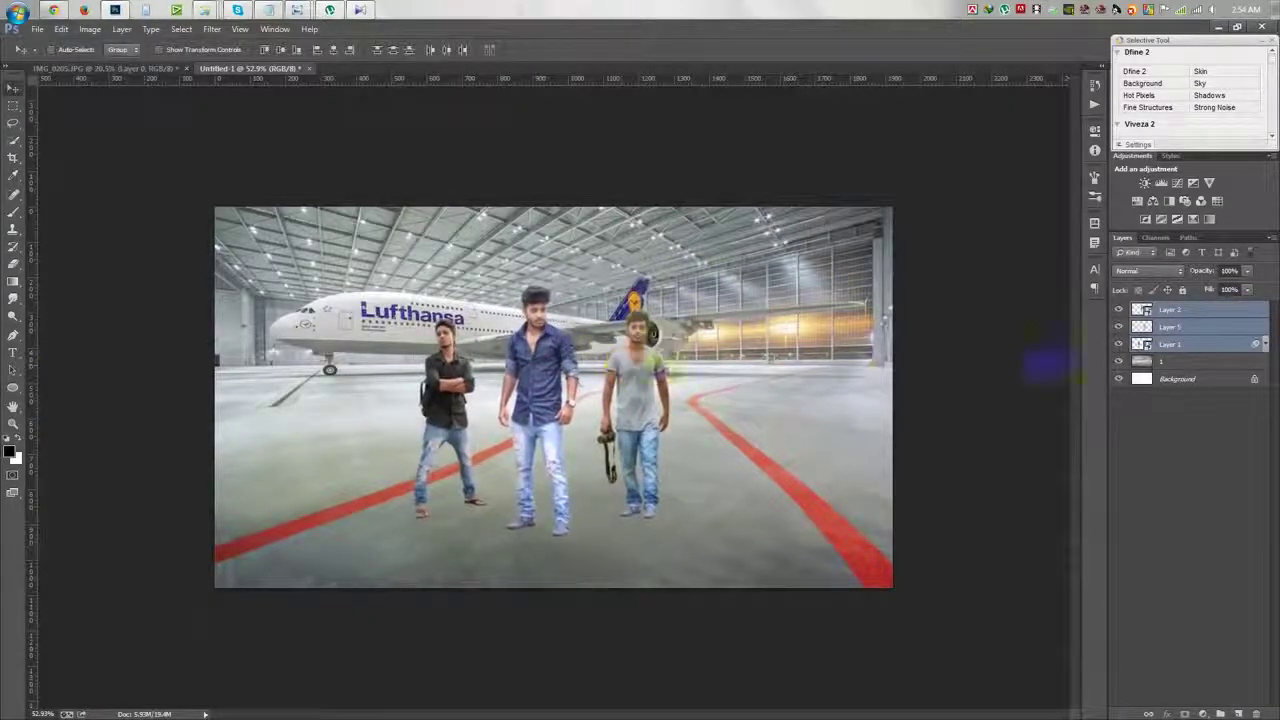
click(1163, 362)
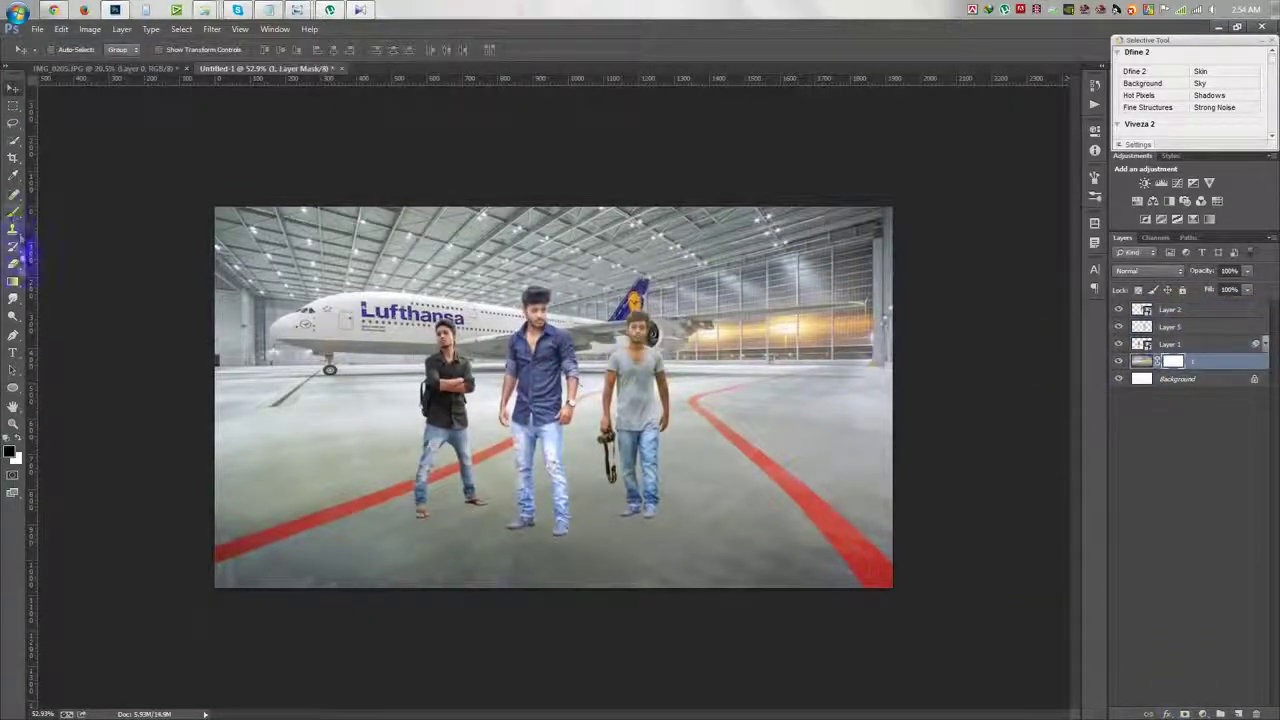
Step: Drag a black-to-white gradient on the hangar mask to fade its top into white
click(12, 281)
mouse_move(536, 203)
mouse_down()
mouse_move(530, 405)
mouse_move(512, 392)
mouse_up()
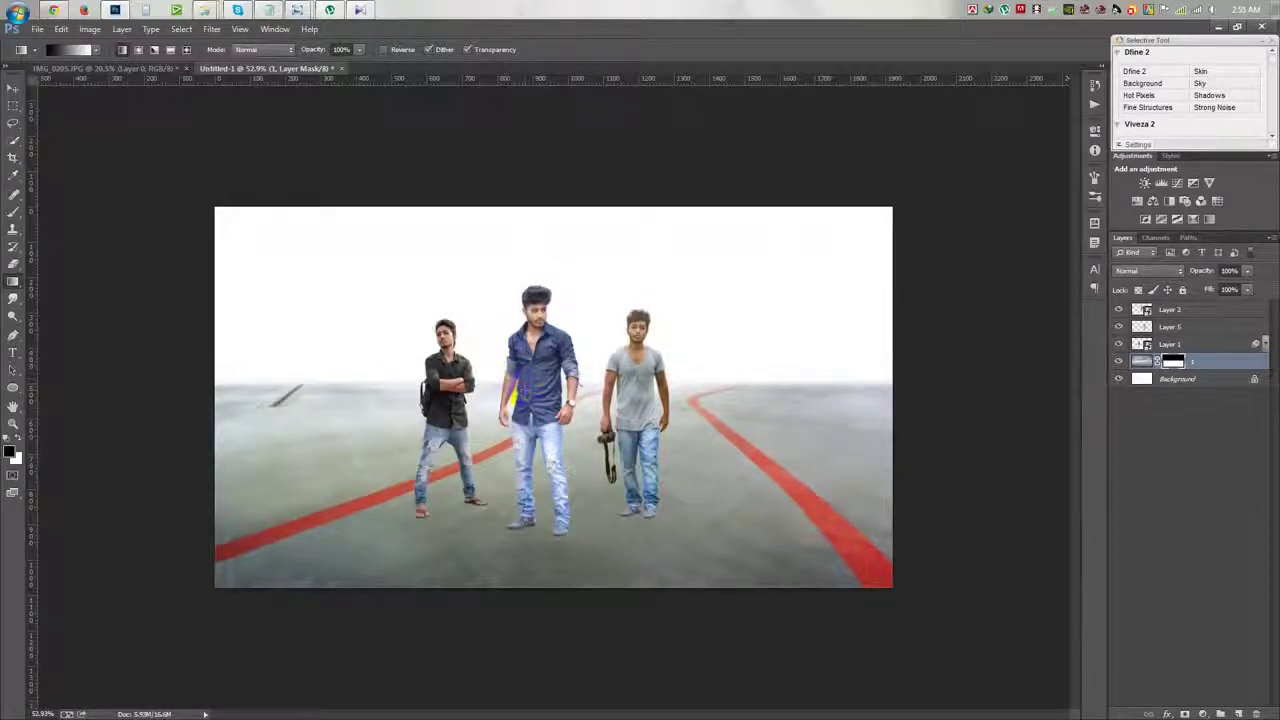
click(14, 89)
mouse_move(206, 10)
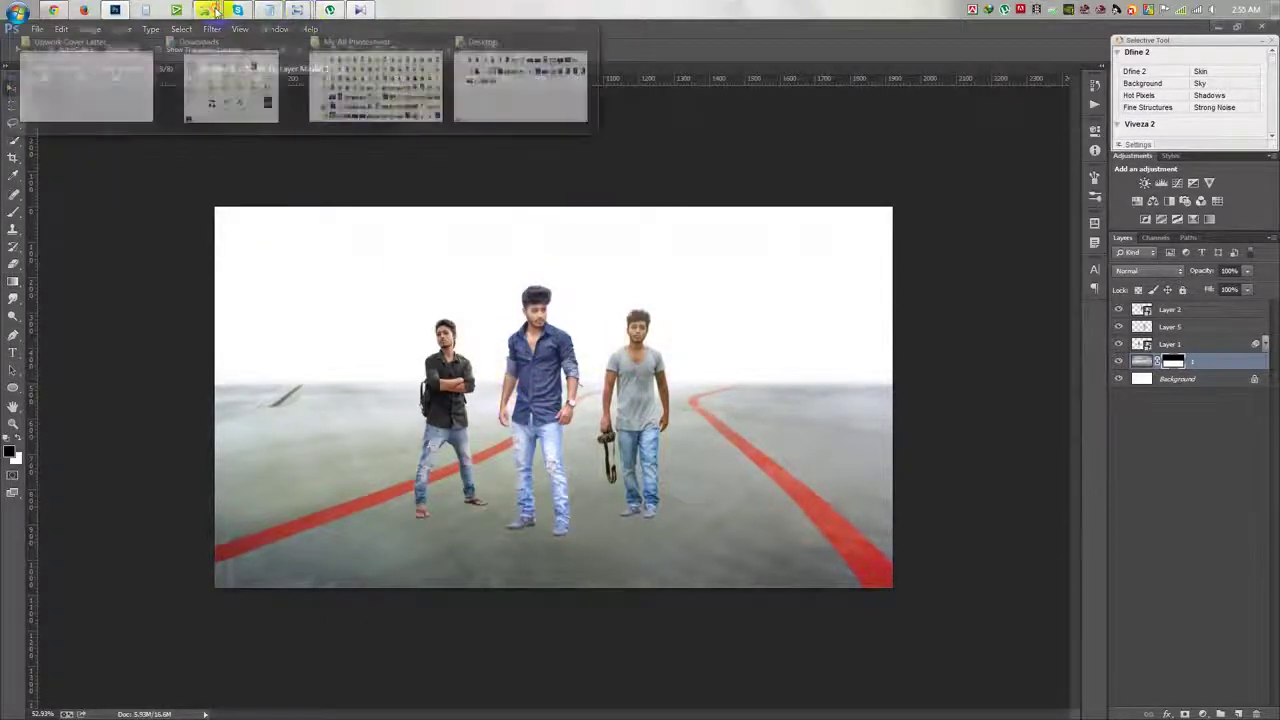
Step: Browse to the sky photos folder inside WORK drive's HELP FILE folder
click(365, 72)
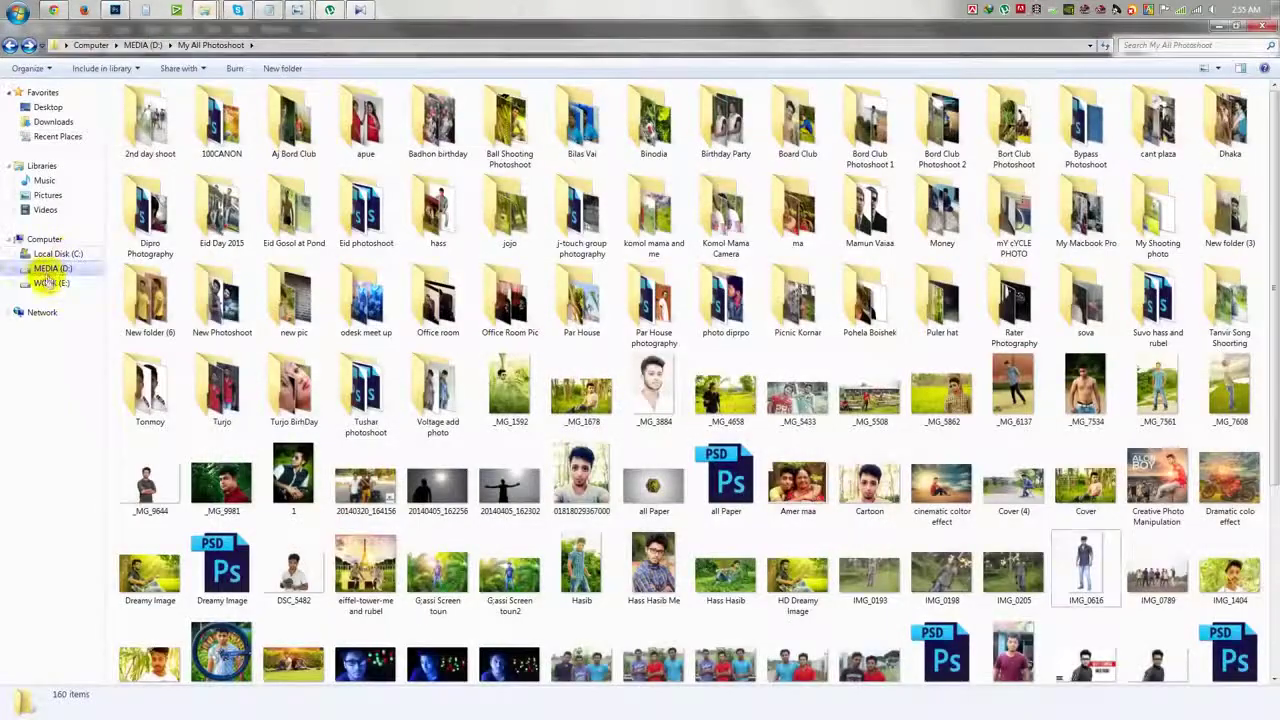
click(47, 283)
double_click(400, 128)
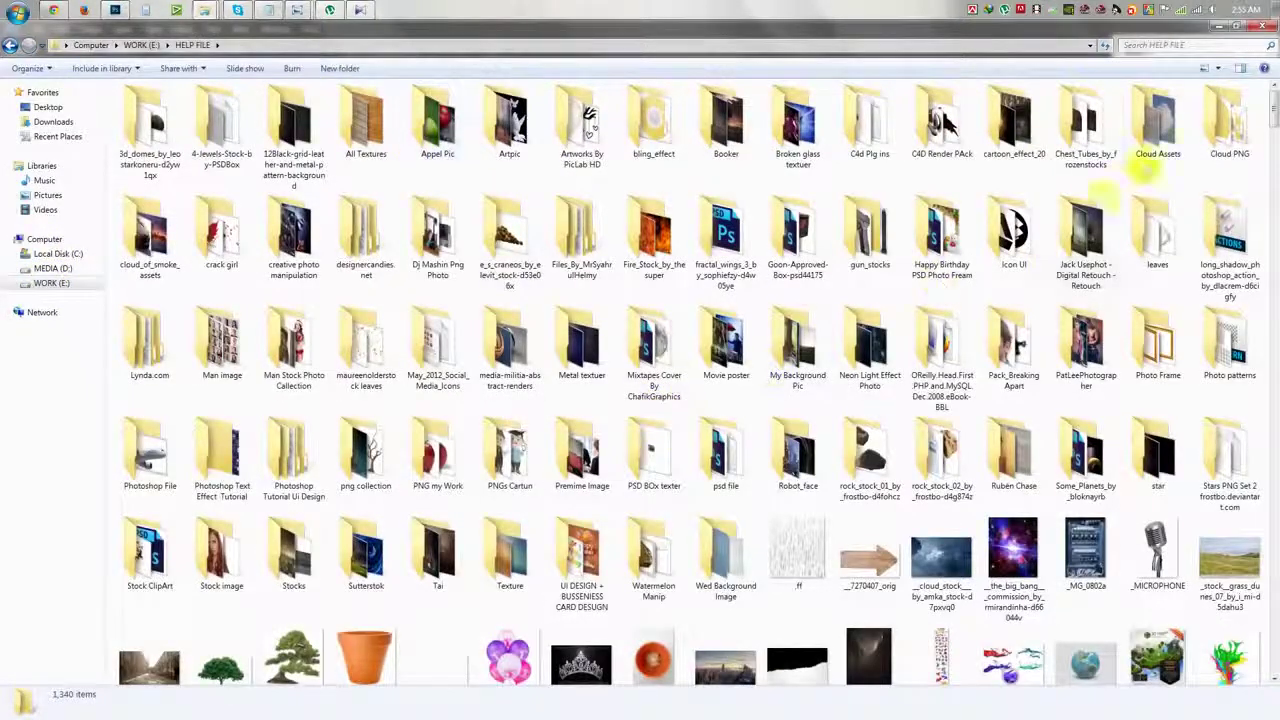
double_click(1155, 125)
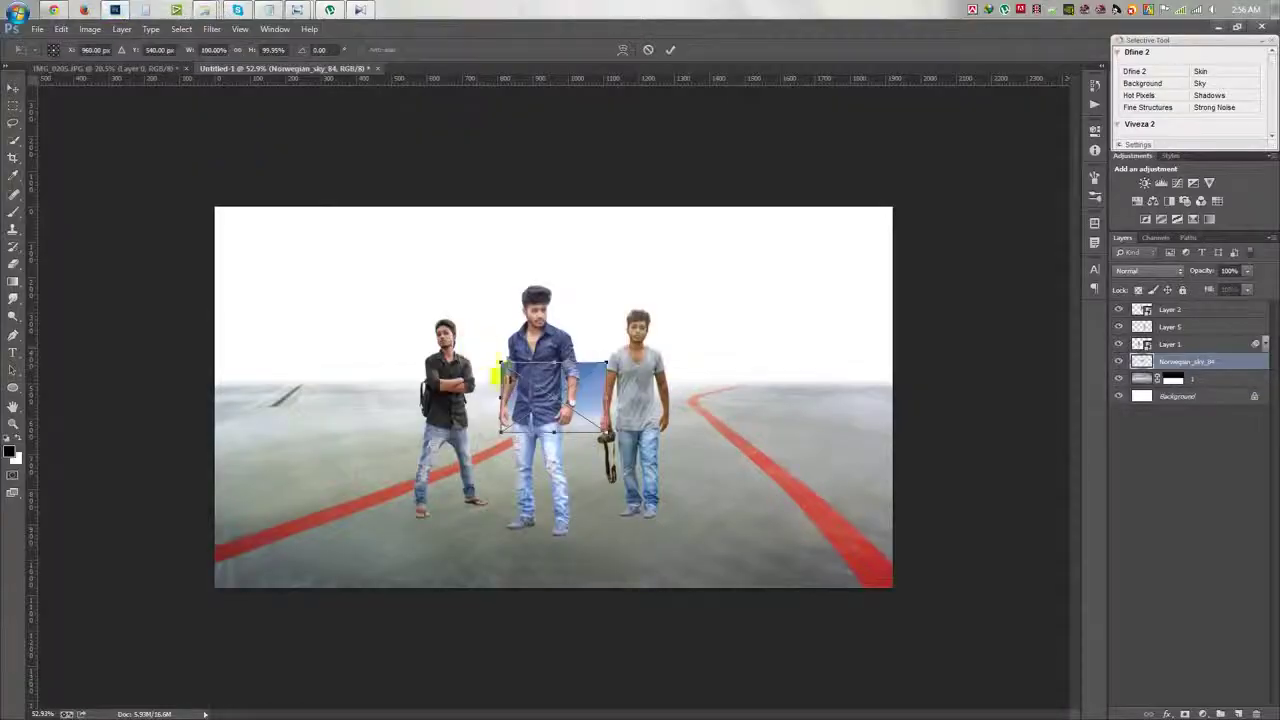
Step: Scale the sky photo to cover the canvas and place it beneath the hangar layer
drag(495, 375, 237, 229)
mouse_move(318, 276)
mouse_down()
mouse_move(870, 610)
mouse_move(892, 656)
mouse_up()
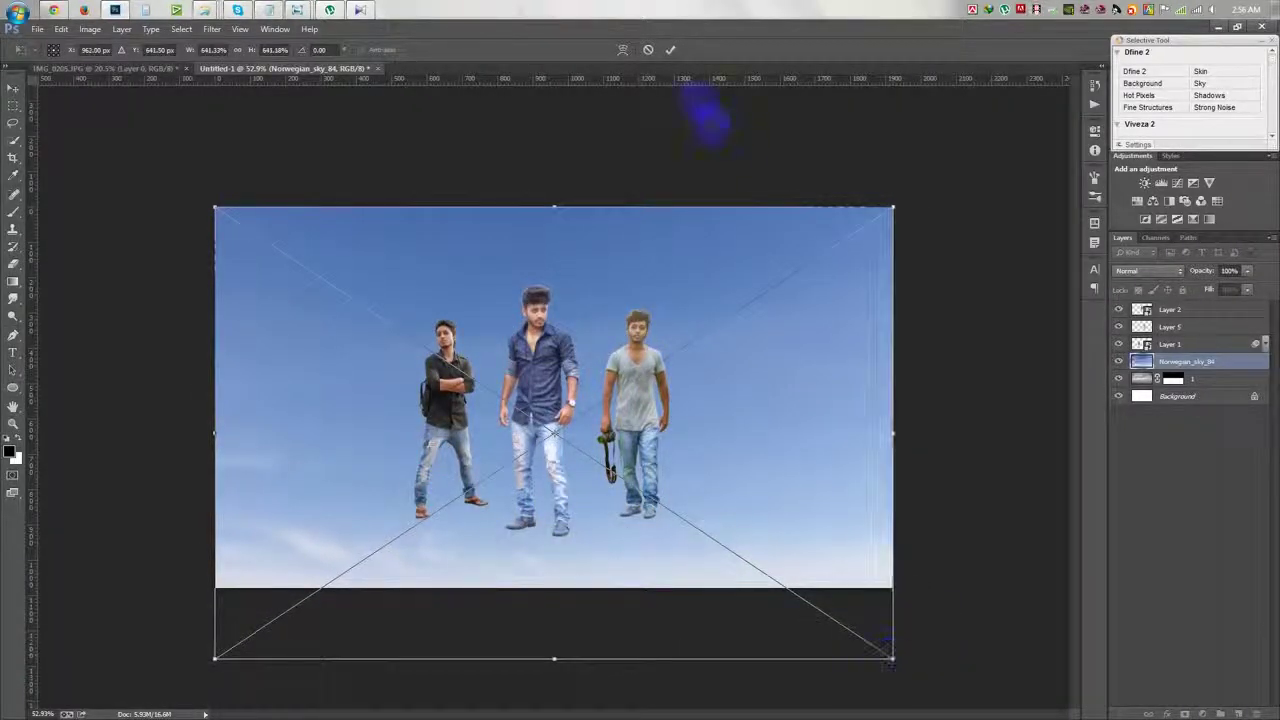
click(670, 49)
drag(1185, 361, 1185, 388)
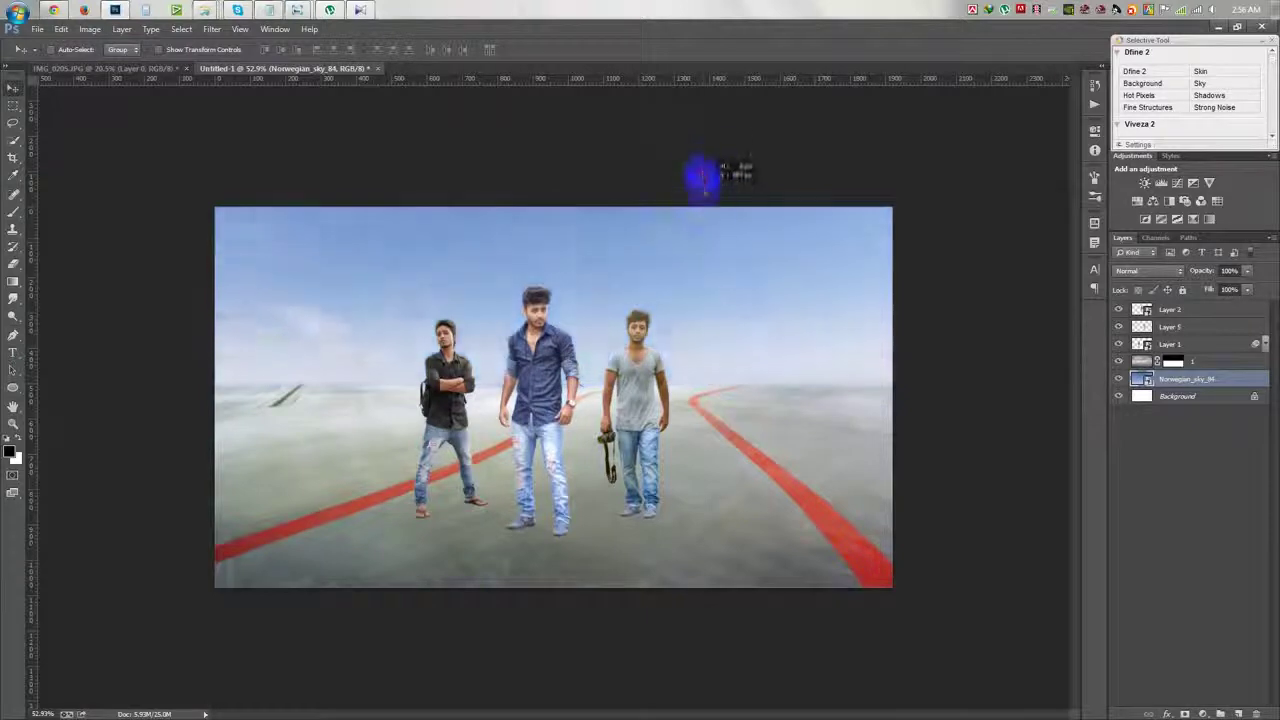
drag(703, 178, 699, 148)
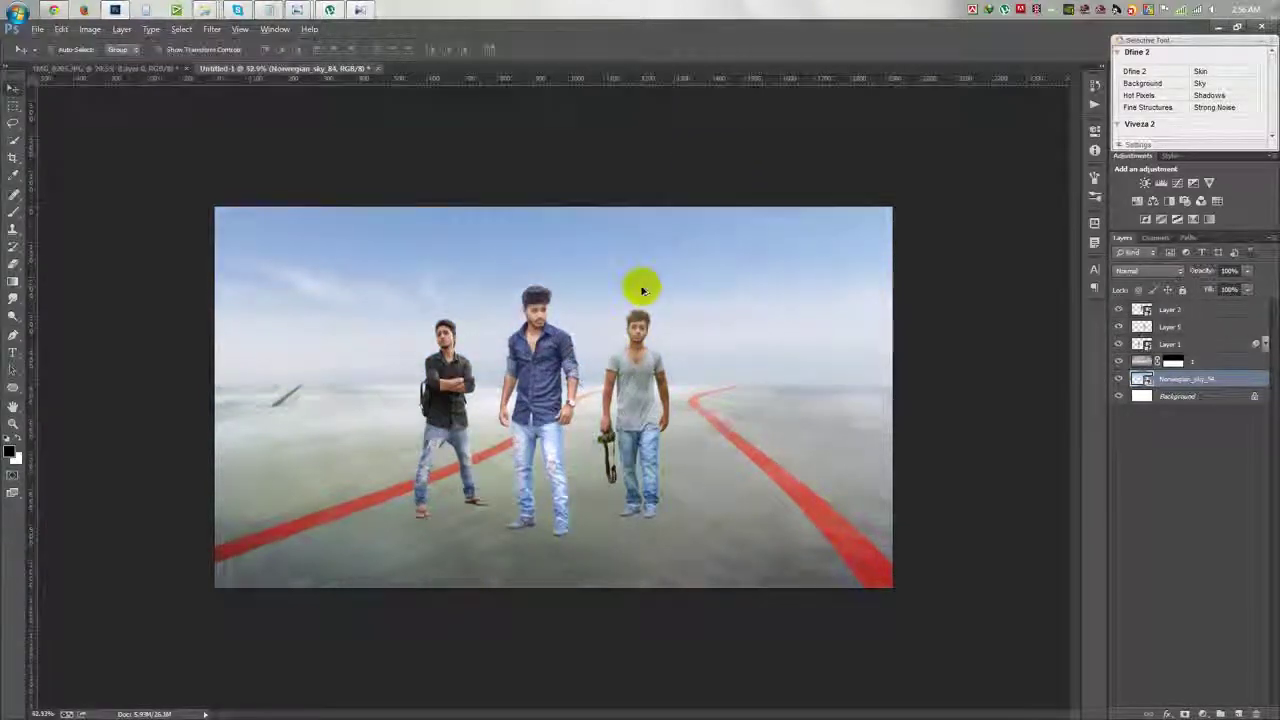
scroll(643, 286, down, 1)
Step: Crop the canvas taller, extending it upward into a portrait
click(13, 157)
drag(545, 224, 563, 106)
click(669, 50)
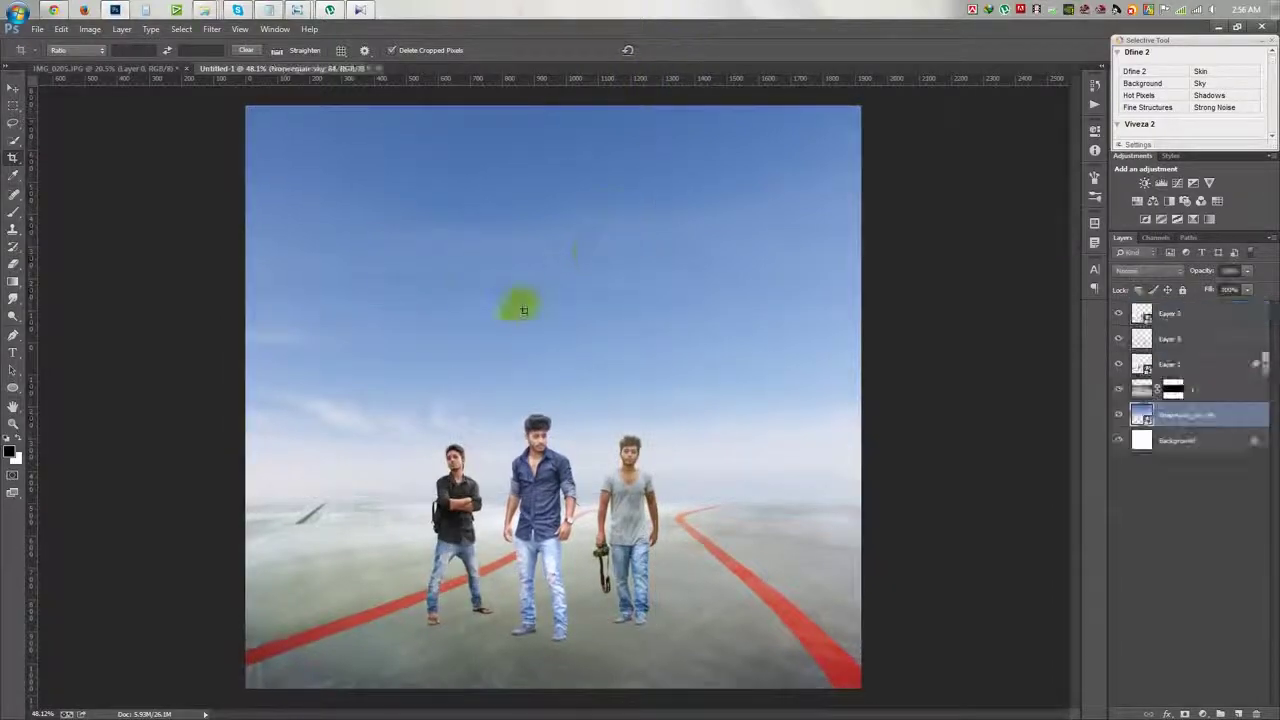
Step: Save the composite as manipulation.psd
click(13, 88)
key(ctrl+shift+s)
click(171, 489)
text(manipulation)
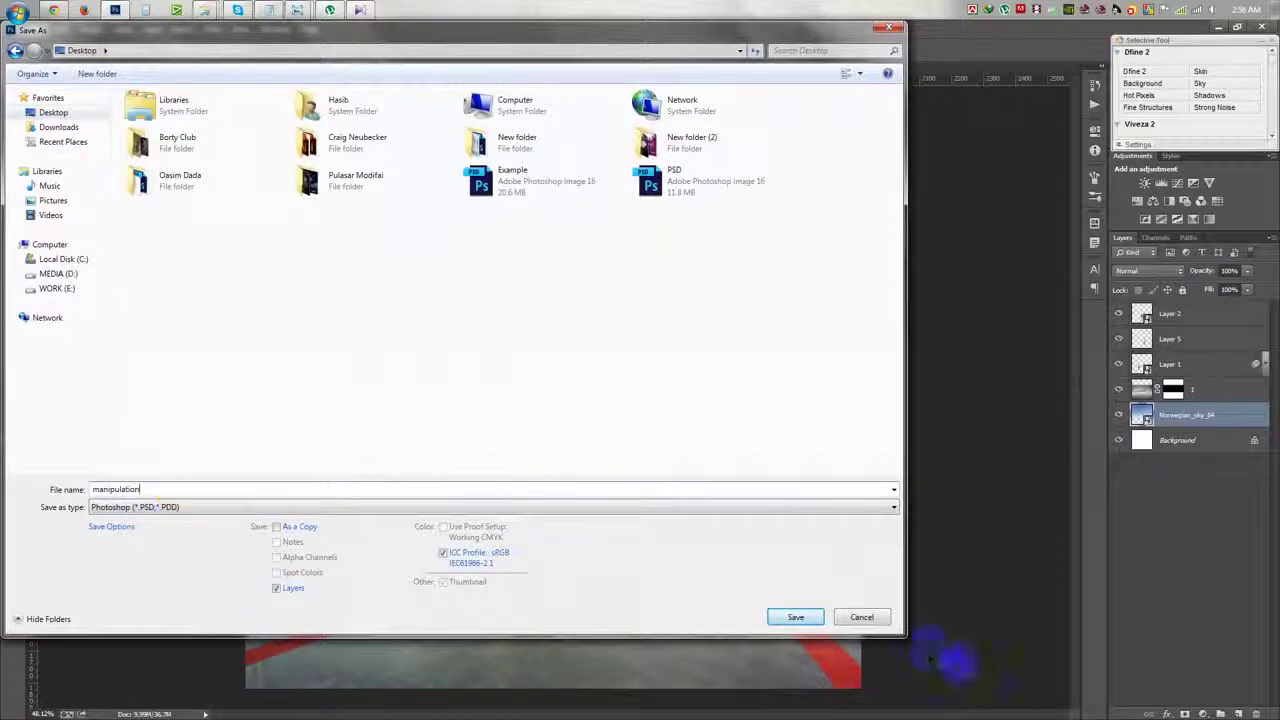
click(805, 617)
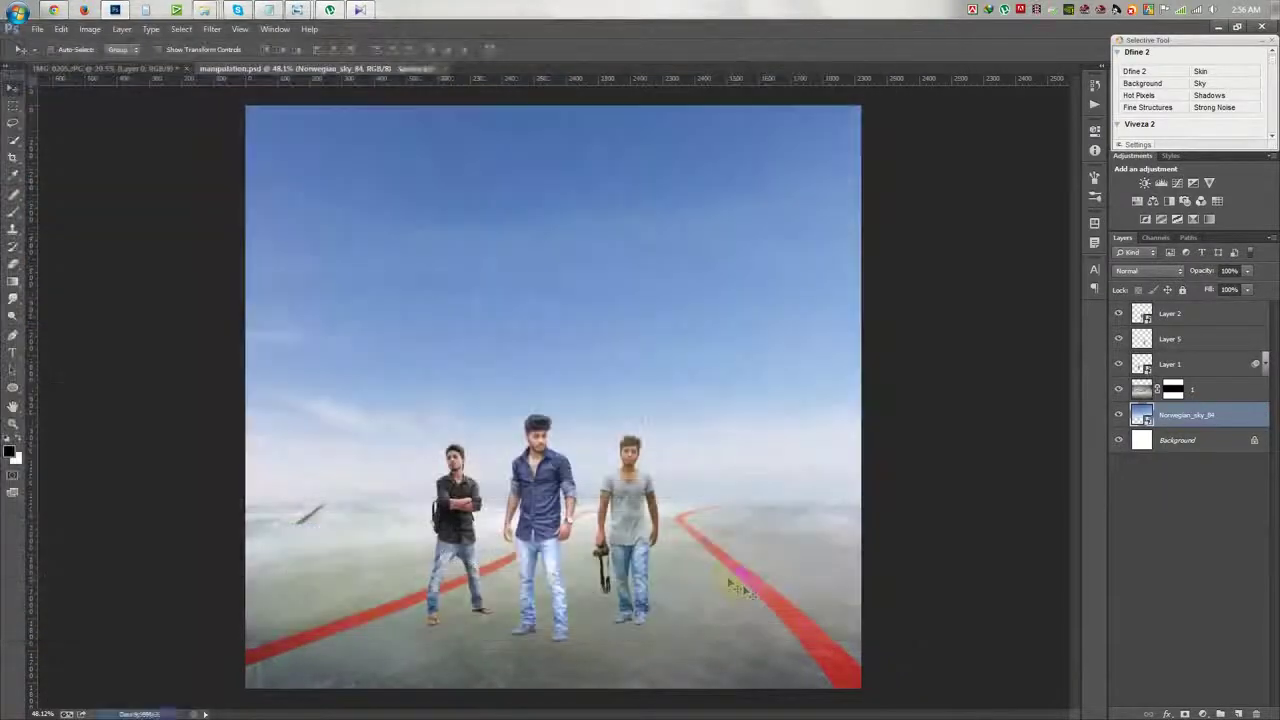
Step: Scale the three men up together to about 130% and raise them
click(1215, 365)
shift+click(1192, 316)
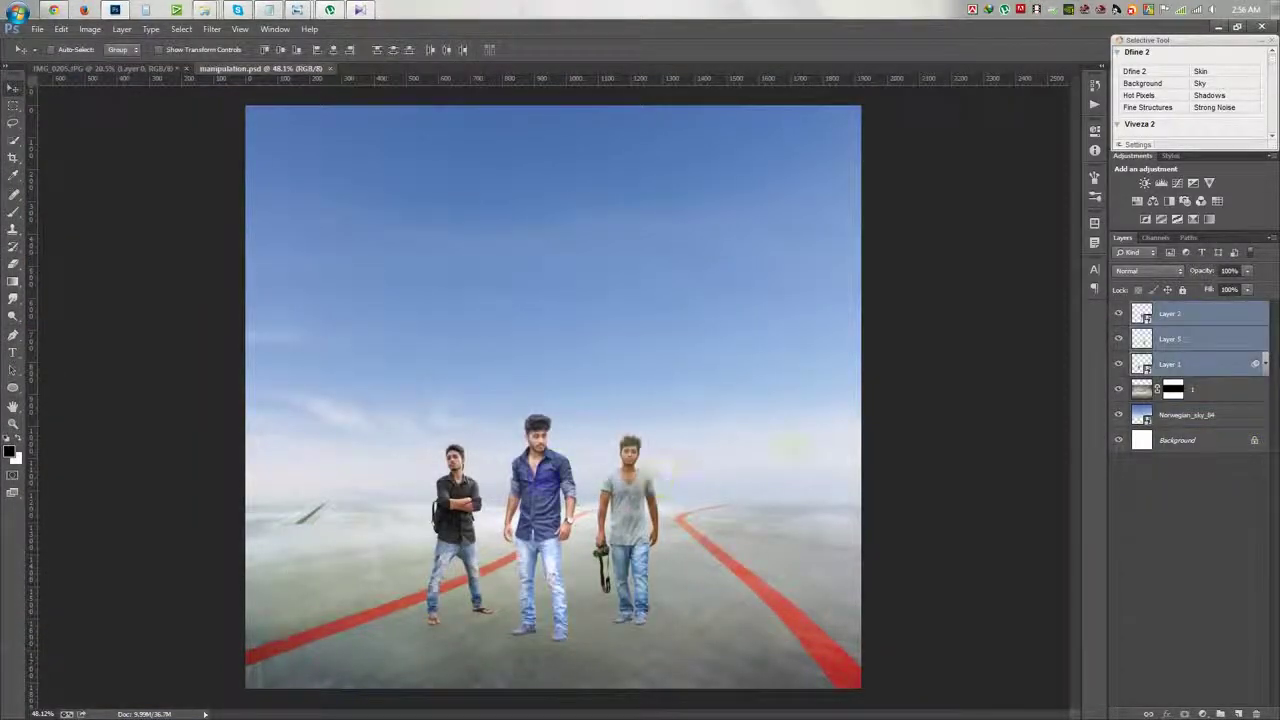
key(ctrl+t)
drag(657, 414, 700, 386)
drag(628, 423, 634, 412)
drag(700, 321, 707, 318)
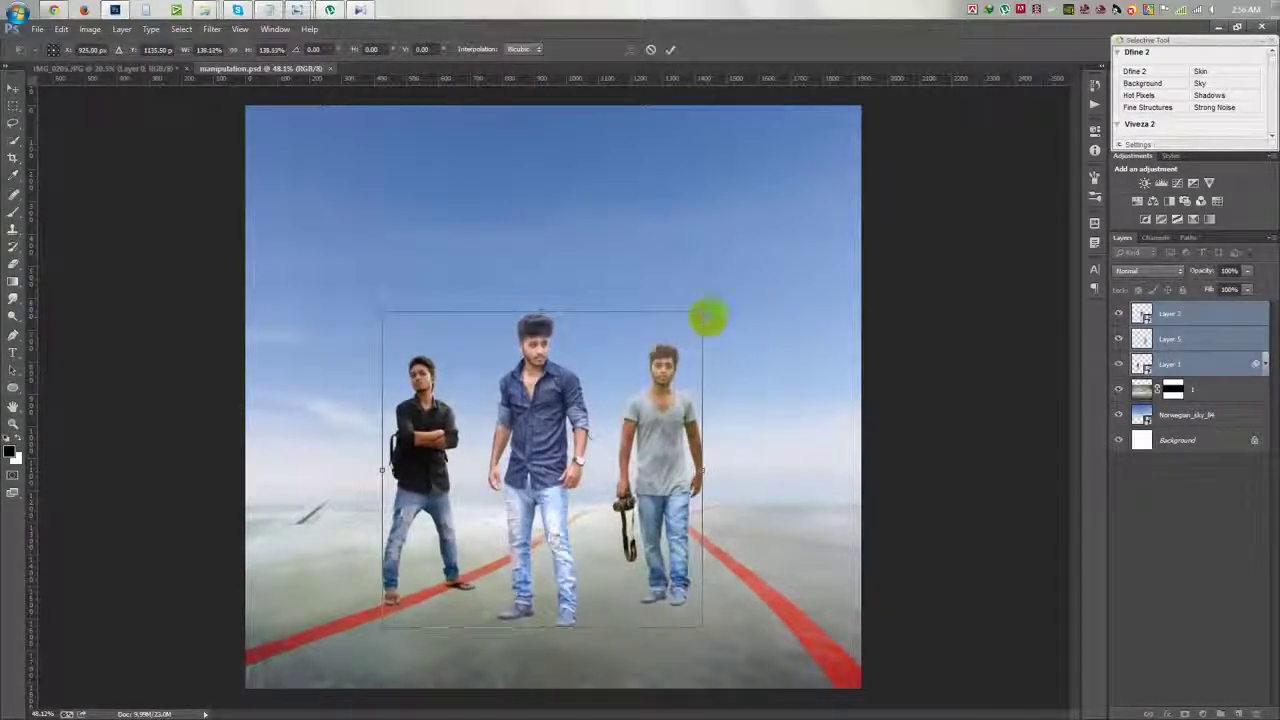
key(Return)
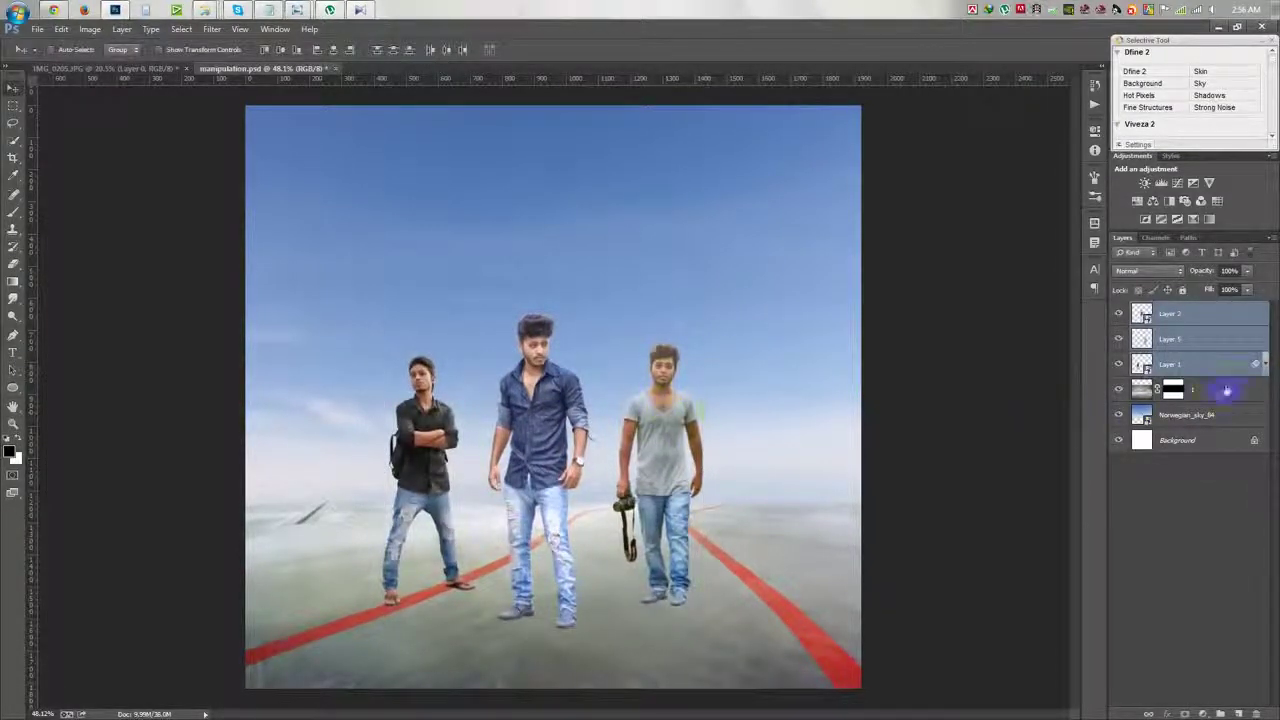
click(1200, 414)
click(212, 29)
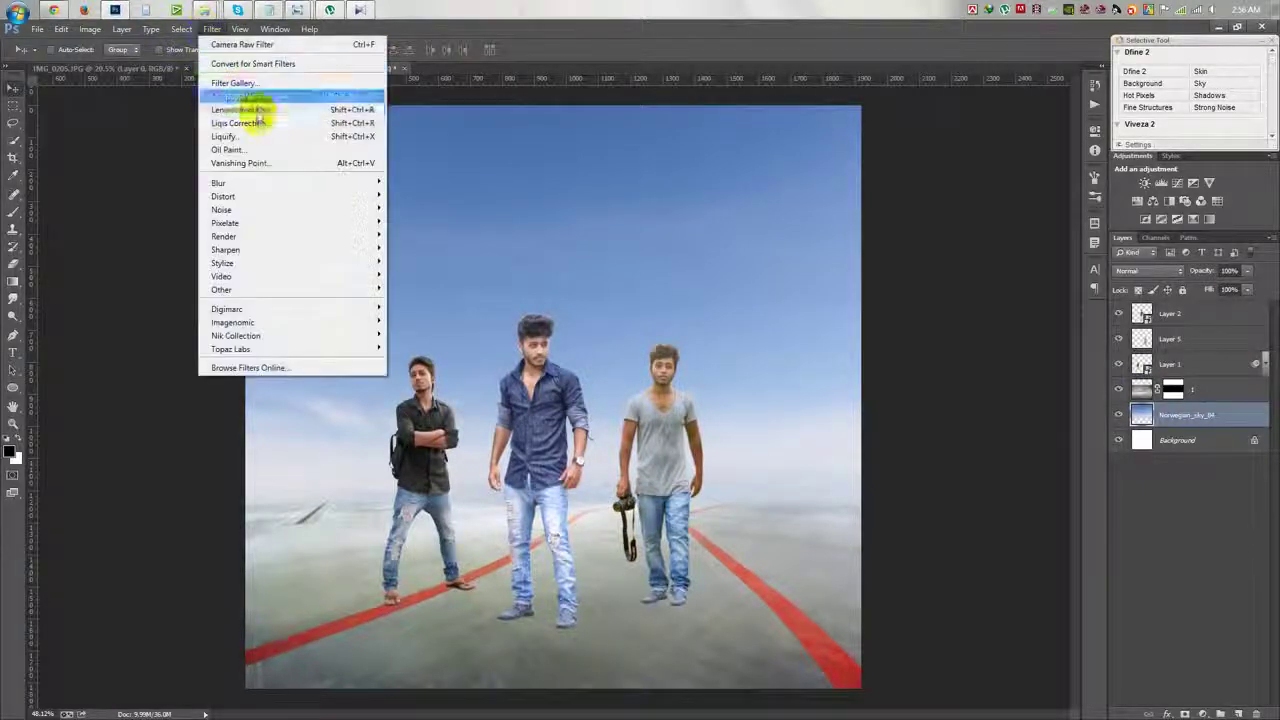
Step: Apply Camera Raw to the sky: Highlights -100, Shadows +100, Whites +55, a touch of Clarity
click(245, 109)
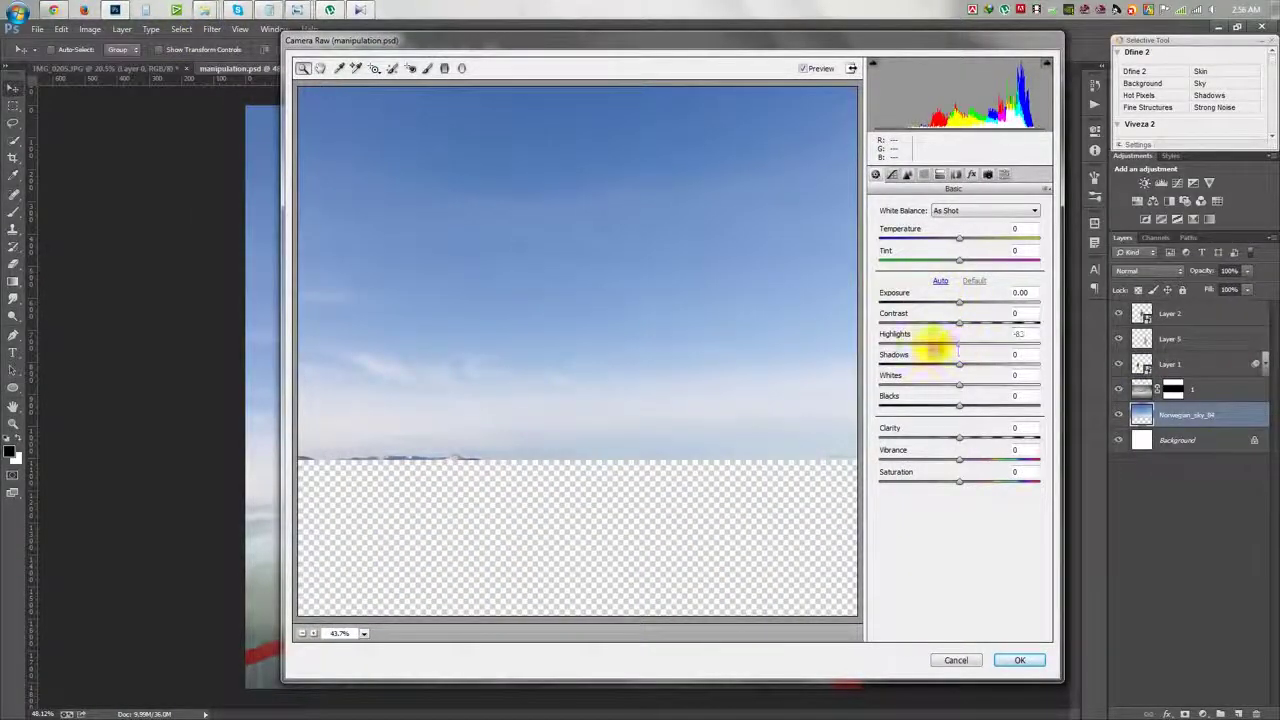
drag(960, 348, 866, 348)
drag(1000, 368, 1080, 363)
mouse_move(960, 386)
mouse_down()
mouse_move(1012, 390)
mouse_move(1045, 412)
mouse_up()
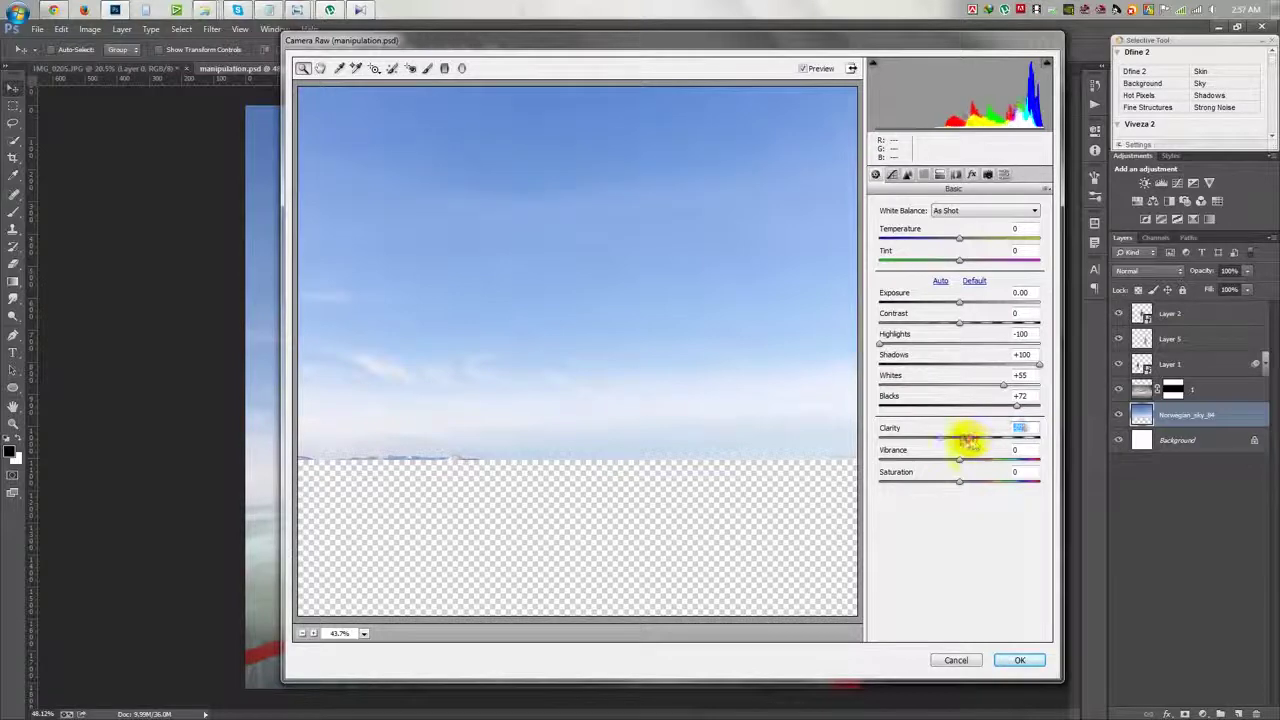
drag(946, 464, 953, 462)
click(1018, 660)
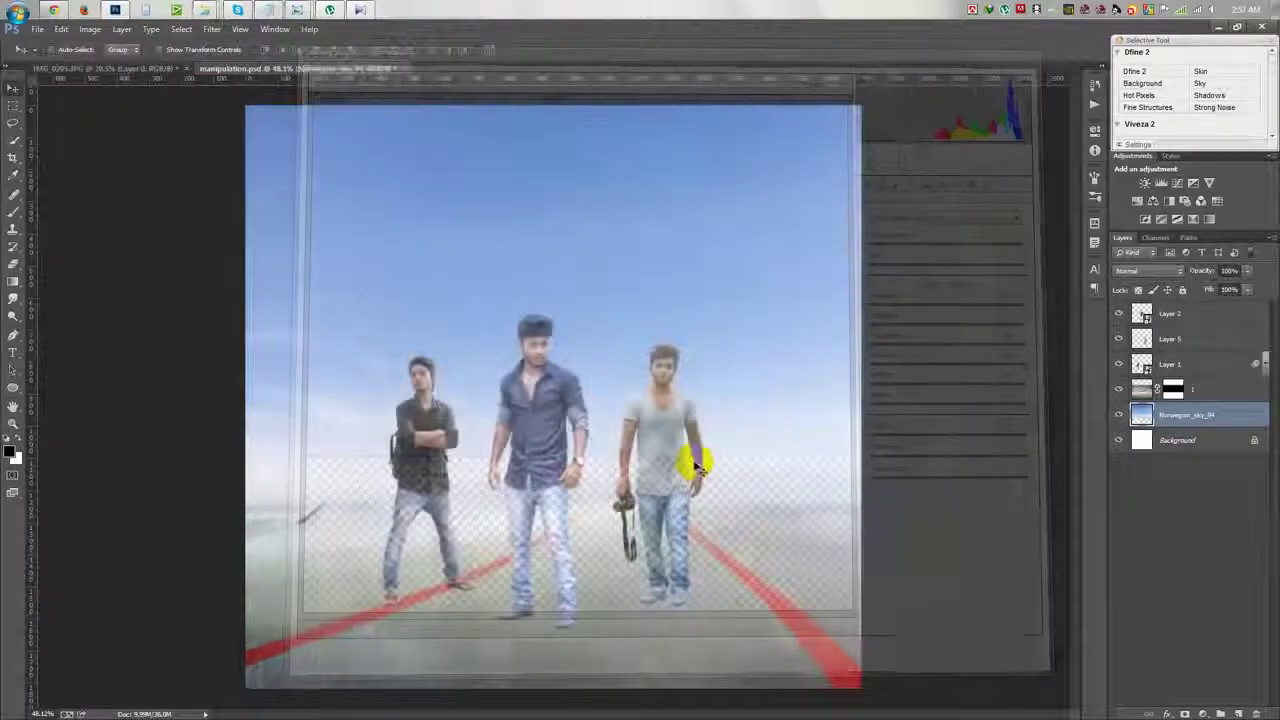
Step: Open the Vibrance adjustment for the masked floor layer
click(1205, 390)
click(90, 28)
click(279, 137)
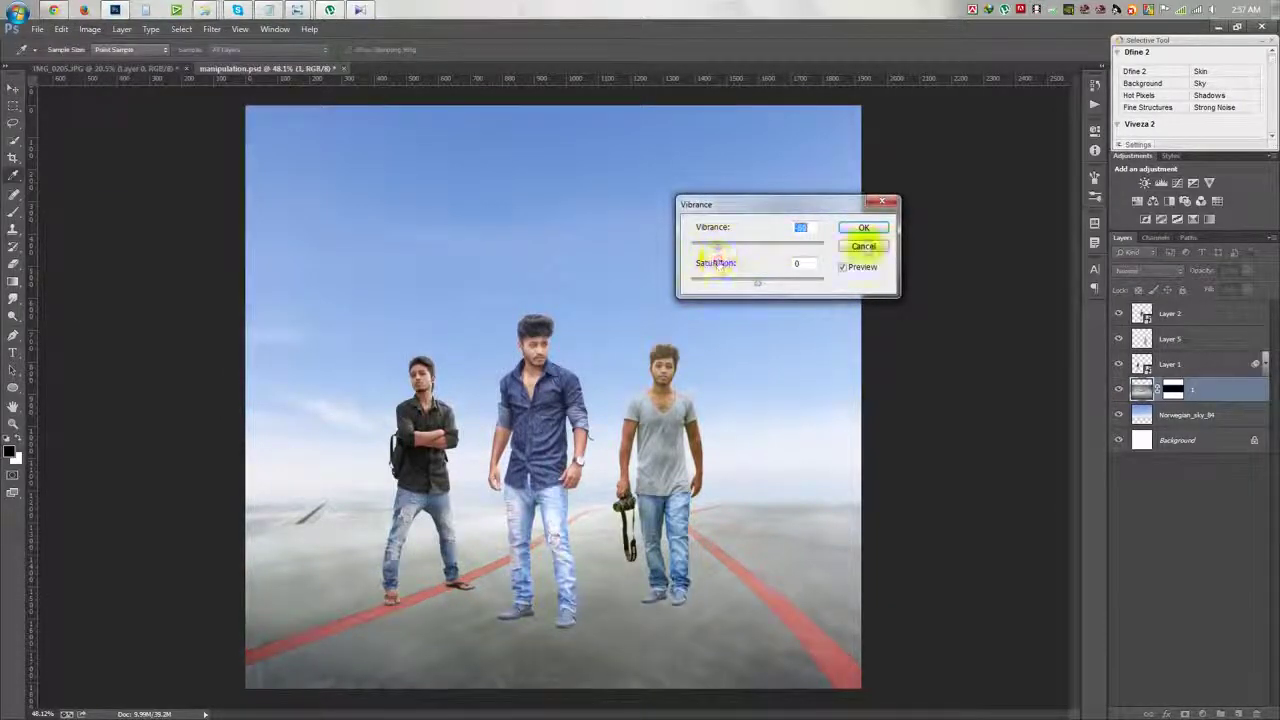
Step: Apply Vibrance to the floor and shift its Color Balance midtones toward blue
click(863, 246)
click(90, 28)
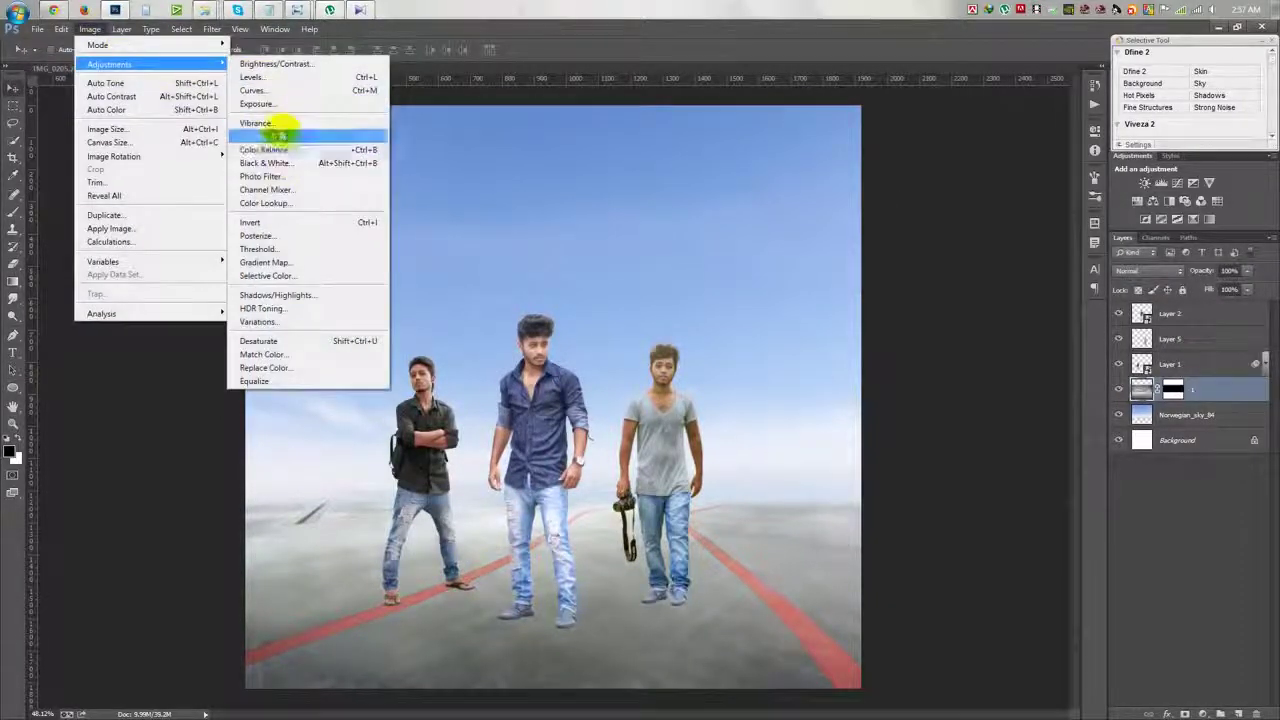
click(270, 149)
drag(772, 248, 790, 250)
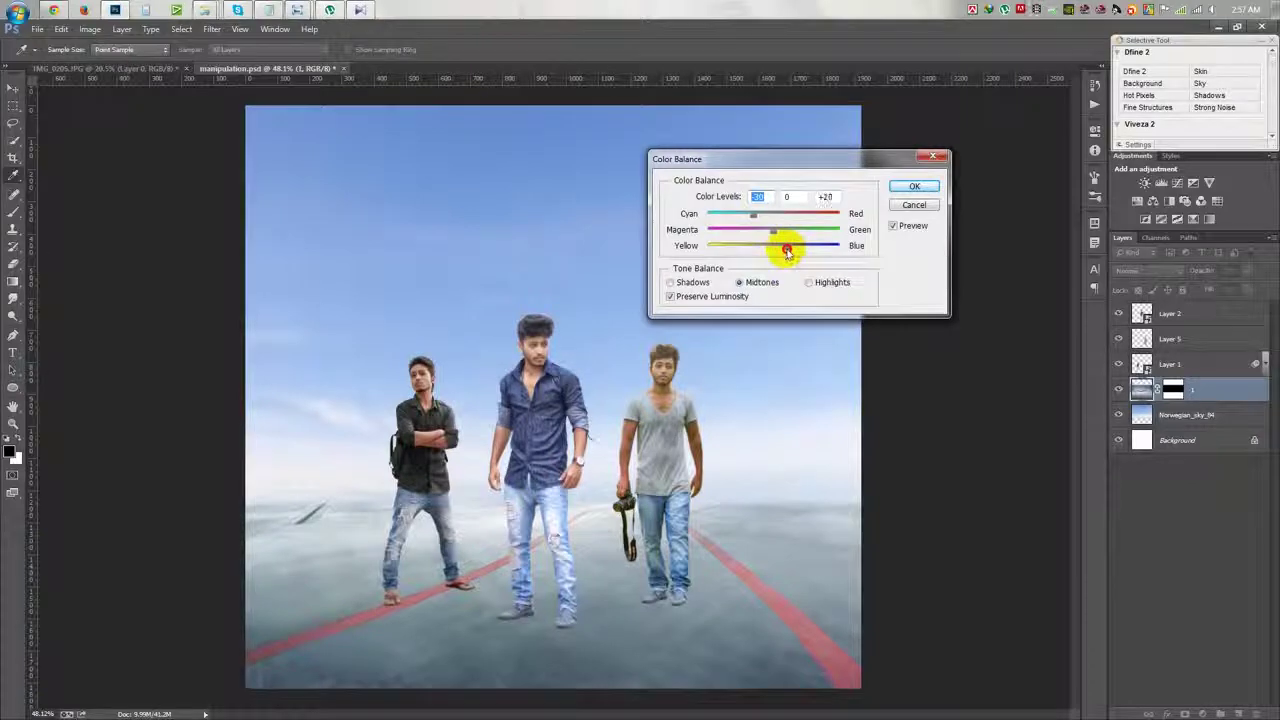
click(914, 187)
Step: Shift the Norwegian_sky_84 layer's Color Balance midtones toward cyan
click(1187, 414)
click(90, 28)
click(285, 150)
drag(773, 217, 745, 219)
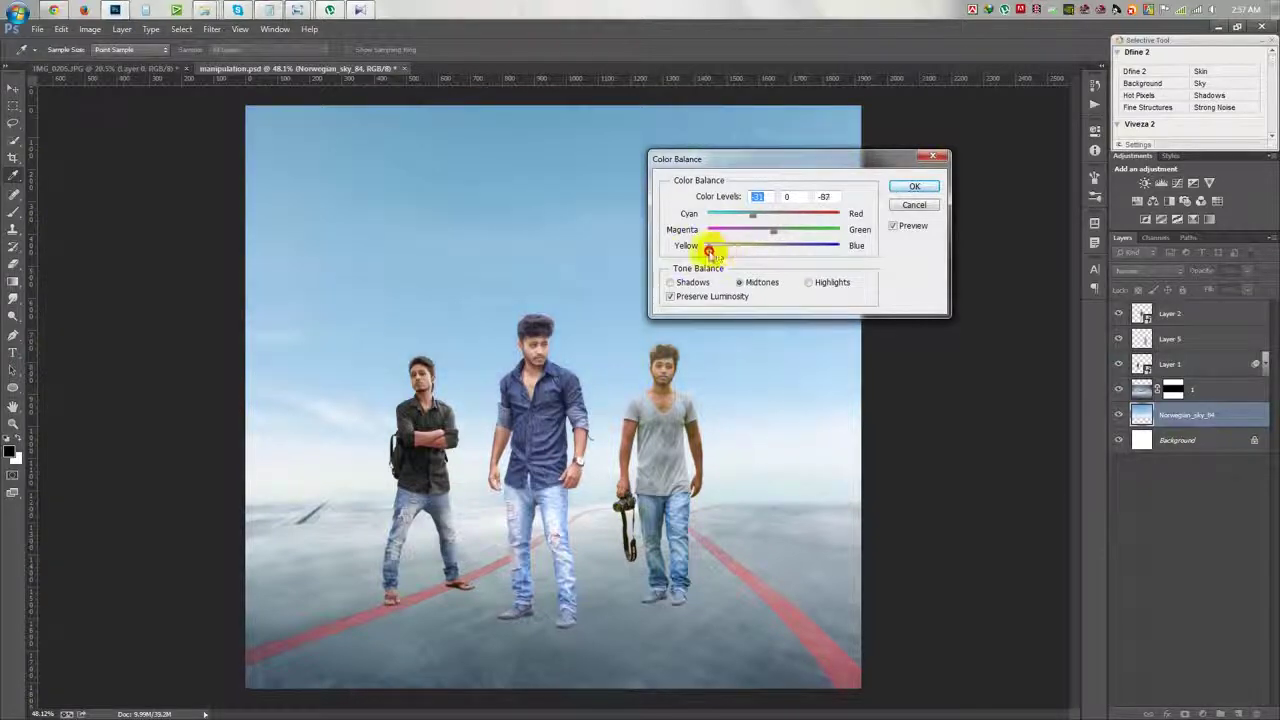
click(912, 187)
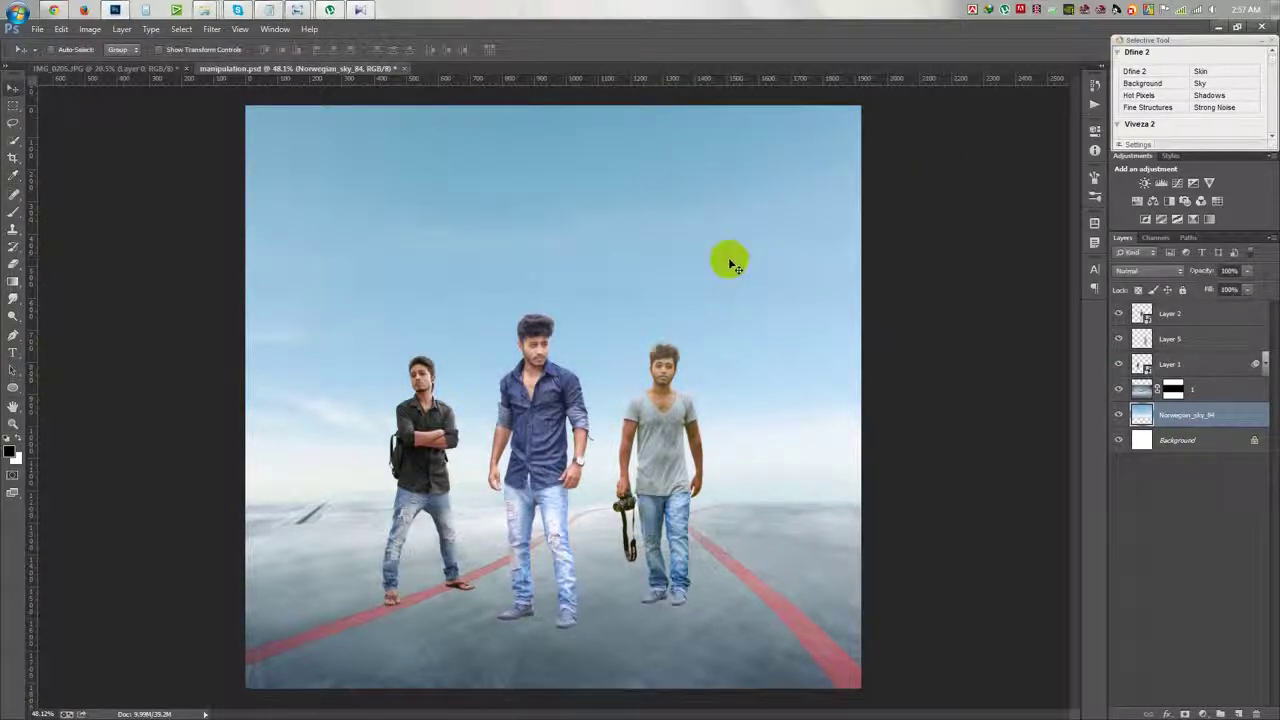
Step: Scale the grey-shirt man's layer down slightly
click(1190, 339)
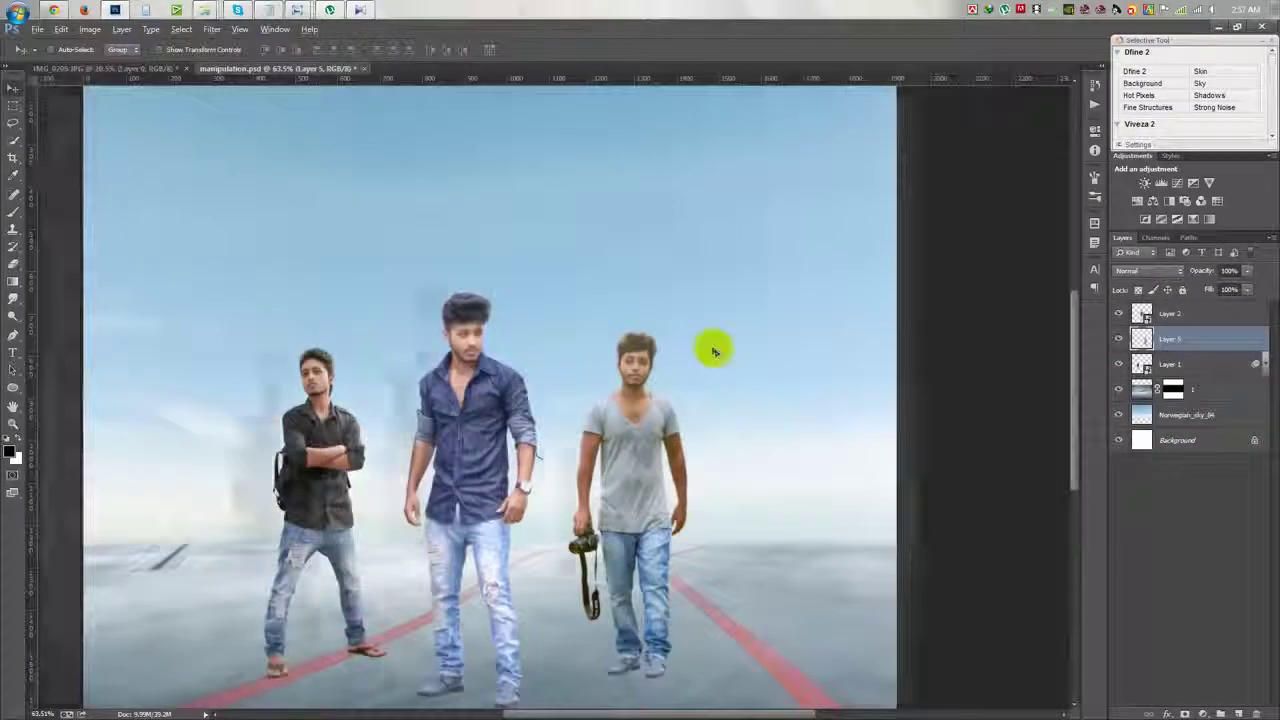
scroll(600, 347, up, 4)
ctrl+click(1141, 338)
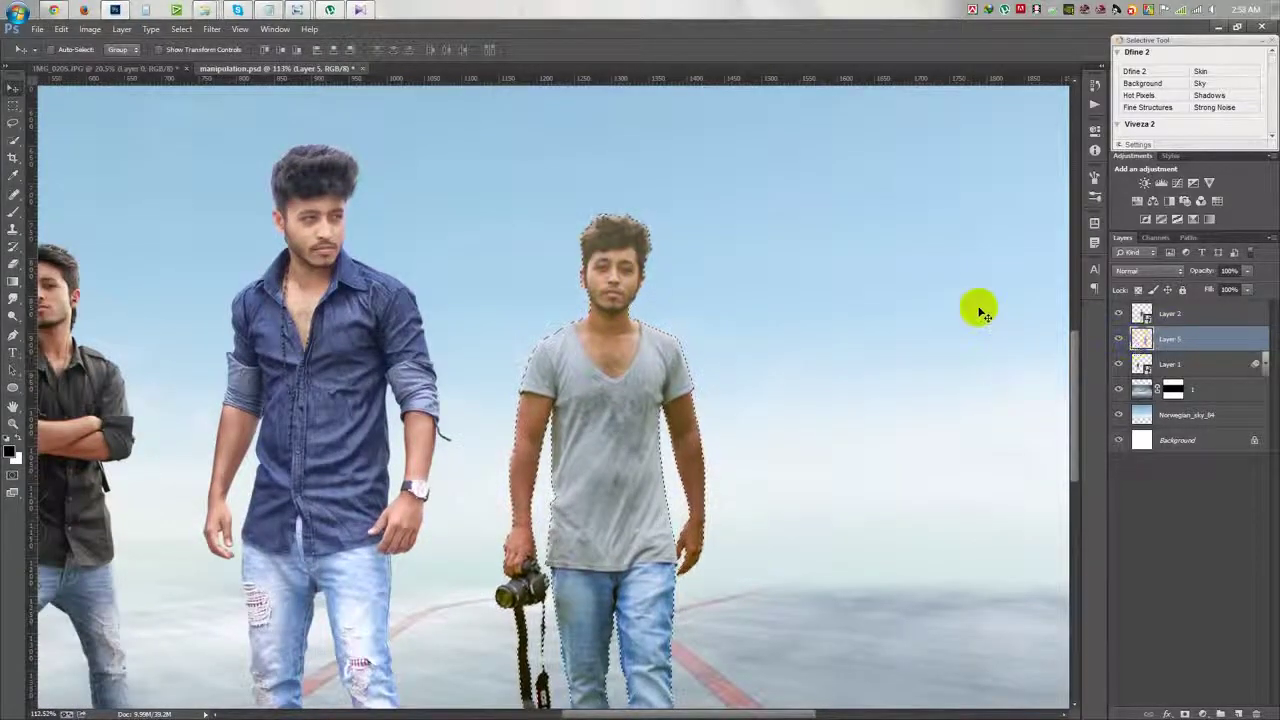
scroll(700, 285, down, 4)
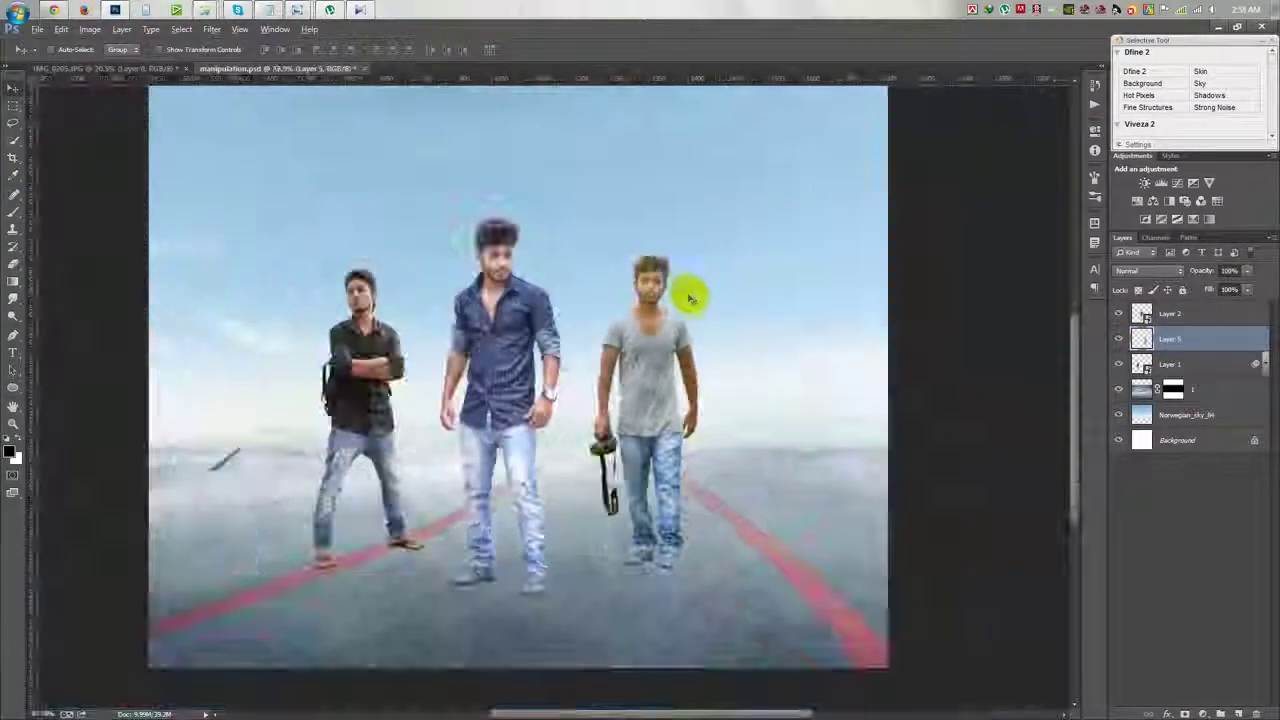
key(ctrl+t)
drag(684, 253, 688, 283)
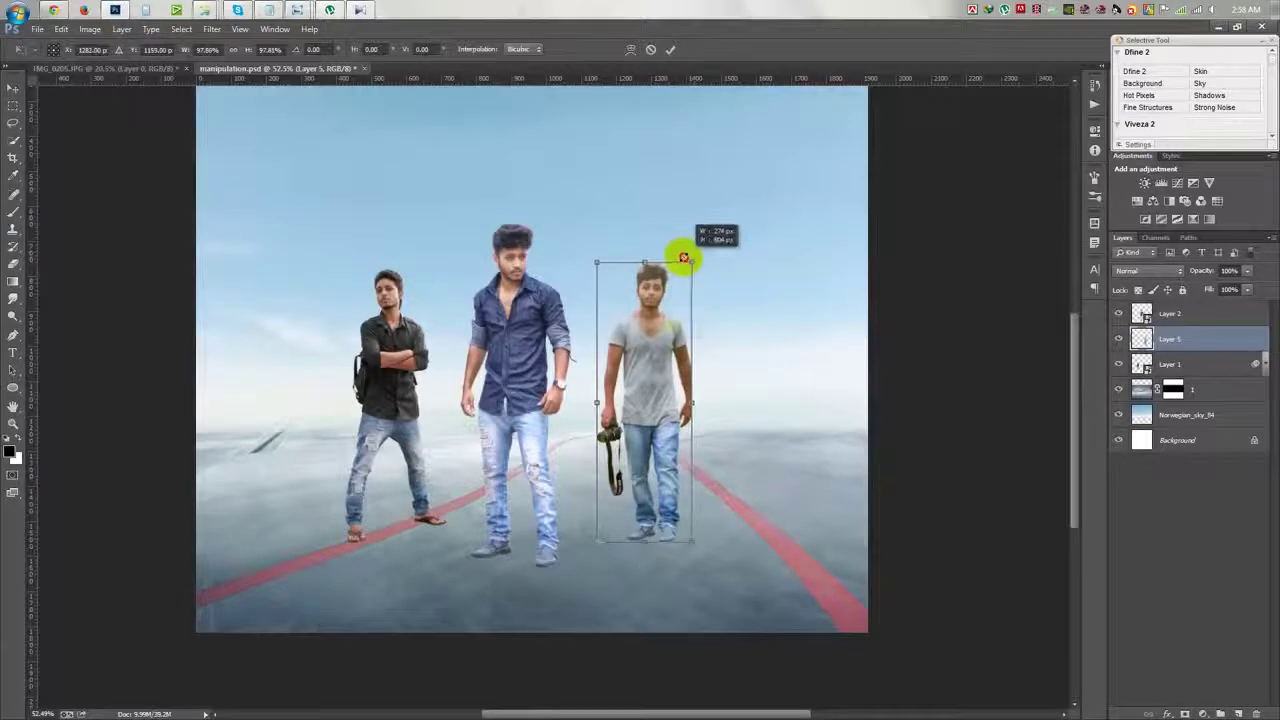
drag(685, 258, 665, 303)
key(Return)
Step: Rasterize the black-shirt man's layer, nudge him right and the grey-shirt man left
click(1170, 364)
drag(528, 356, 550, 356)
right_click(1170, 364)
click(1108, 371)
key(ctrl+t)
drag(460, 266, 443, 300)
key(Return)
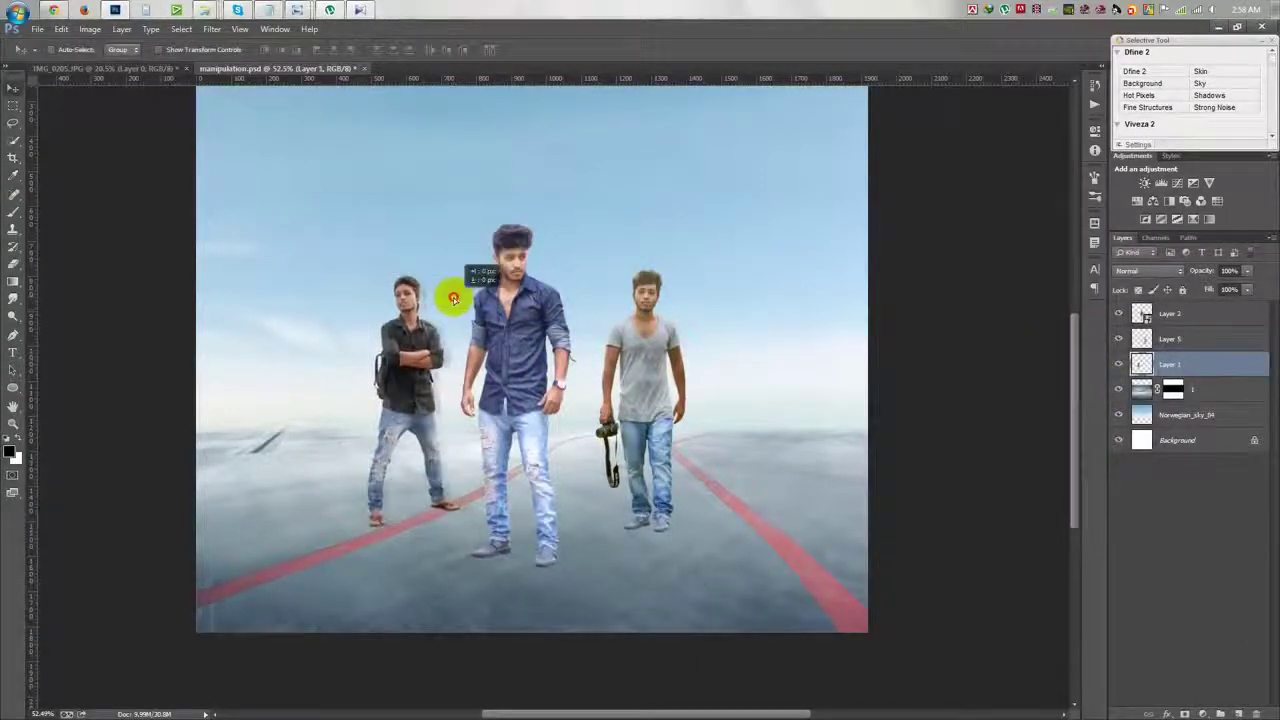
key(ctrl+z)
drag(451, 316, 442, 319)
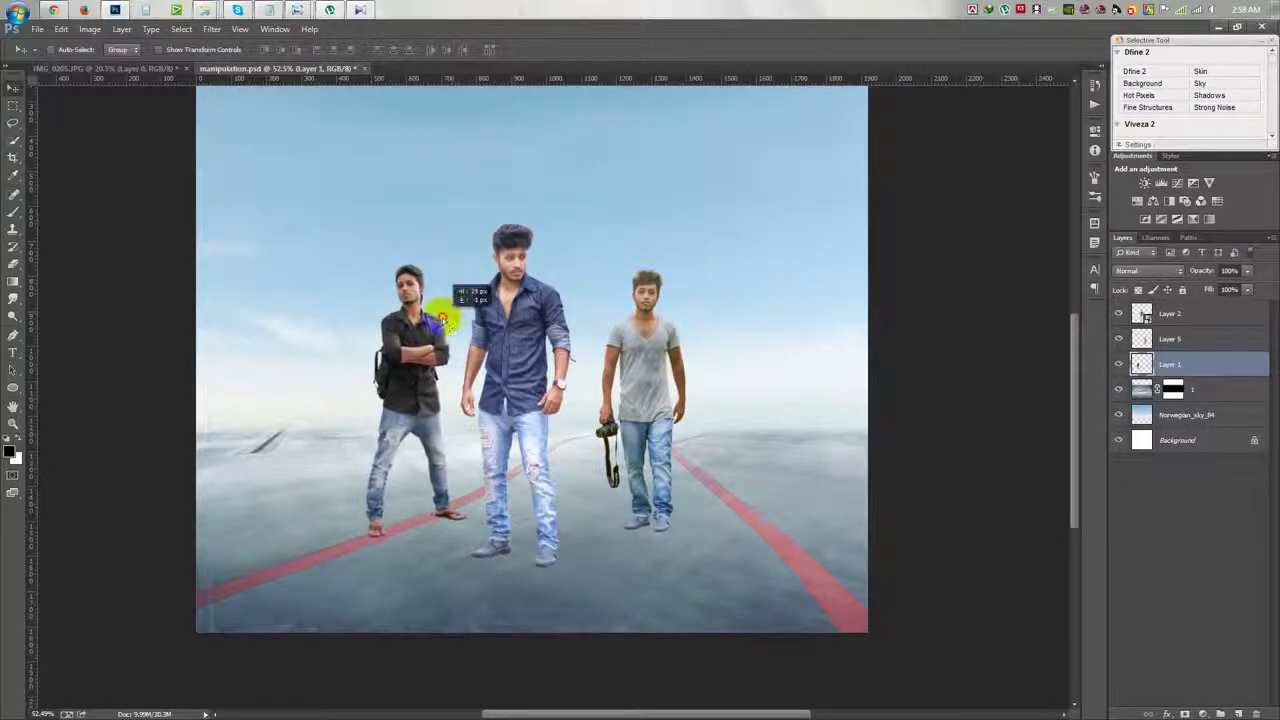
drag(757, 366, 749, 366)
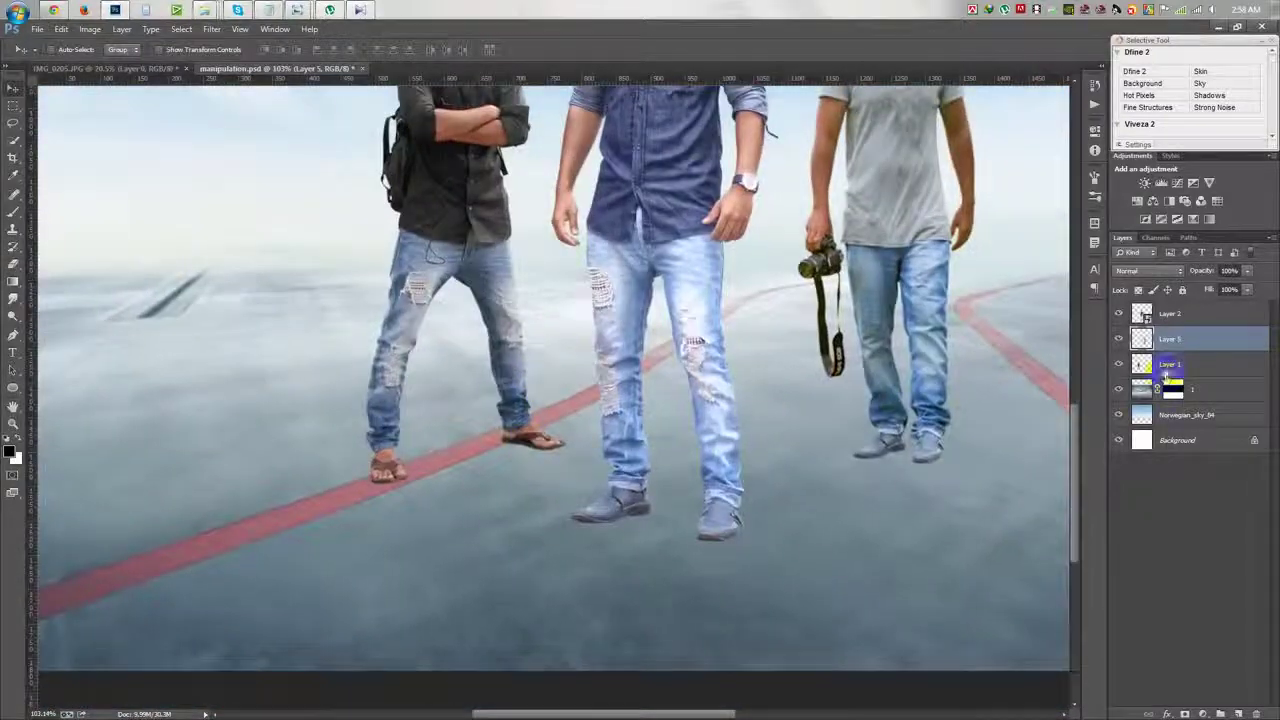
click(1168, 365)
Step: Duplicate Layer 1, flip it vertically, skew it under the man's feet, and place it below Layer 1
key(ctrl+j)
key(ctrl+t)
right_click(426, 286)
click(470, 500)
drag(505, 185, 515, 515)
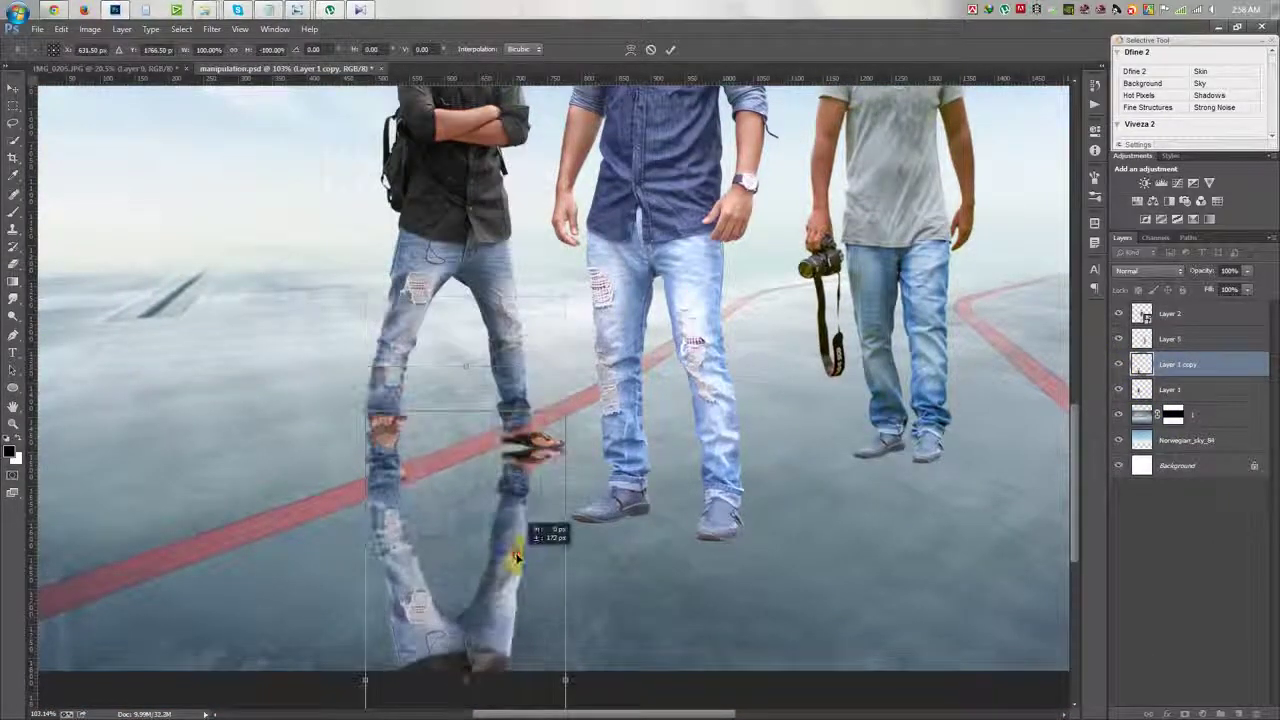
drag(365, 680, 380, 452)
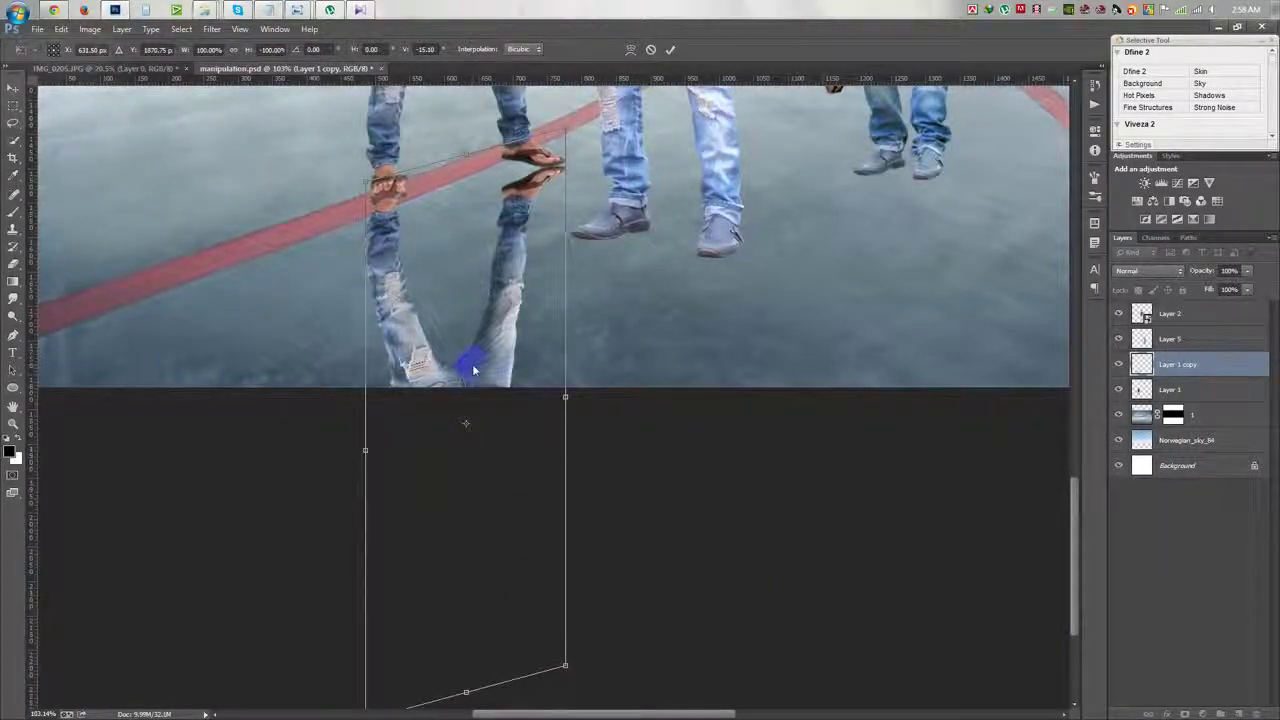
key(Return)
drag(1165, 366, 1165, 396)
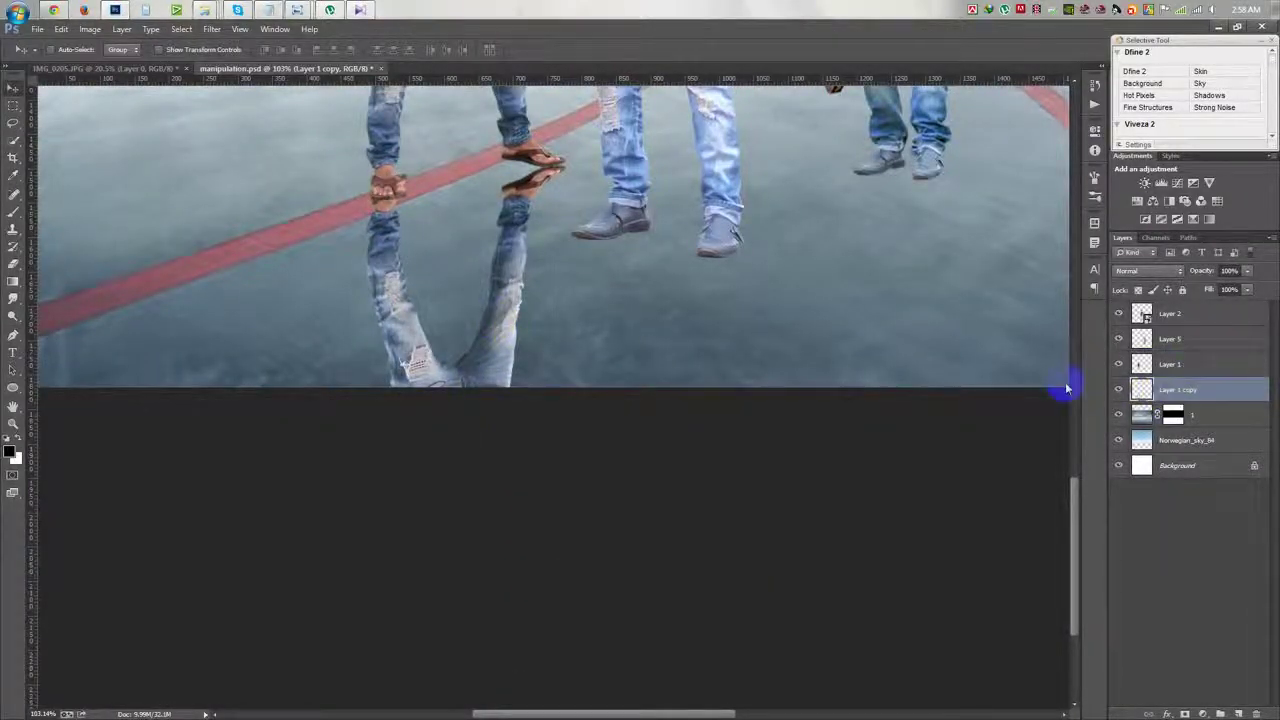
scroll(515, 190, up, 3)
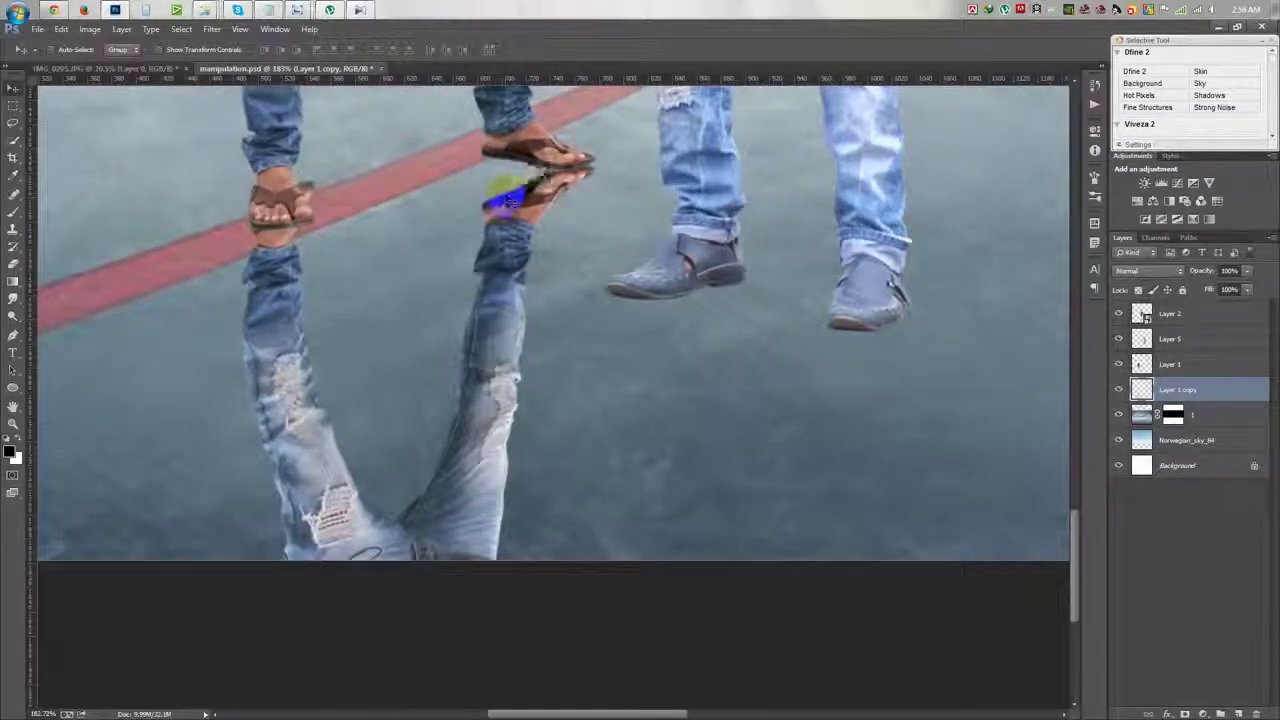
Step: Puppet-warp the reflection, pinning and bending the reflected feet toward the real sandals
click(61, 29)
click(80, 254)
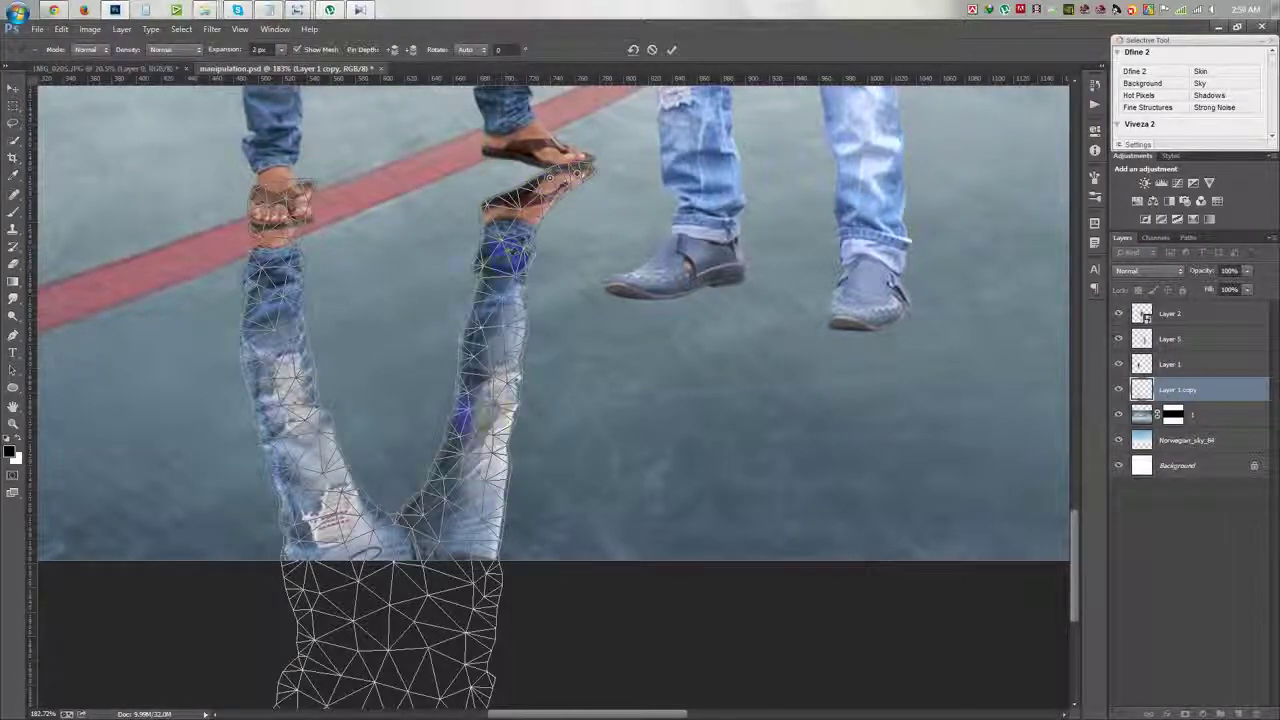
click(515, 327)
drag(490, 205, 478, 160)
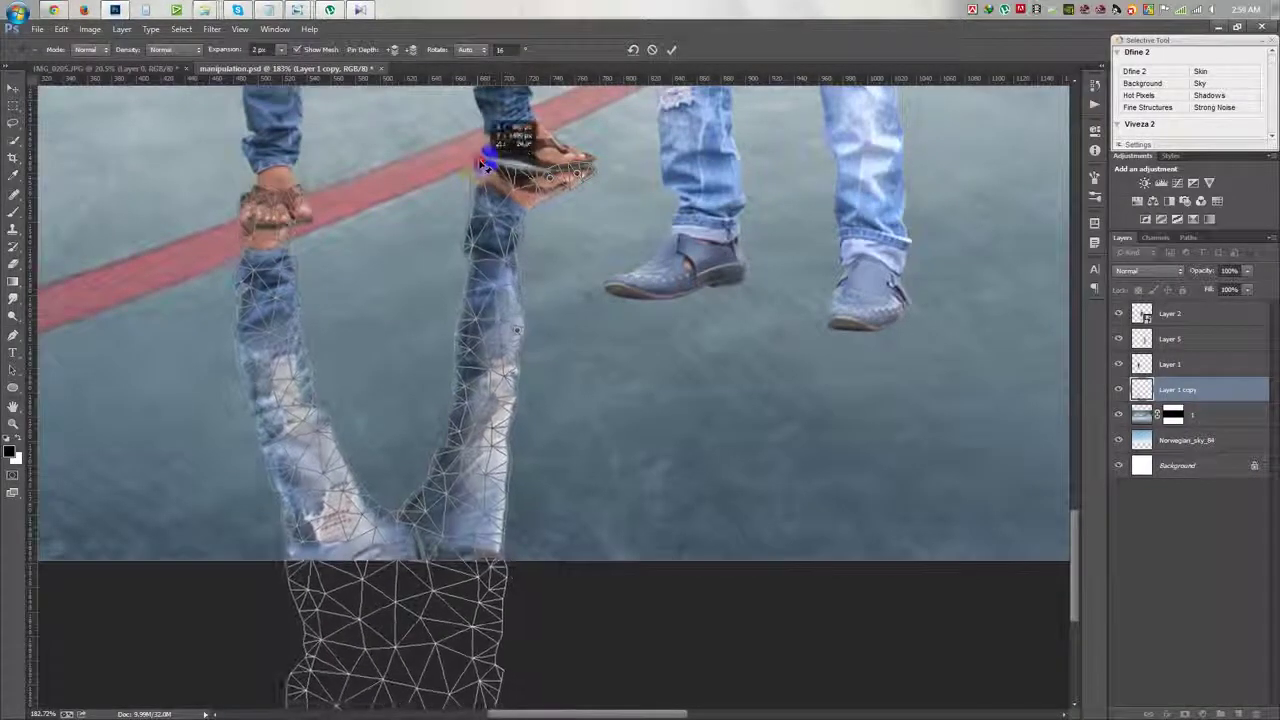
click(290, 195)
mouse_move(290, 195)
mouse_down()
mouse_move(270, 237)
mouse_move(283, 207)
mouse_up()
click(243, 357)
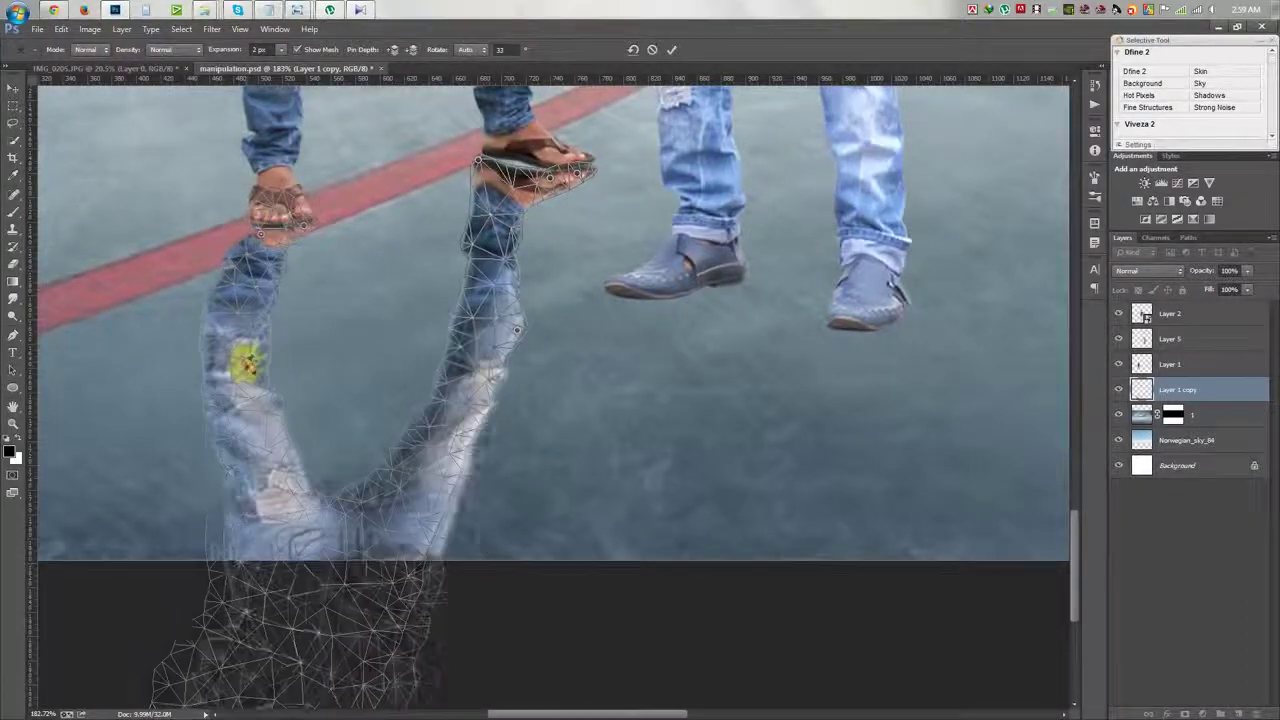
drag(243, 357, 275, 362)
Step: Reshape both reflected legs and sandals to meet the real feet, then commit the warp
mouse_move(307, 500)
mouse_down()
mouse_move(298, 452)
mouse_move(340, 540)
mouse_up()
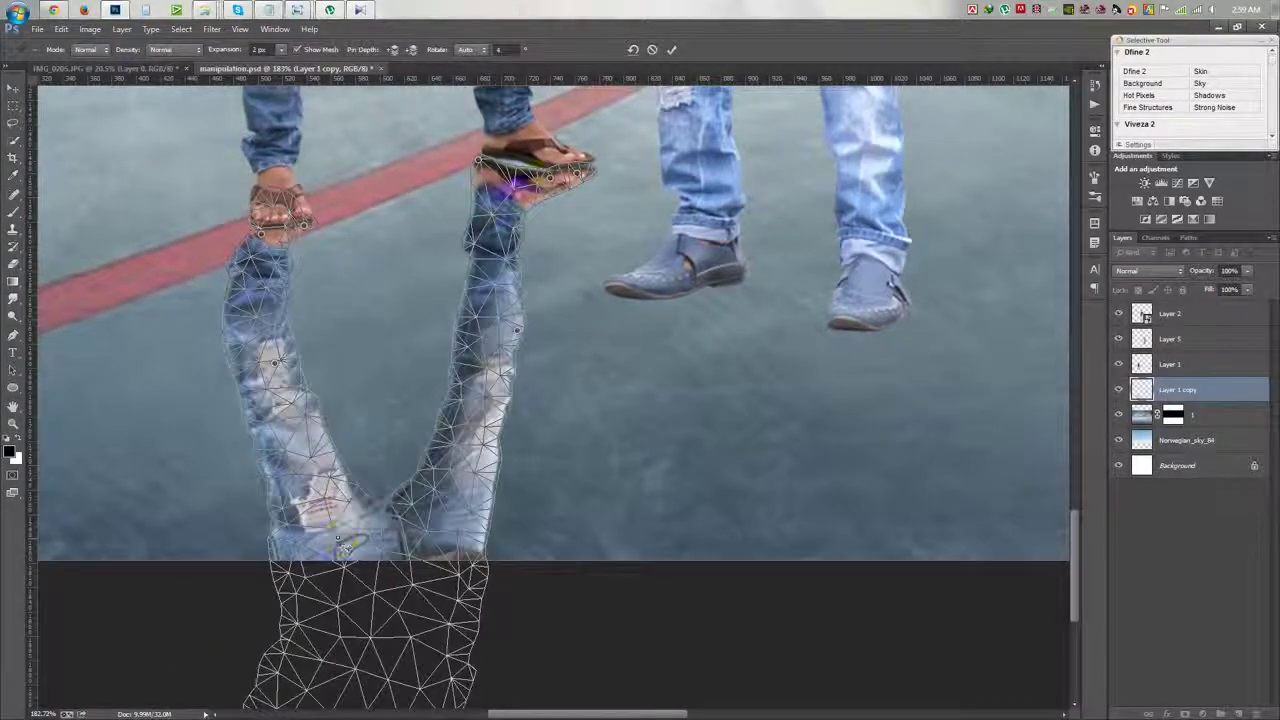
drag(514, 168, 550, 178)
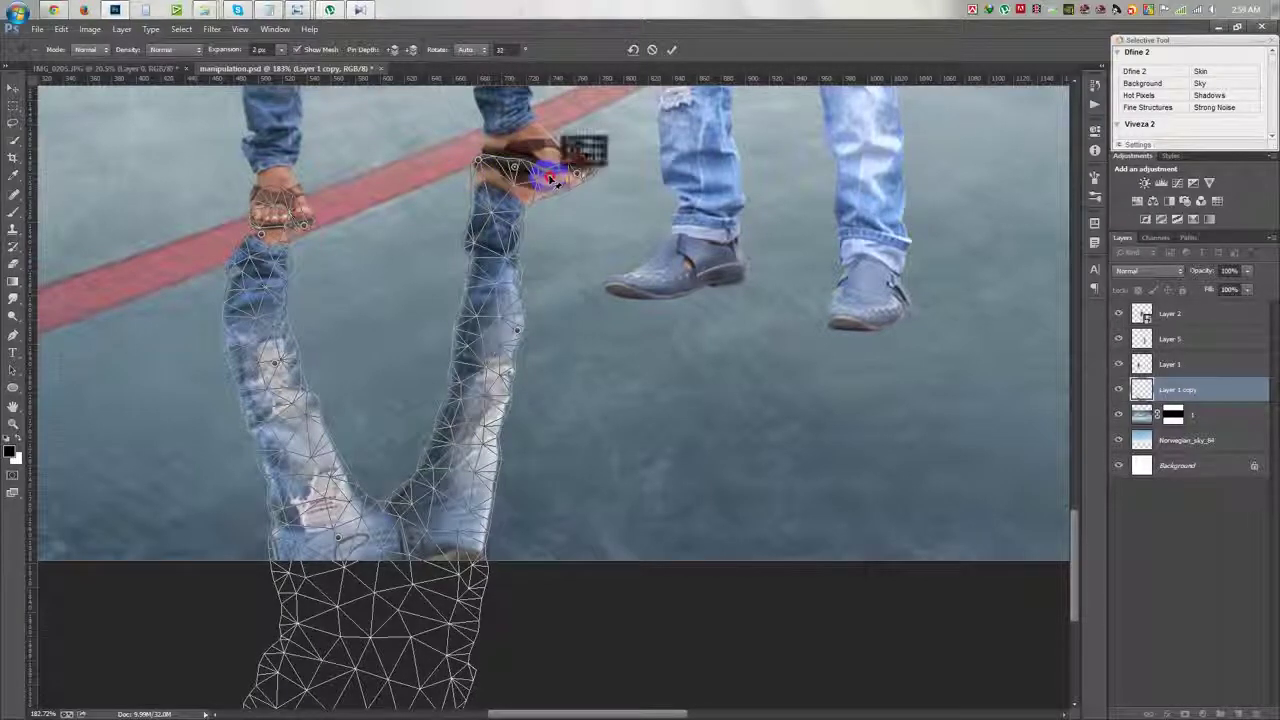
drag(448, 418, 457, 430)
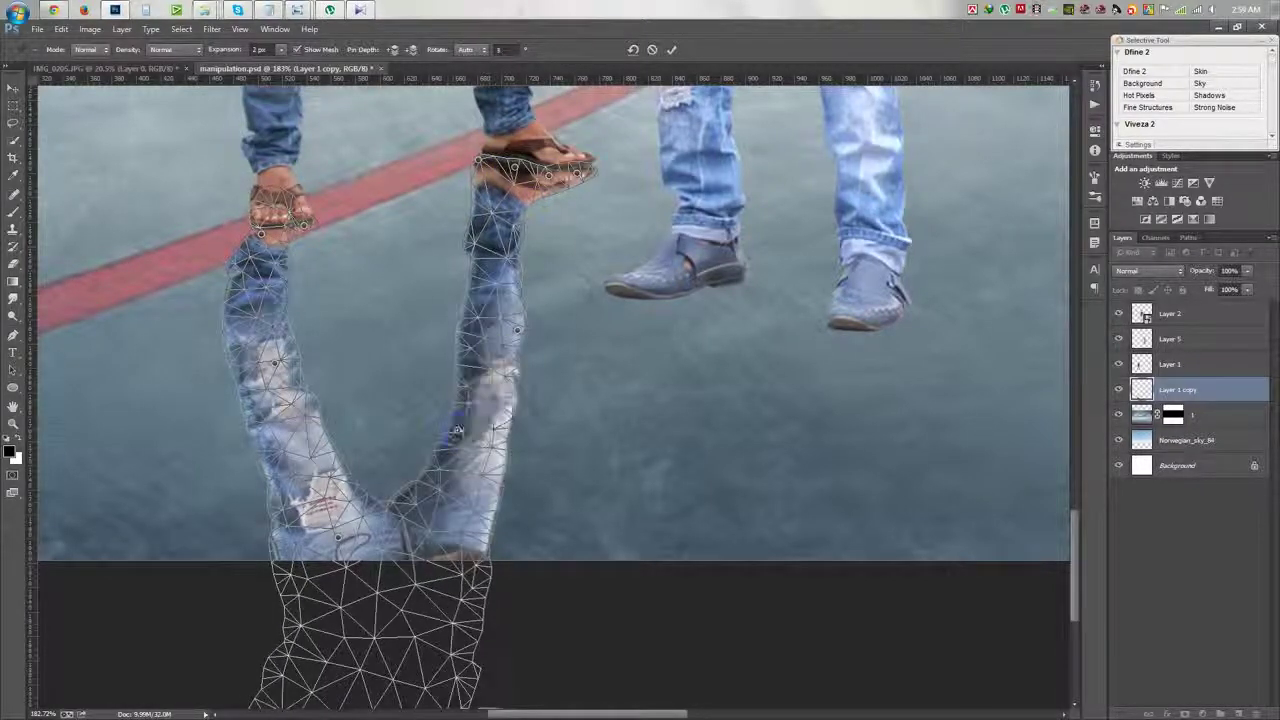
click(252, 312)
drag(277, 367, 290, 377)
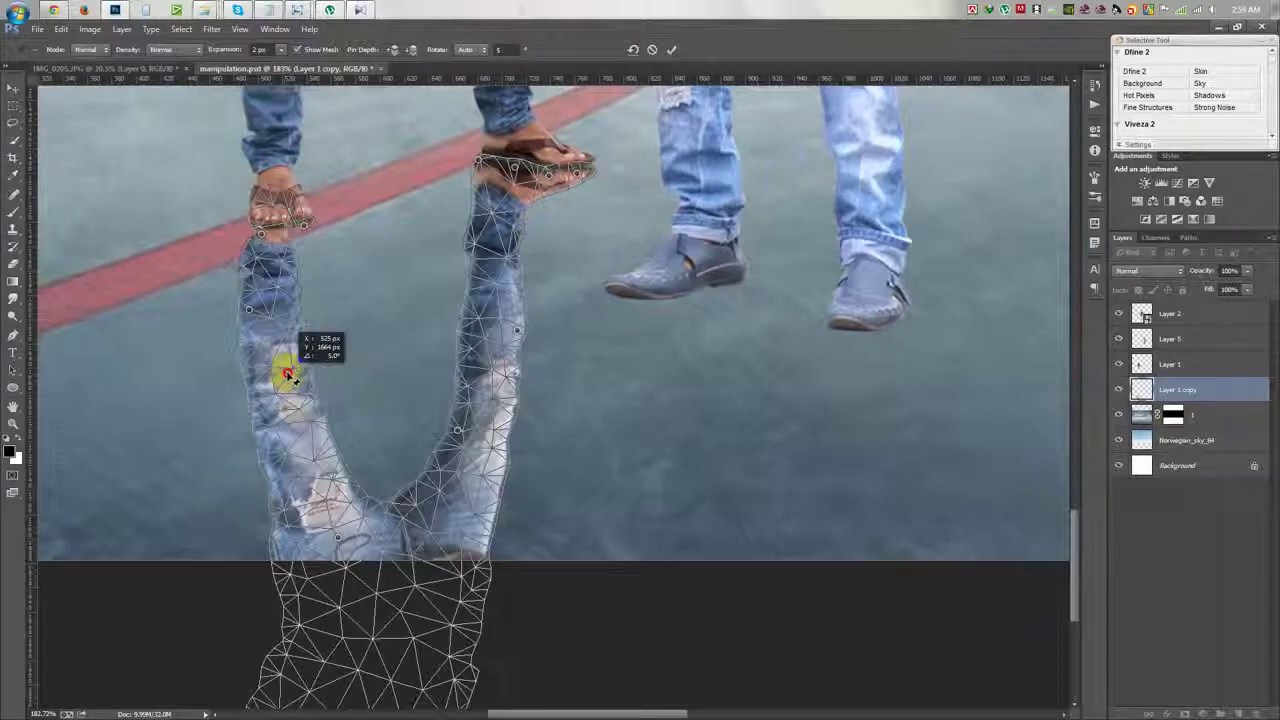
drag(277, 187, 277, 214)
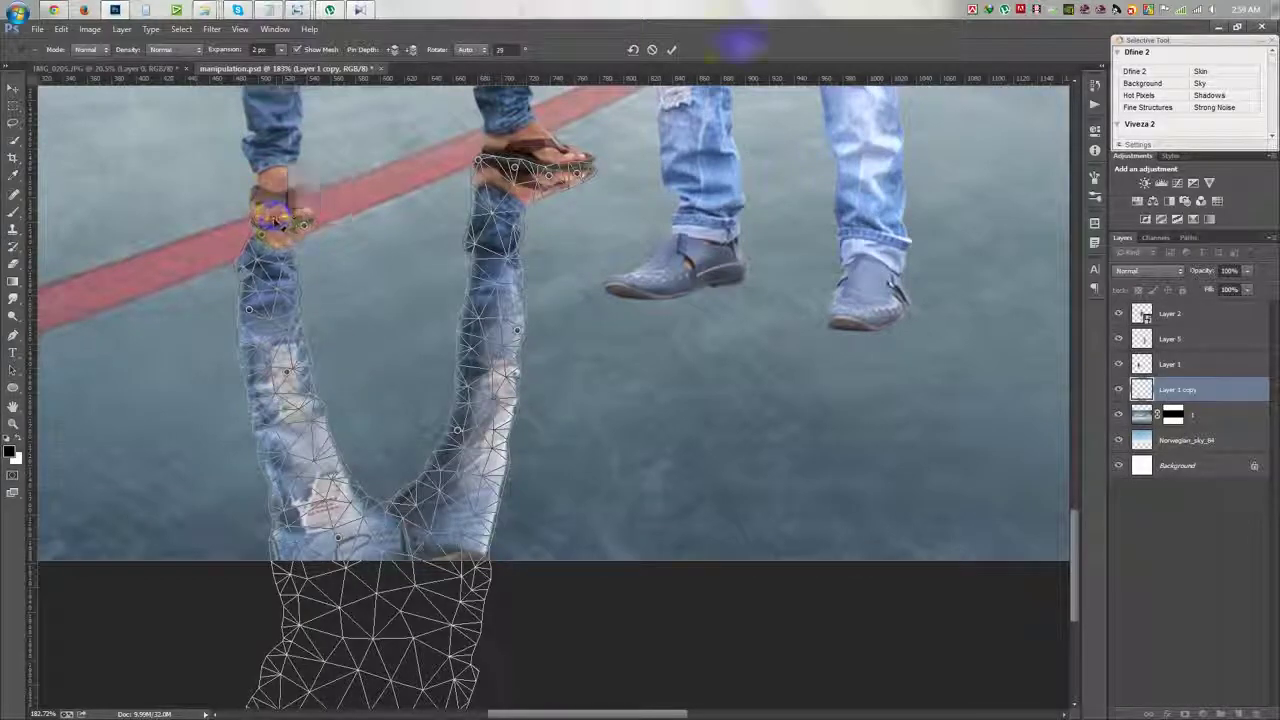
click(671, 49)
scroll(588, 185, down, 3)
scroll(570, 232, down, 3)
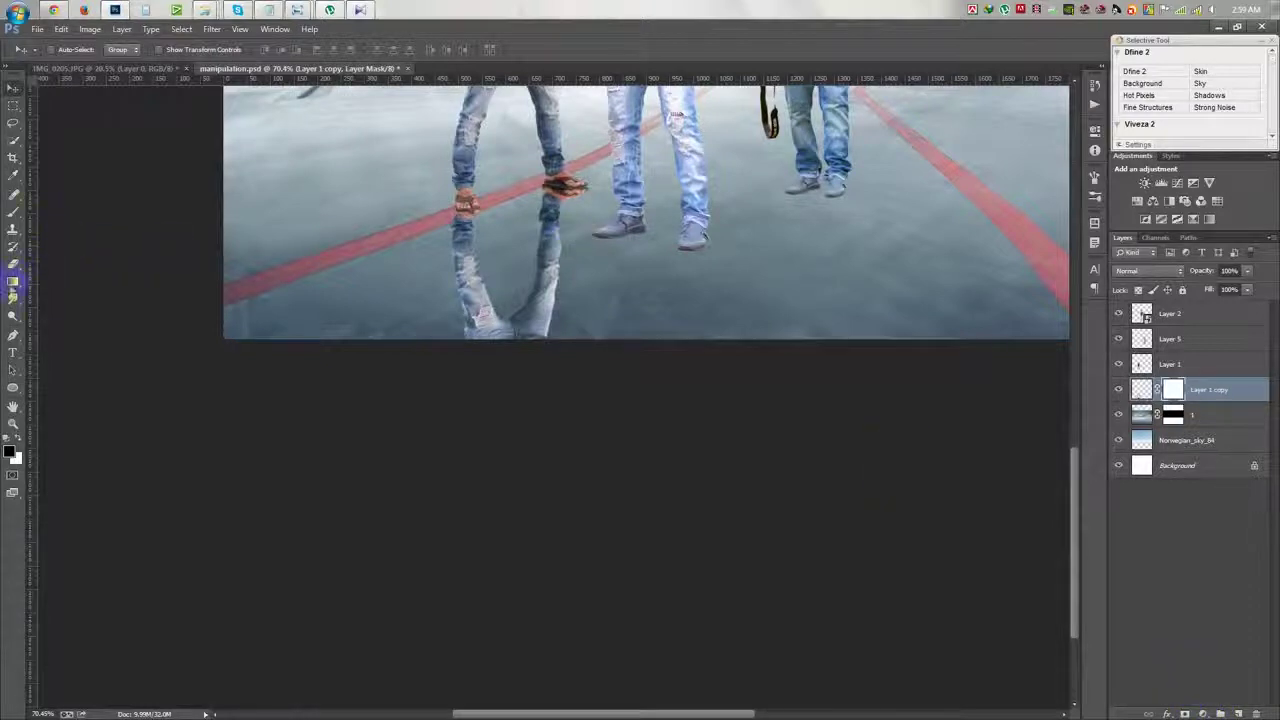
Step: Fade Layer 1 copy's mask with a black-to-white gradient and set its opacity to about 76%
key(g)
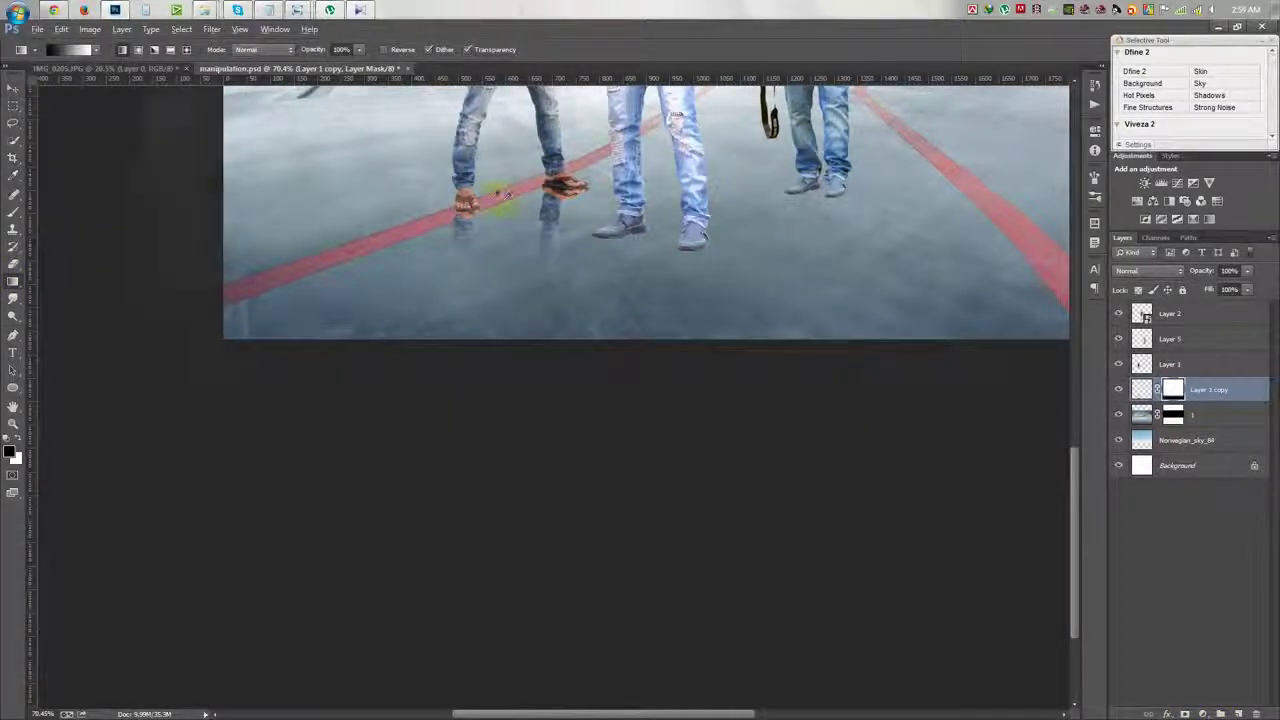
scroll(505, 195, up, 3)
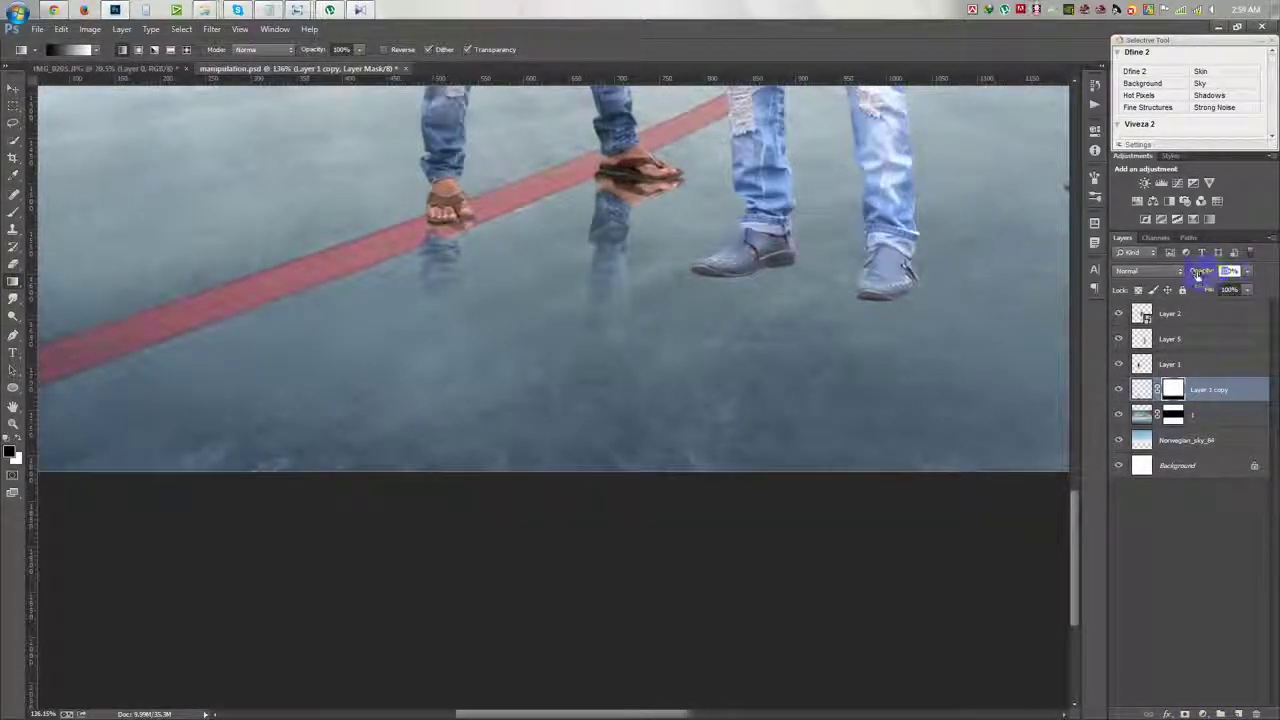
drag(1205, 273, 1240, 272)
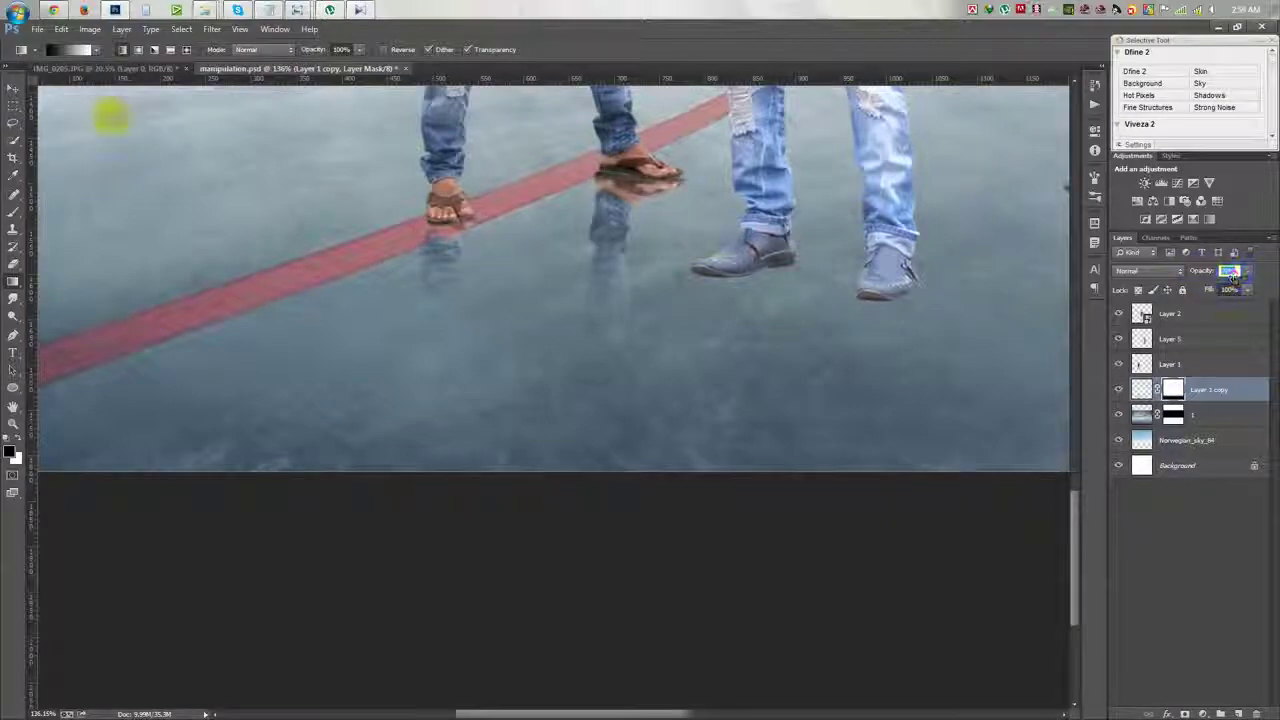
click(14, 90)
scroll(600, 334, down, 5)
scroll(640, 460, up, 6)
scroll(640, 460, up, 3)
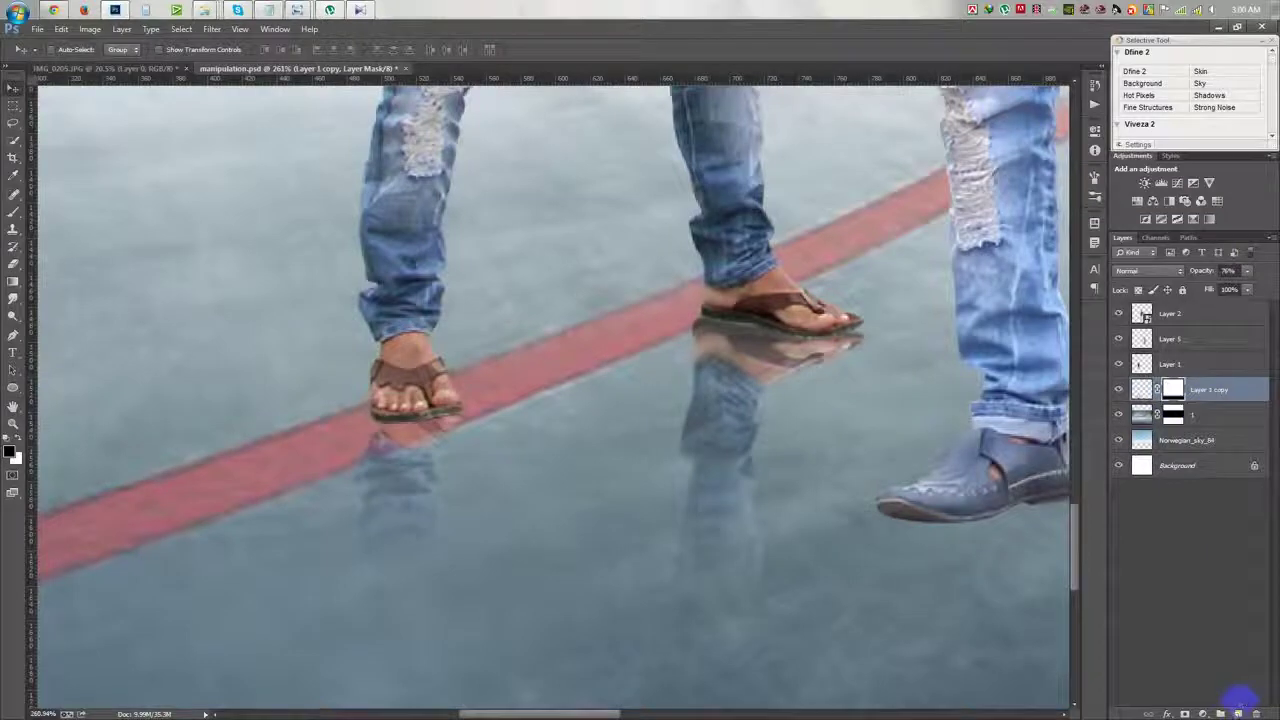
Step: Create Layer 6 and paint a soft black dab for a shadow
click(1238, 697)
key(b)
drag(172, 287, 270, 336)
key(ctrl+z)
click(228, 345)
Step: Flatten, flip and place the dab under the left man's sandal at about 80% opacity
key(ctrl+t)
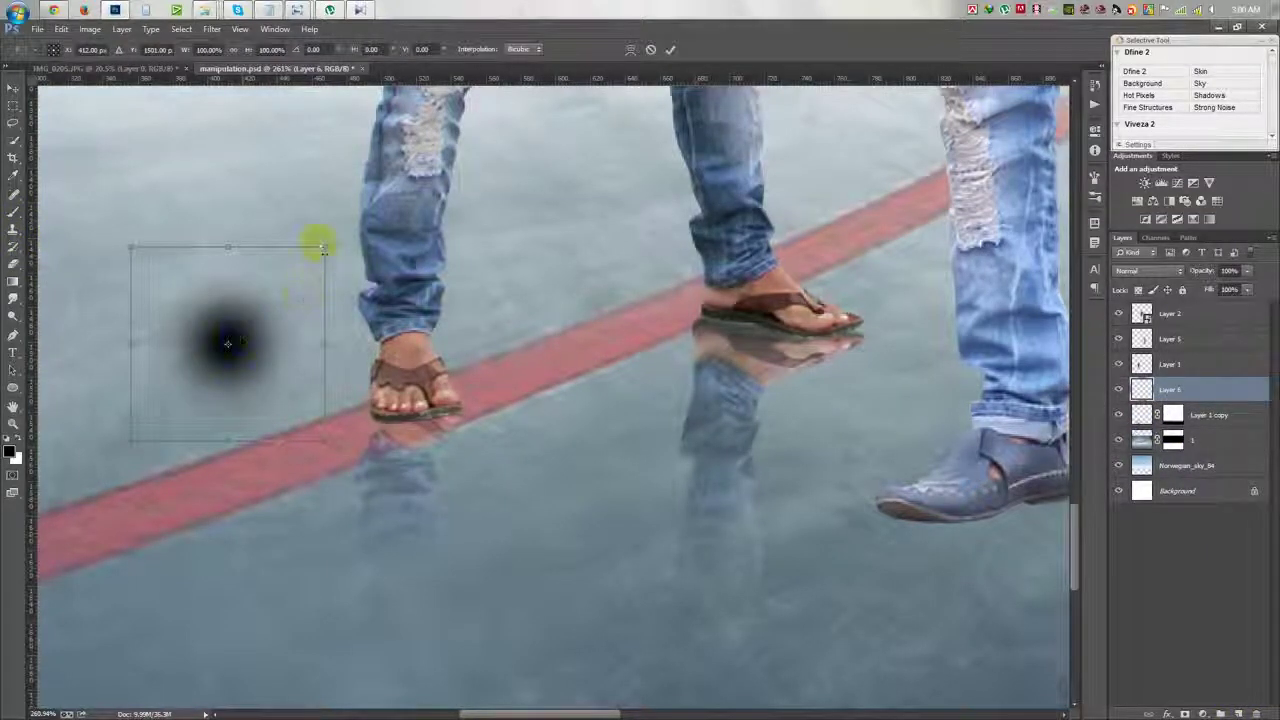
drag(130, 245, 57, 243)
drag(657, 380, 745, 418)
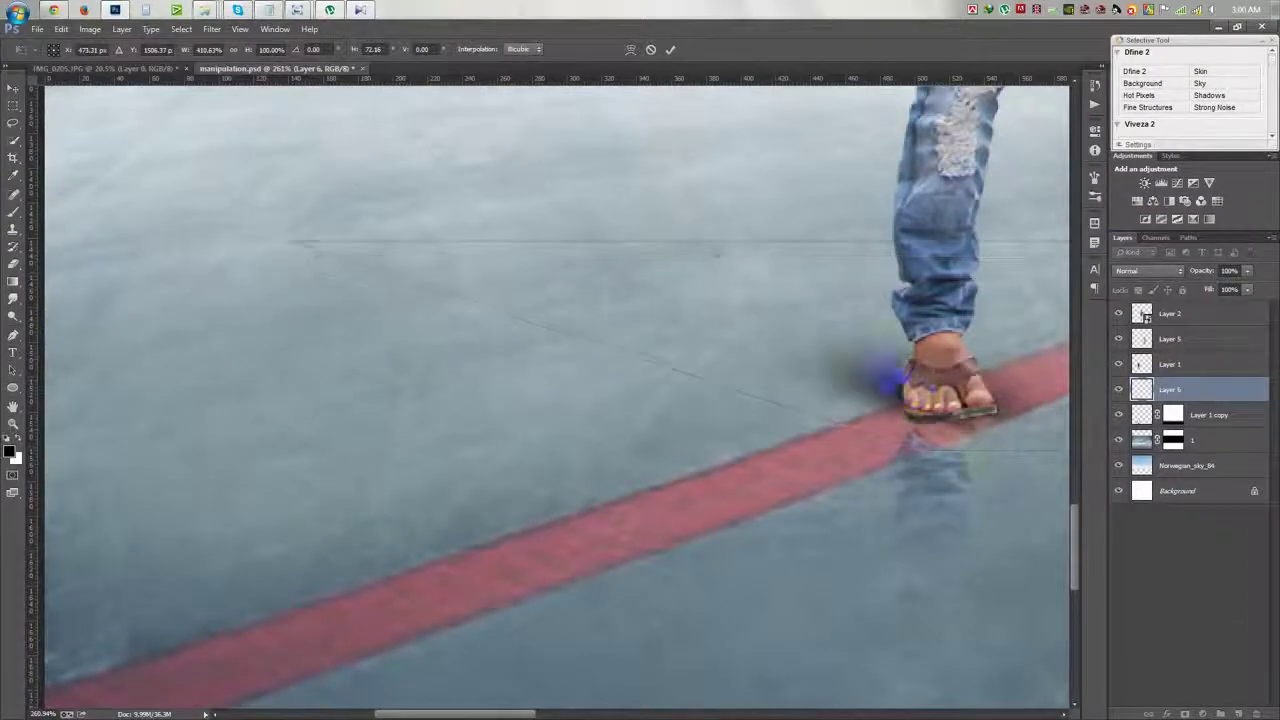
right_click(738, 410)
click(846, 609)
drag(370, 330, 895, 330)
key(Return)
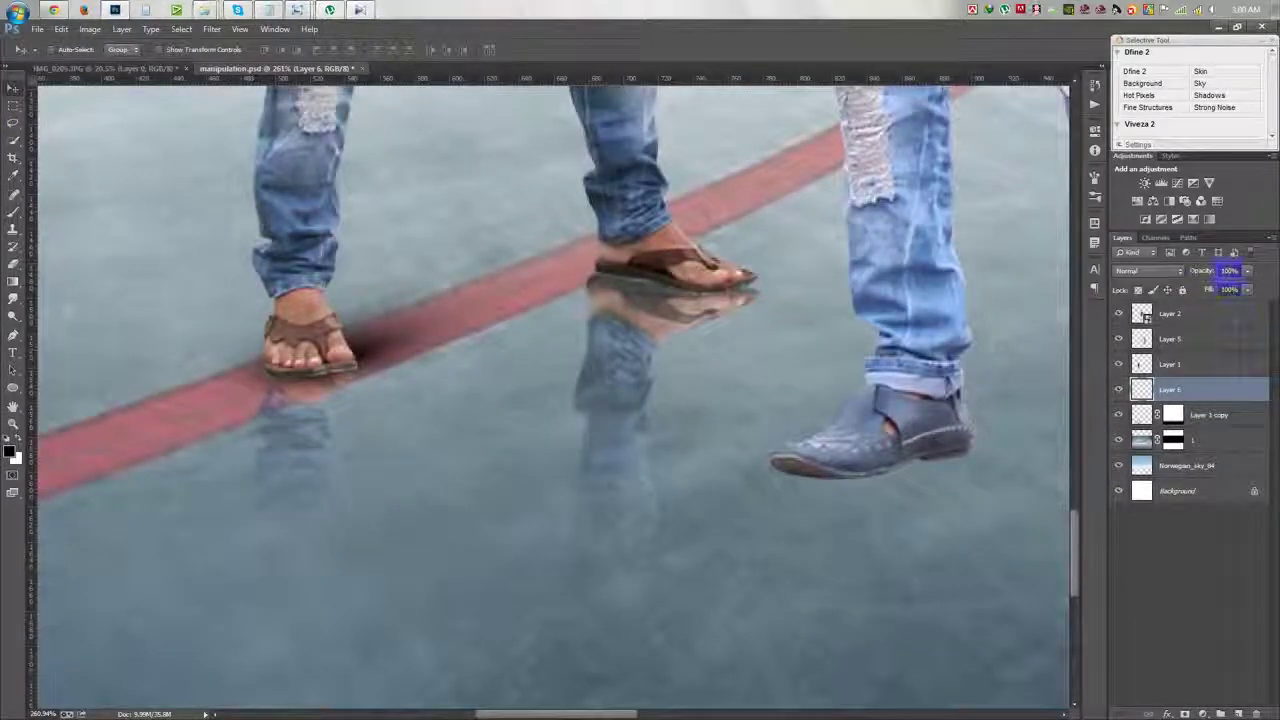
text(80)
key(Return)
drag(1193, 282, 1218, 280)
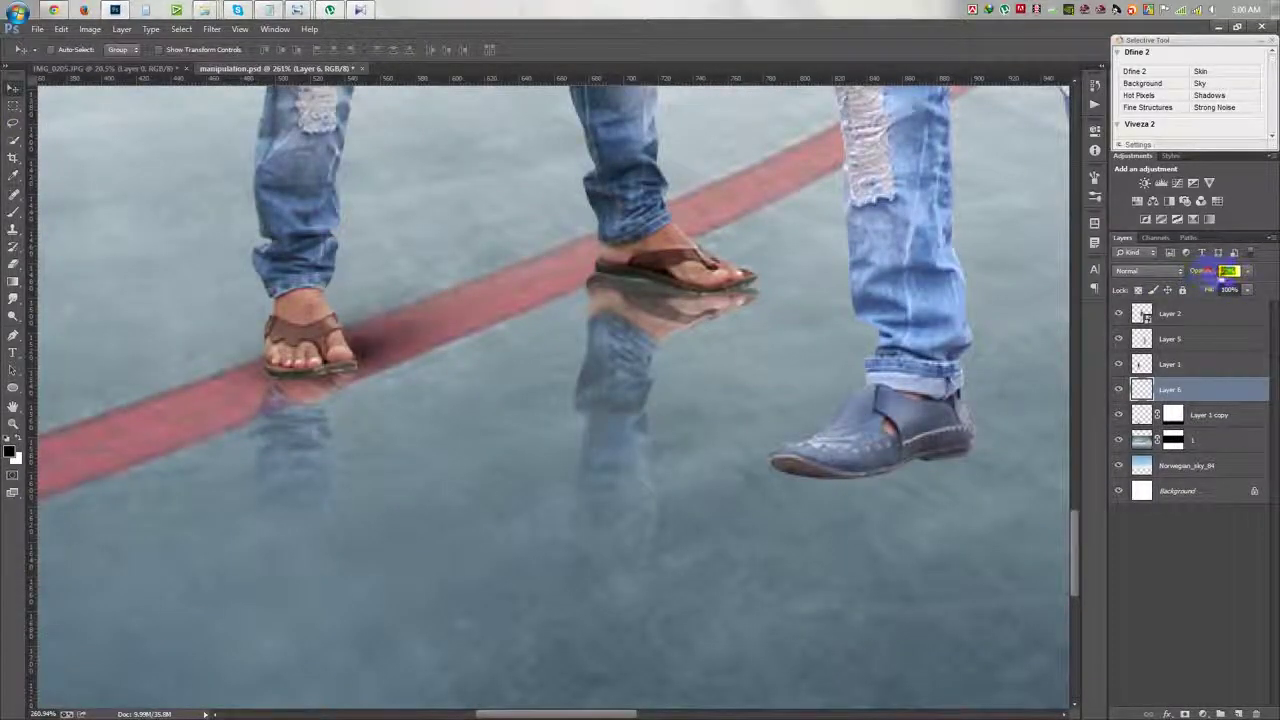
Step: Copy the shadow under the middle man's sandal, flipped vertically and rotated to fit
drag(405, 375, 598, 386)
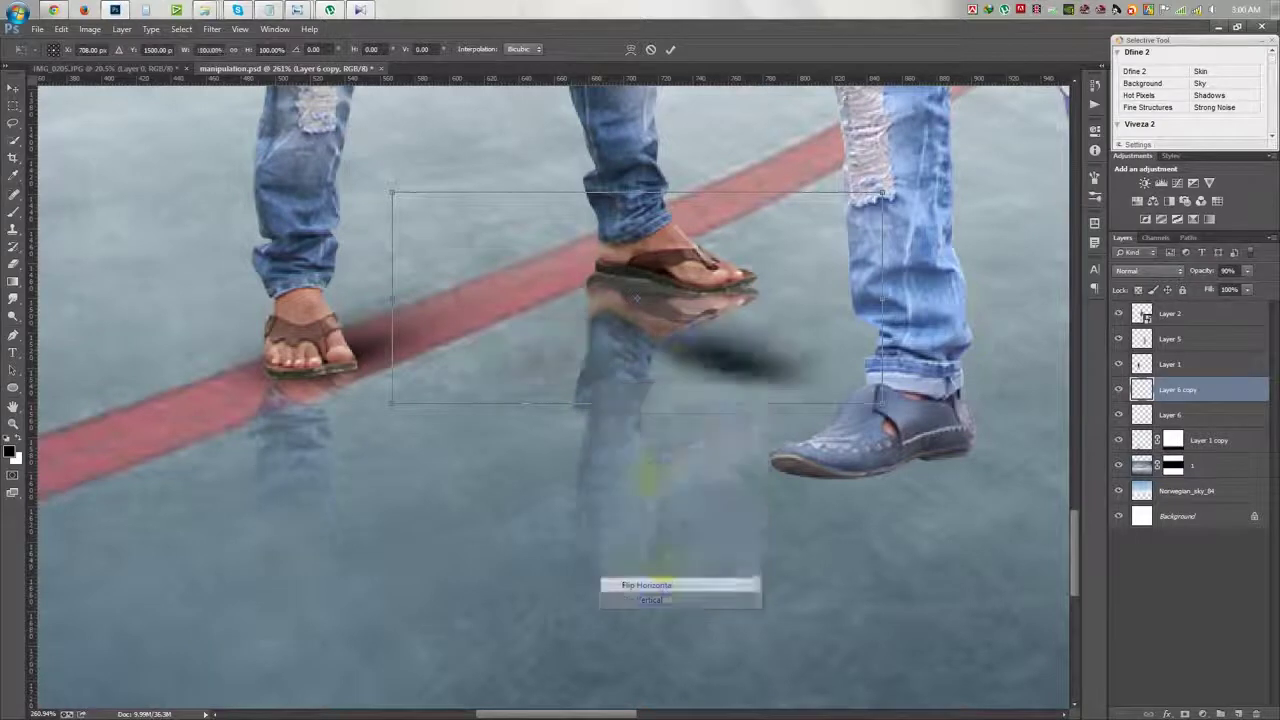
click(642, 599)
mouse_move(882, 403)
mouse_down()
mouse_move(860, 318)
mouse_move(806, 288)
mouse_up()
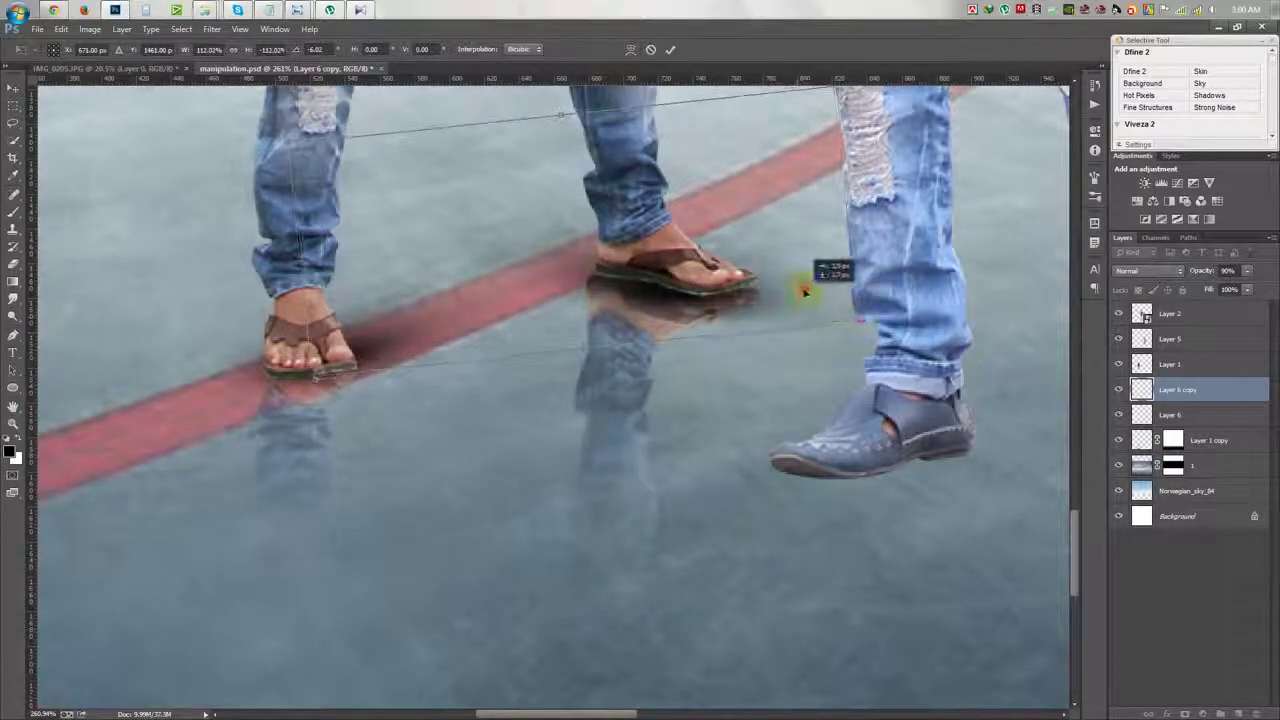
key(Return)
key(ctrl+t)
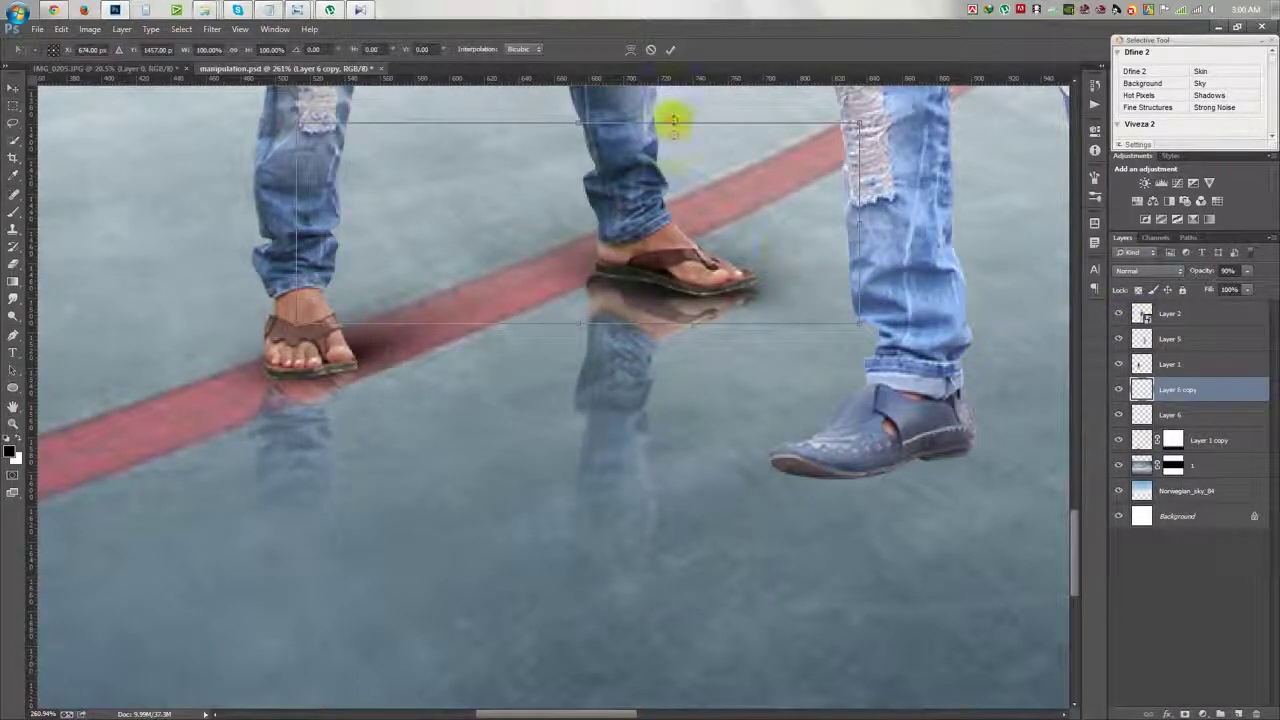
mouse_move(757, 234)
mouse_down()
mouse_move(818, 388)
mouse_move(729, 266)
mouse_up()
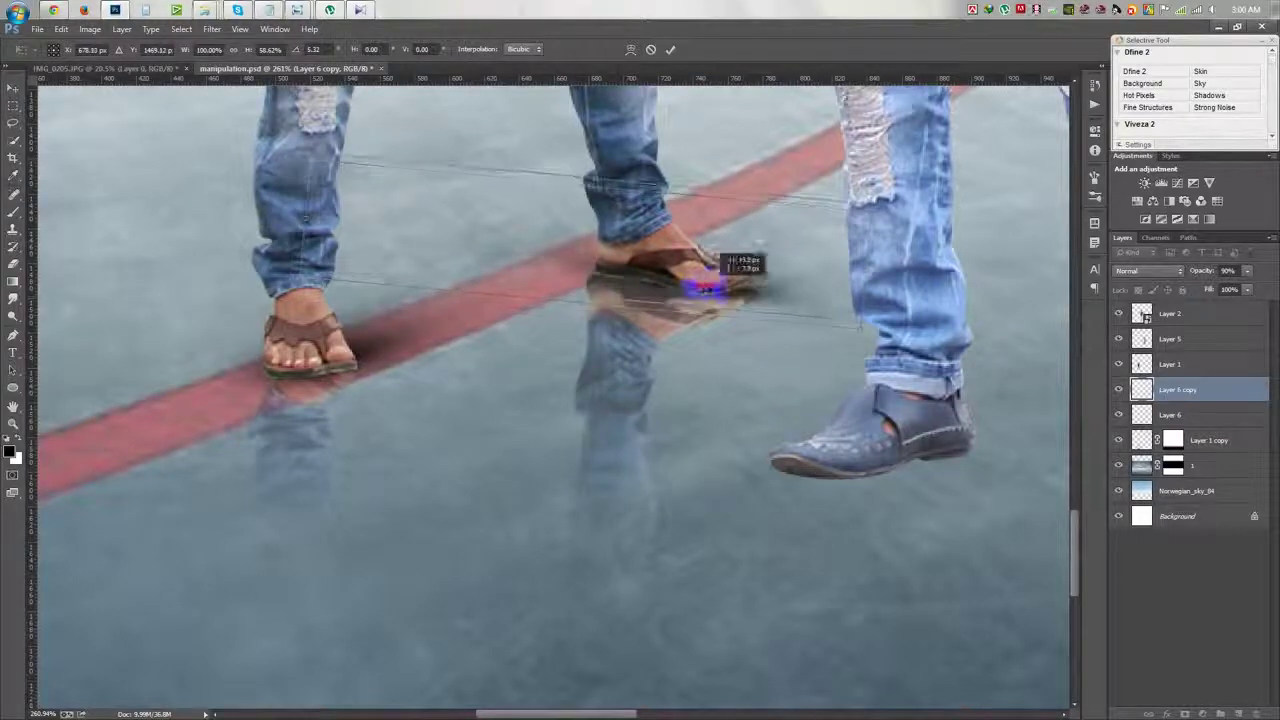
key(Return)
click(1206, 282)
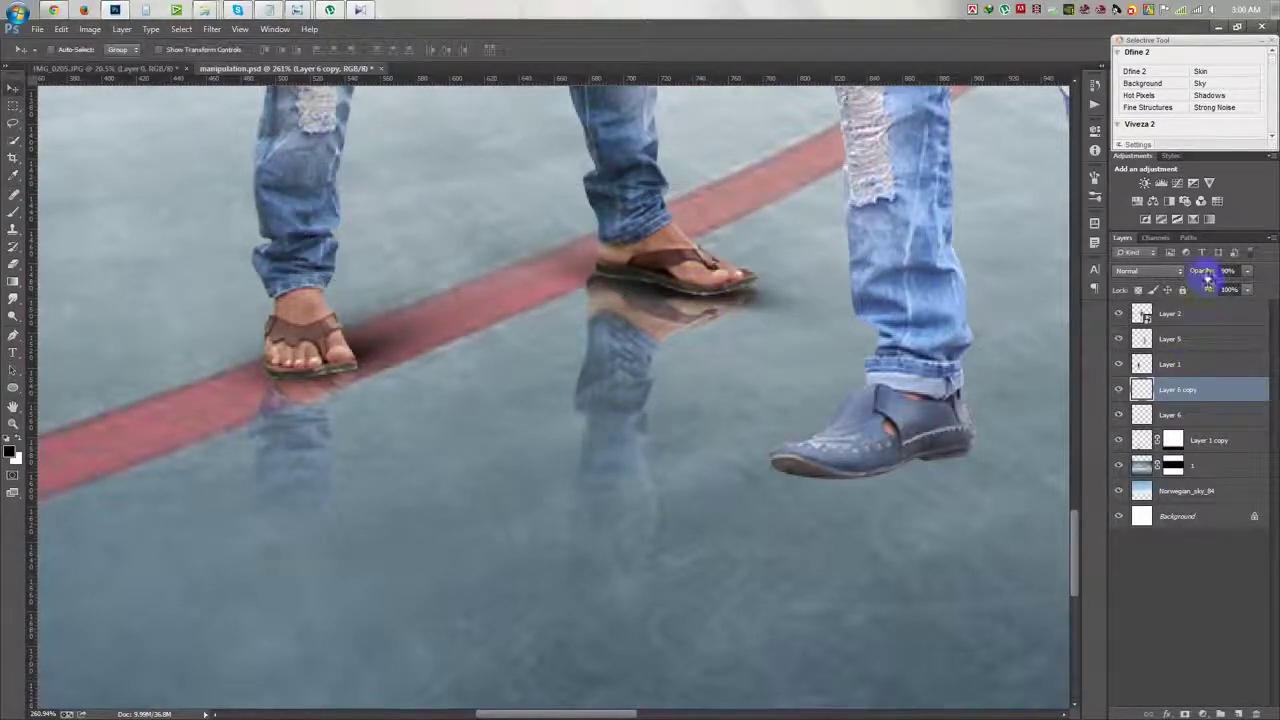
scroll(860, 340, down, 5)
click(1170, 414)
Step: Lower the opacity of the Layer 6 and Layer 6 copy shadows
click(1206, 282)
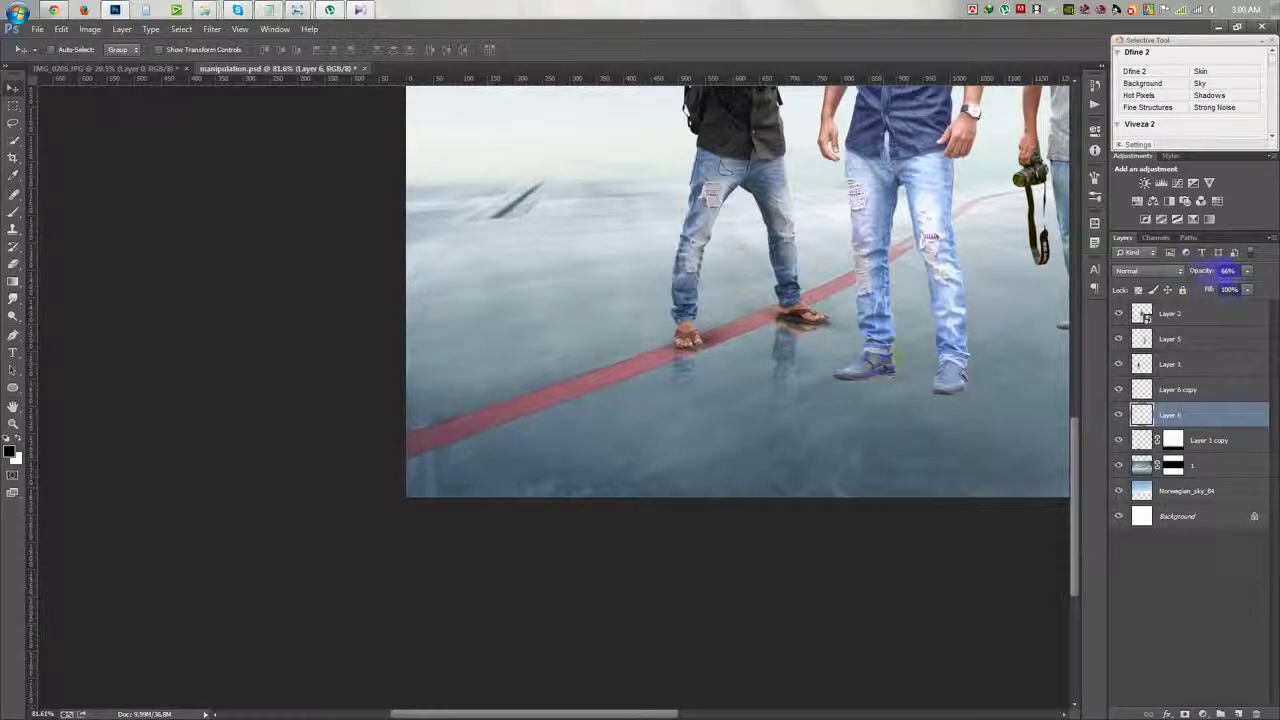
click(1206, 392)
click(1203, 274)
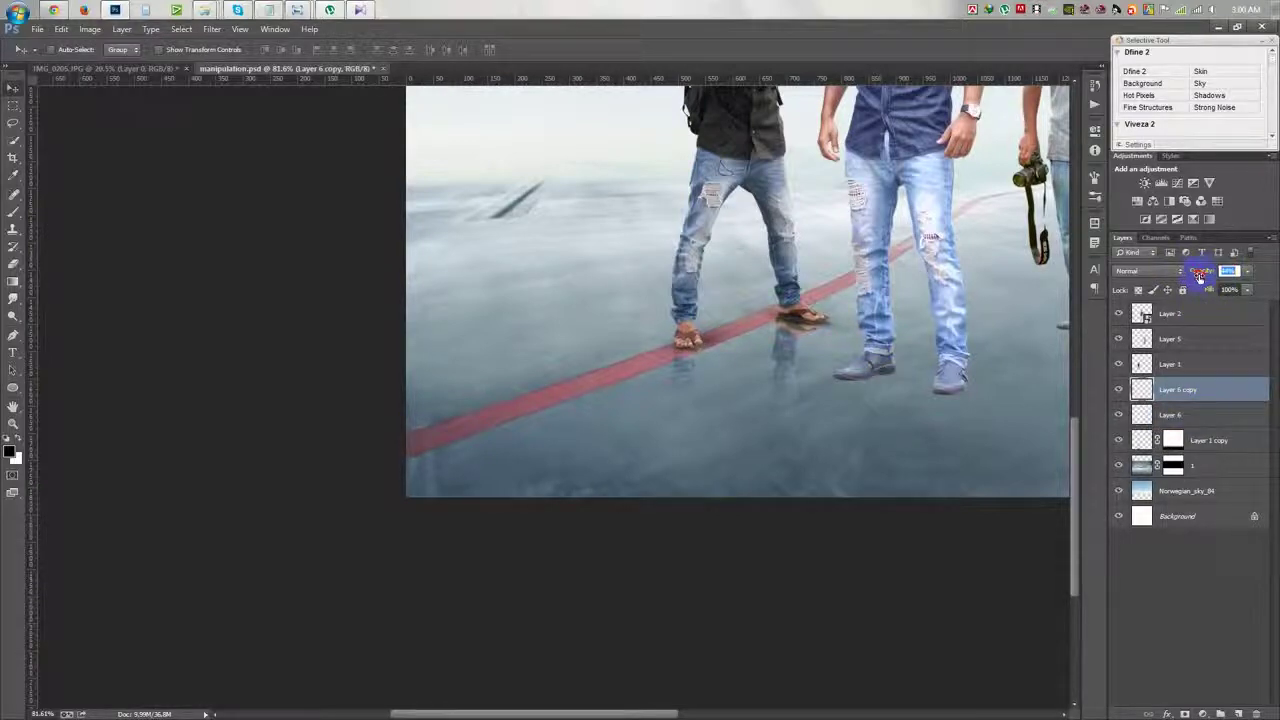
scroll(651, 394, up, 3)
scroll(697, 357, up, 2)
scroll(709, 371, down, 5)
scroll(753, 463, down, 3)
scroll(753, 463, up, 2)
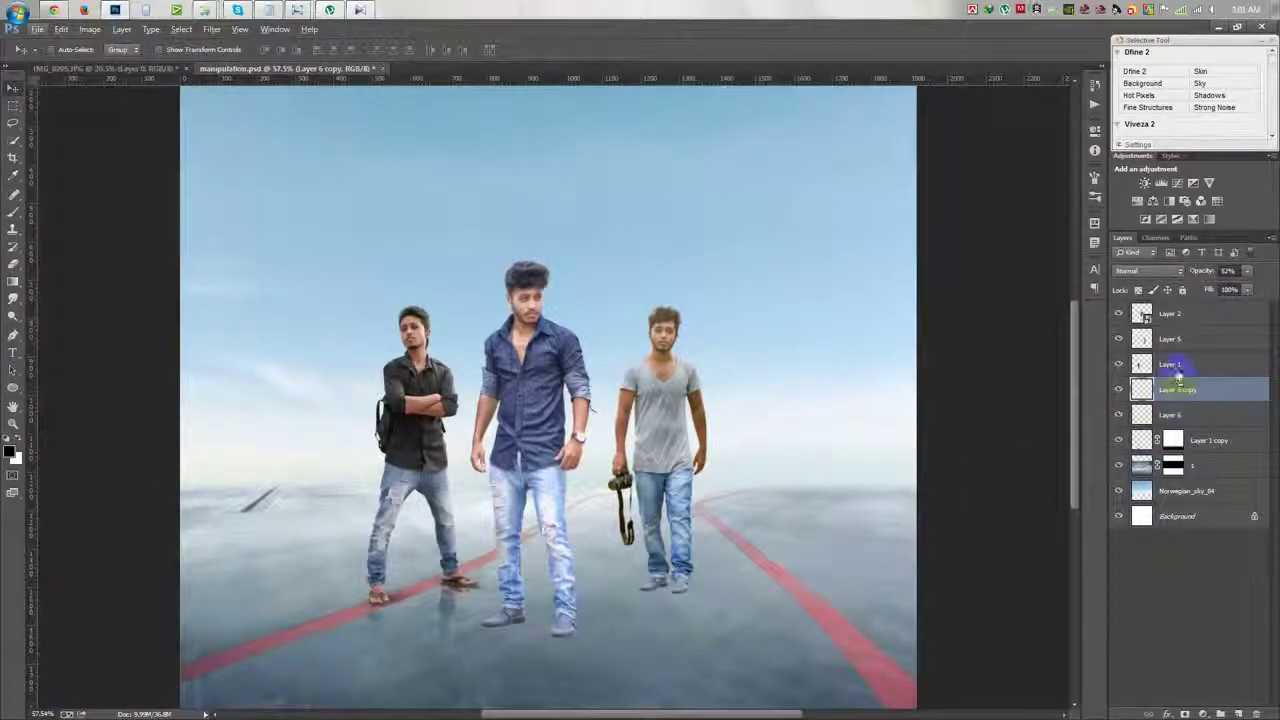
Step: Group Layer 1 with its reflection and shadows as group 1, then duplicate Layer 2
ctrl+click(1171, 369)
shift+click(1200, 437)
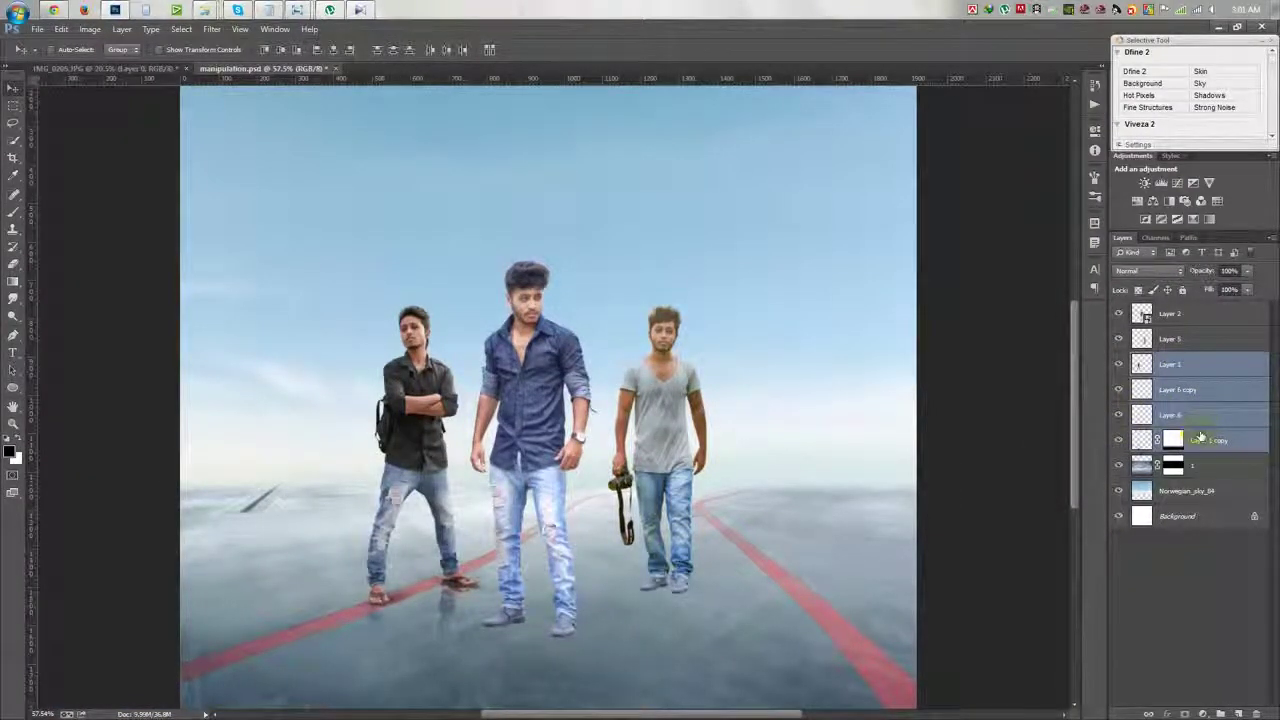
key(ctrl+g)
key(Return)
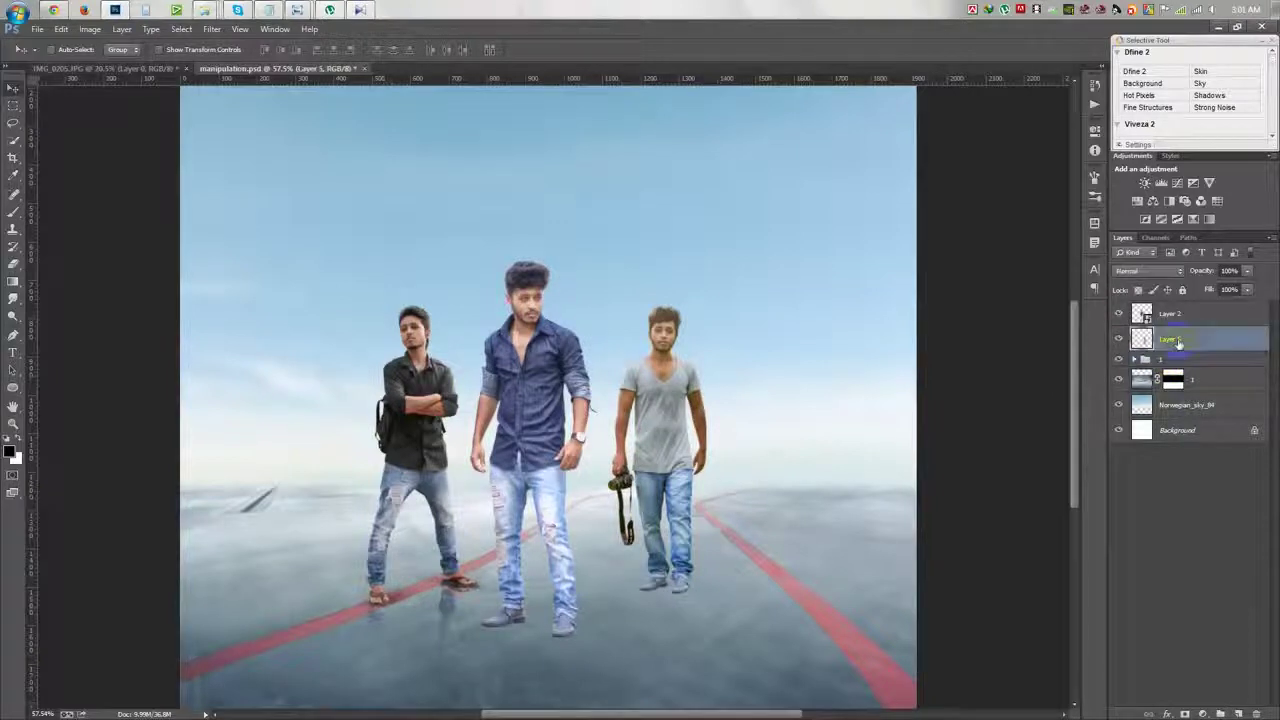
click(1172, 314)
key(ctrl+j)
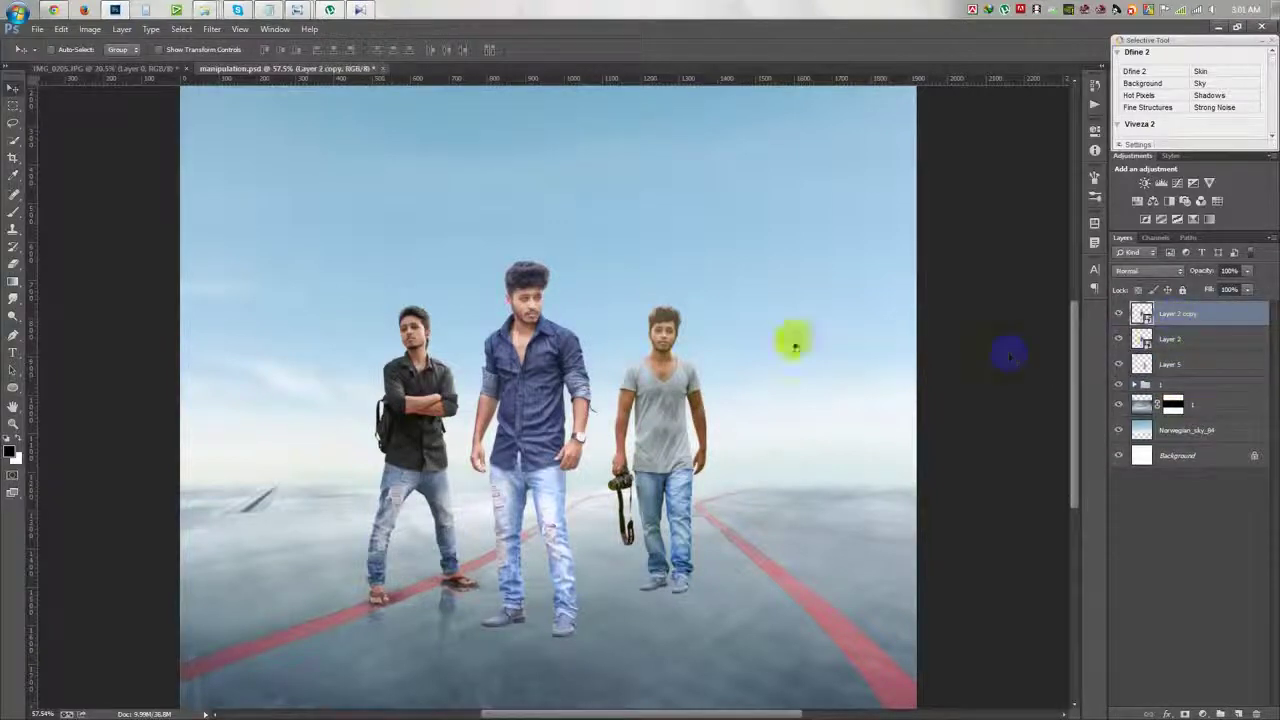
Step: Flip Layer 2 copy vertically, move it beneath the middle man, and skew it to the floor
key(ctrl+t)
right_click(514, 336)
click(609, 551)
drag(543, 371, 565, 670)
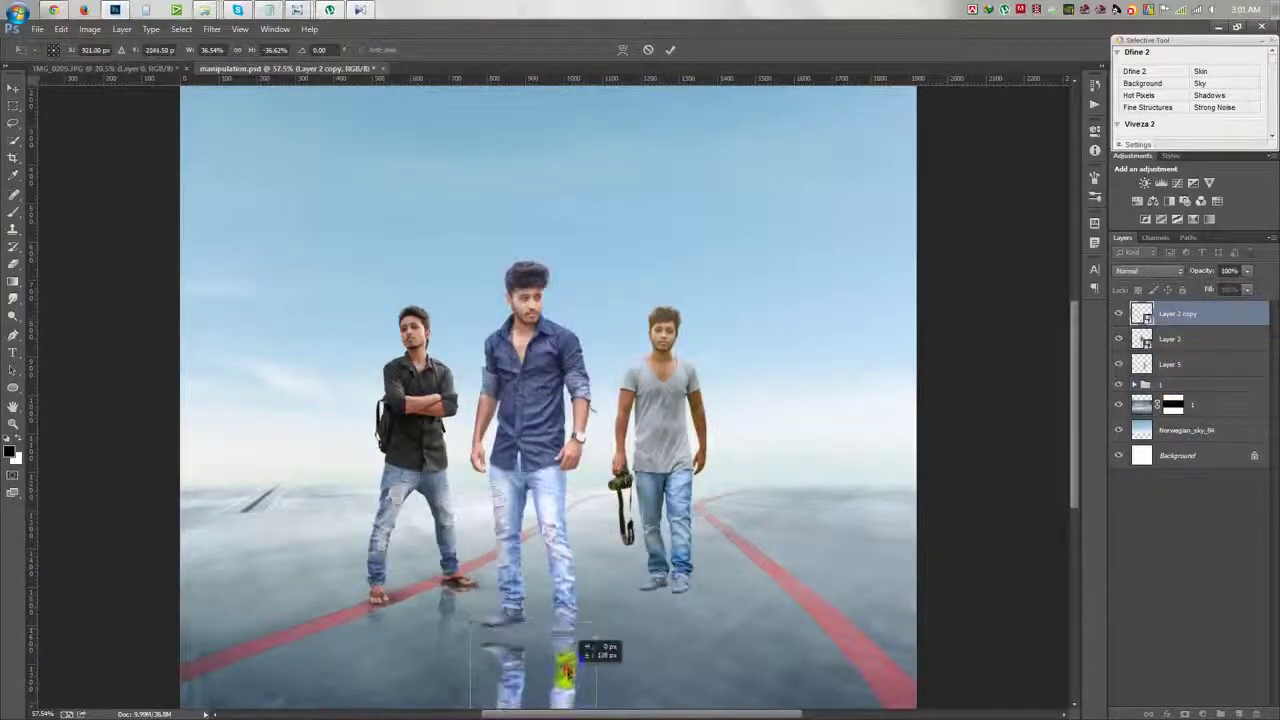
key(Return)
scroll(563, 665, up, 5)
drag(563, 660, 640, 445)
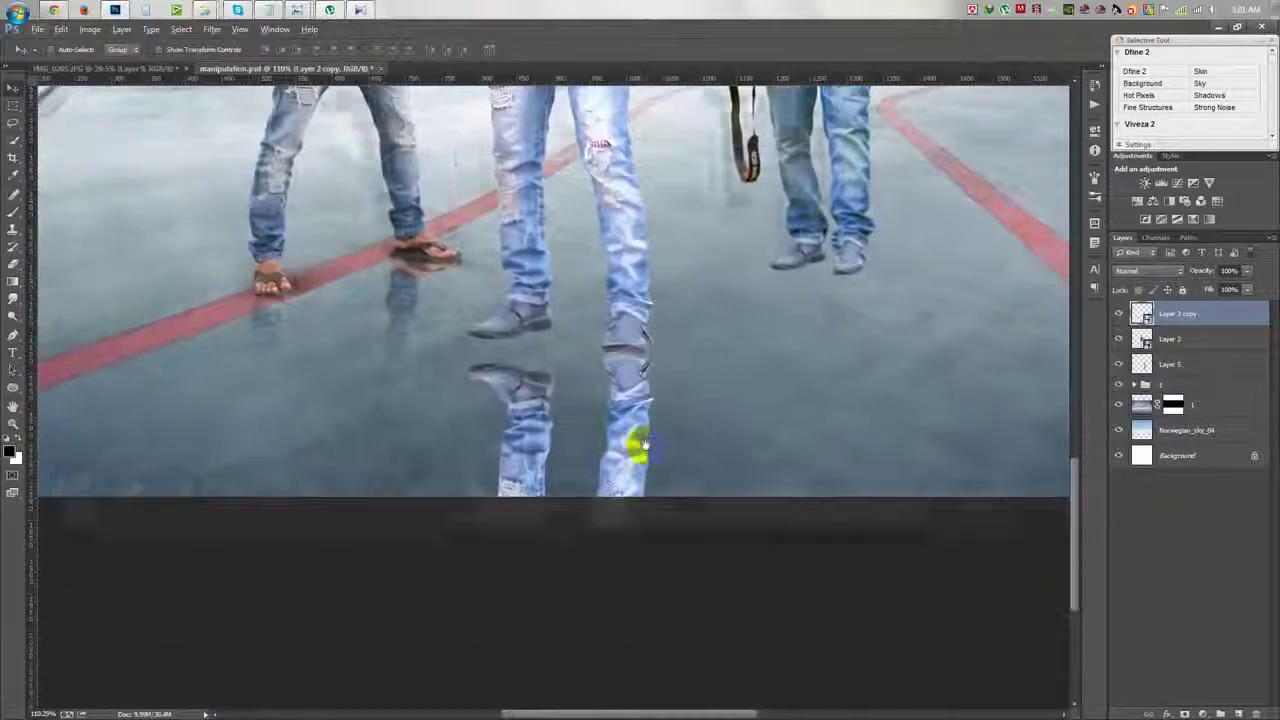
key(ctrl+t)
scroll(449, 614, down, 3)
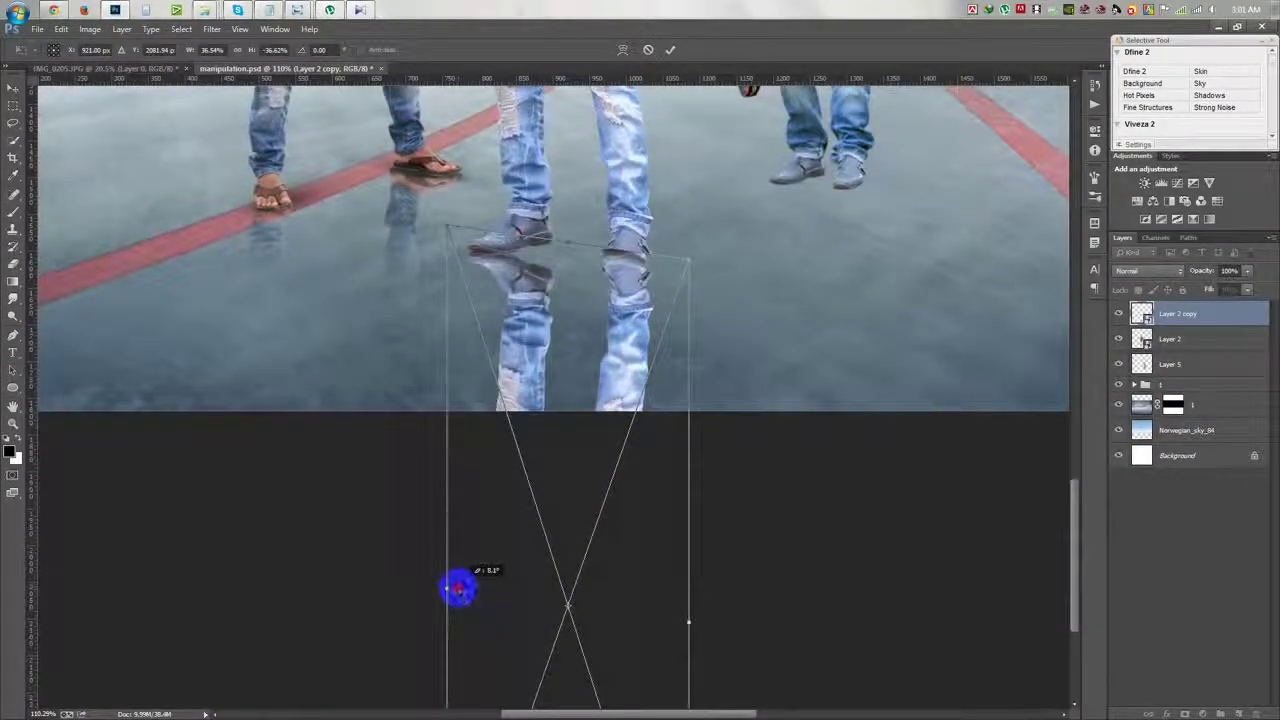
drag(689, 627, 686, 656)
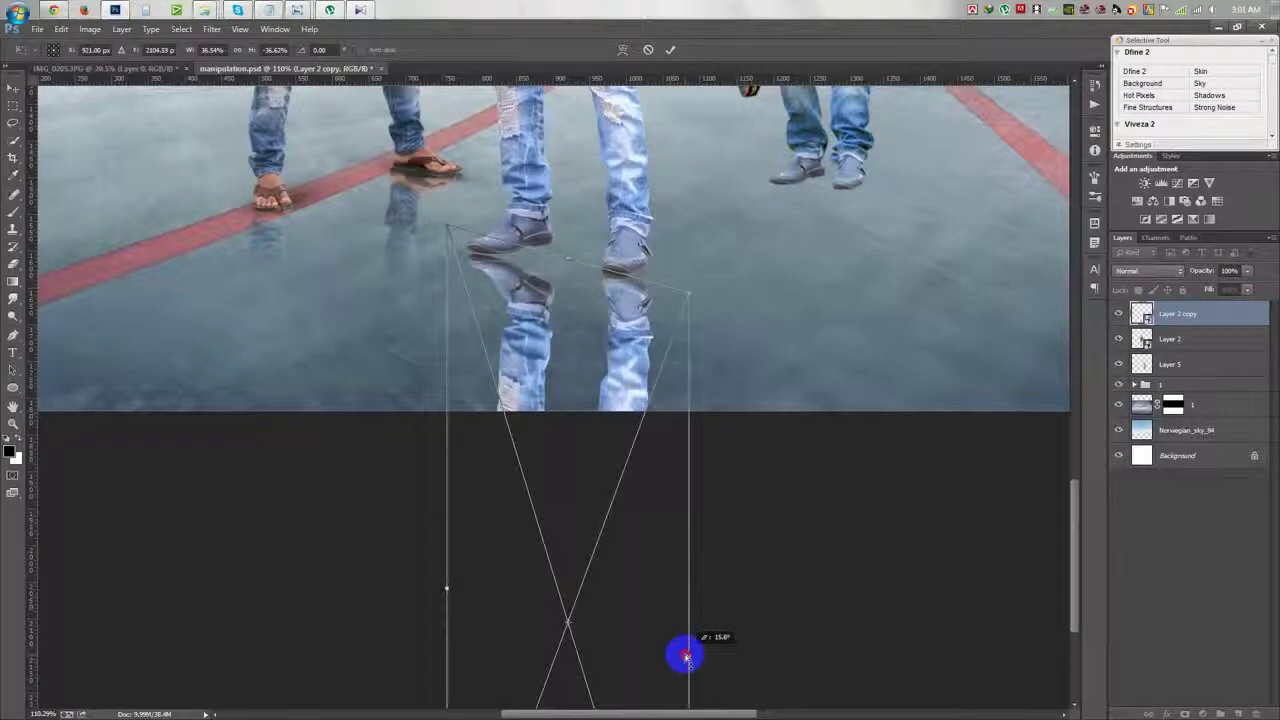
key(Return)
scroll(646, 337, up, 3)
scroll(400, 250, up, 2)
Step: Puppet-warp both reflected jeans legs so they line up under the real shoes
click(61, 29)
click(88, 288)
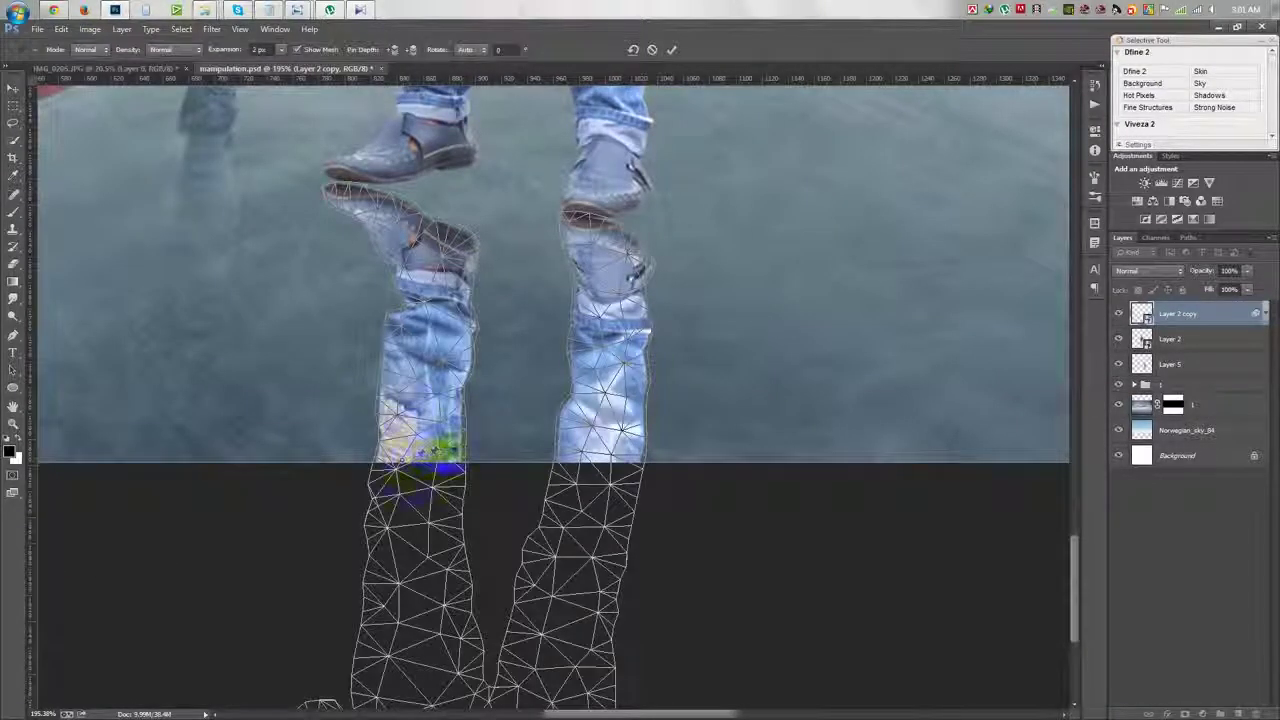
drag(343, 195, 341, 188)
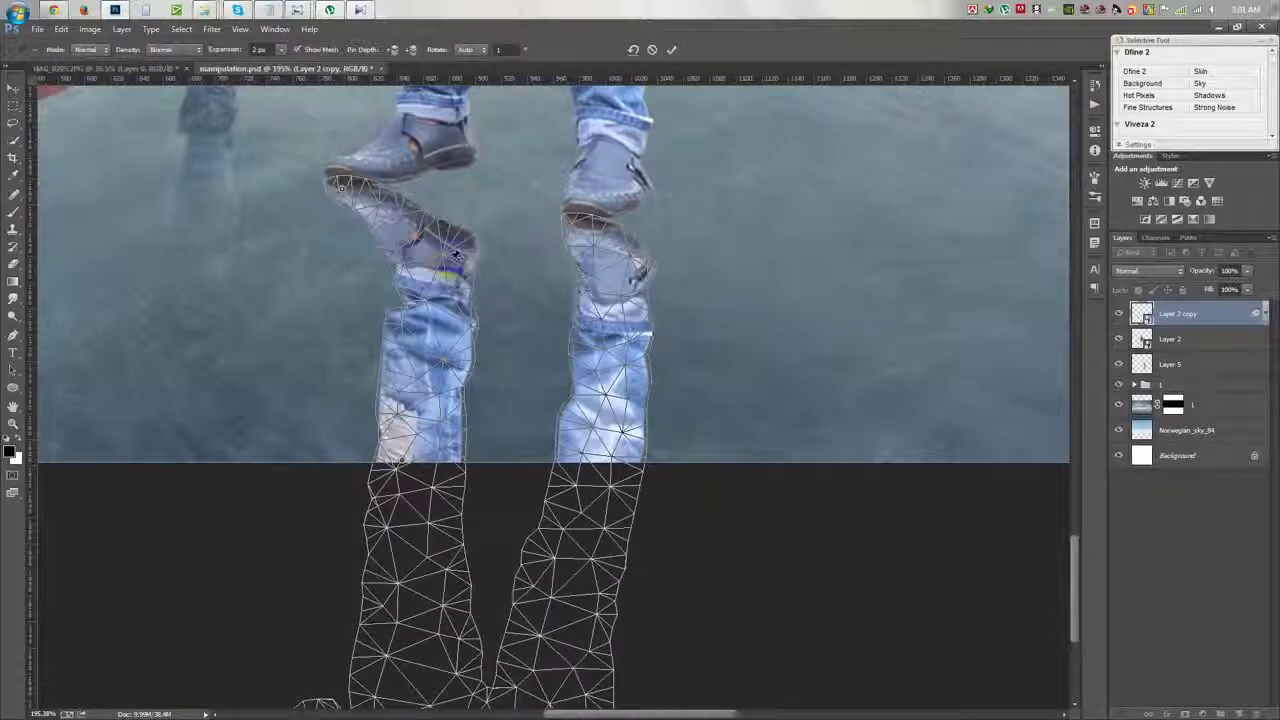
mouse_move(471, 251)
mouse_down()
mouse_move(485, 186)
mouse_move(422, 163)
mouse_move(479, 175)
mouse_move(424, 173)
mouse_up()
drag(631, 452, 623, 424)
drag(590, 212, 588, 225)
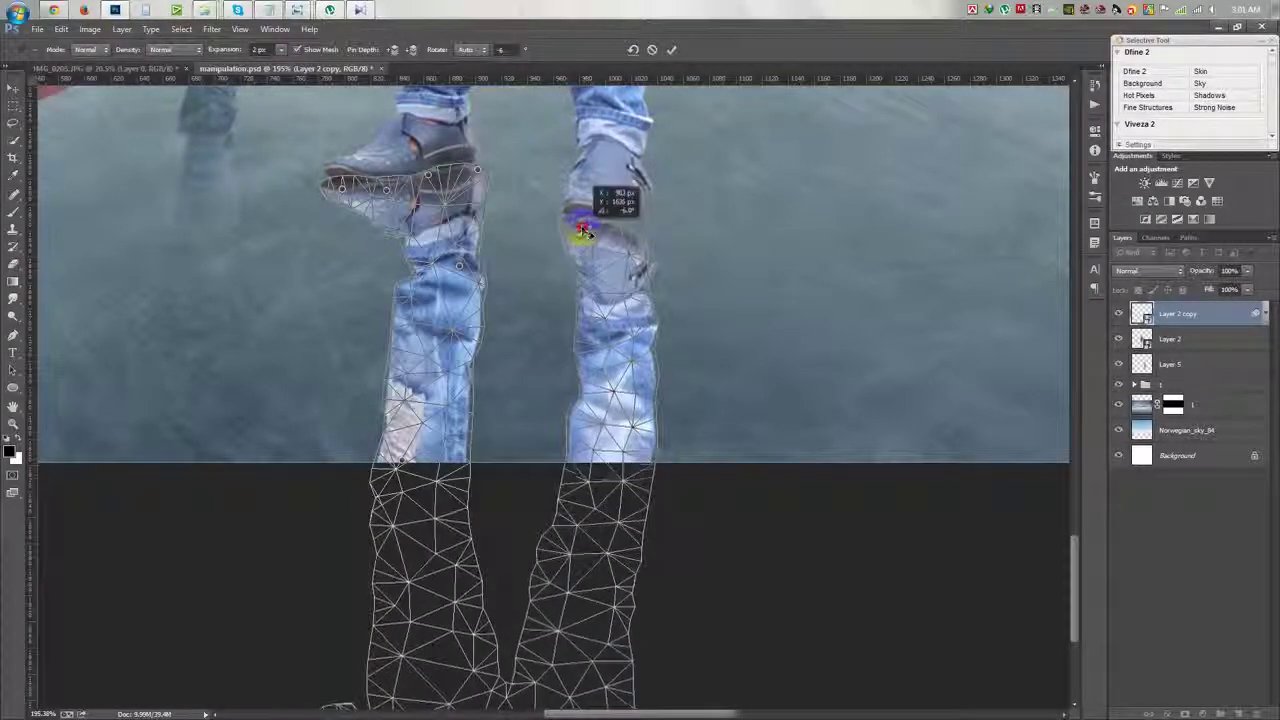
drag(638, 262, 620, 220)
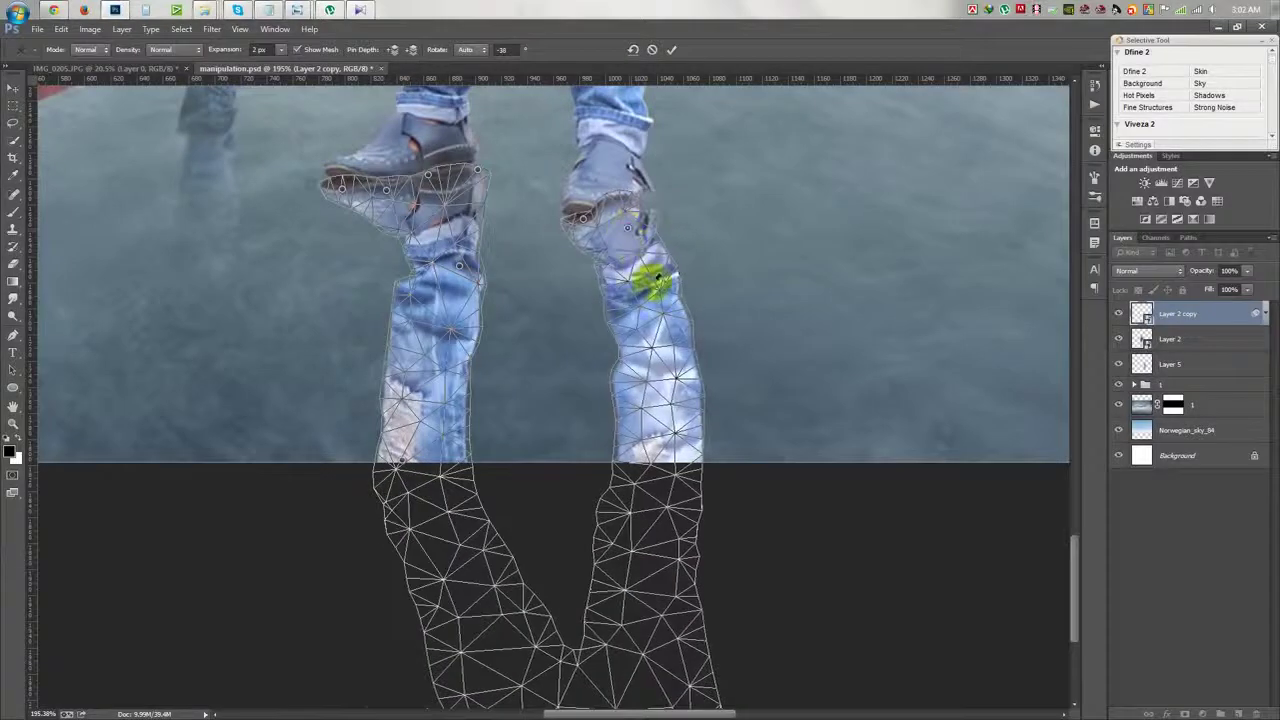
drag(651, 286, 634, 271)
click(618, 392)
click(671, 49)
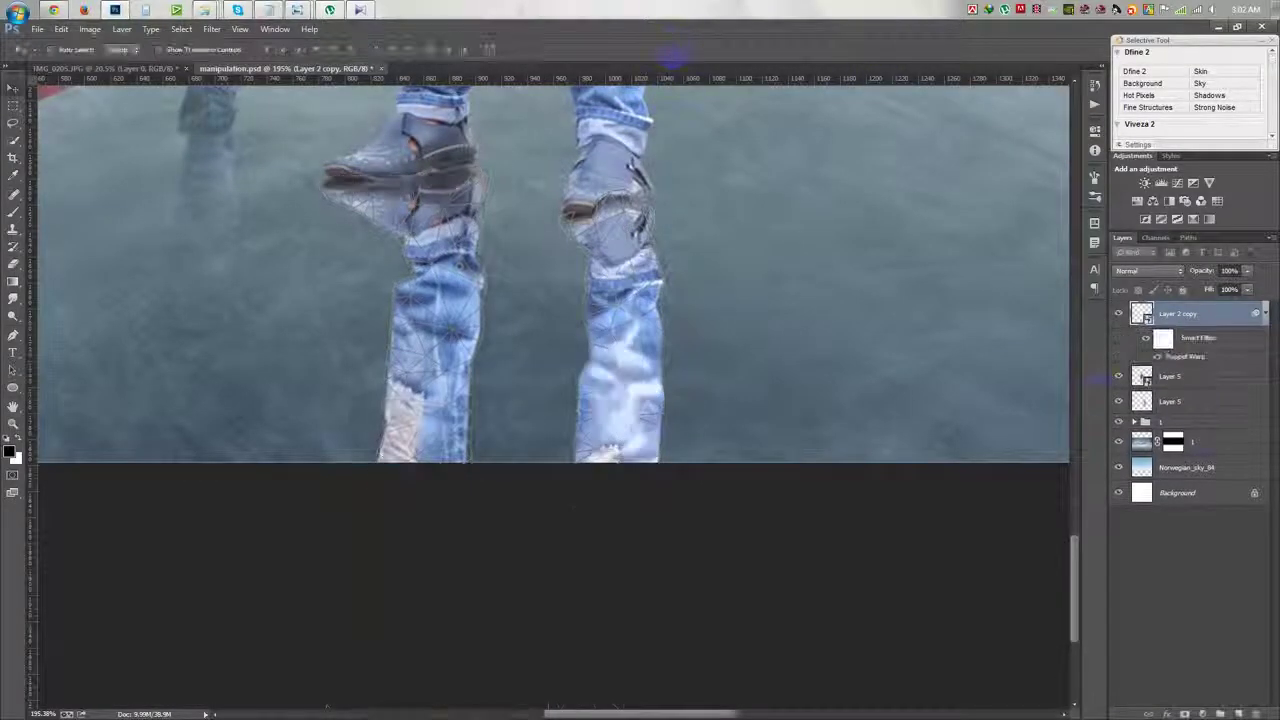
Step: Put Layer 2 copy below Layer 2 at about 50% opacity, faded by a gradient mask
drag(1198, 340, 1193, 351)
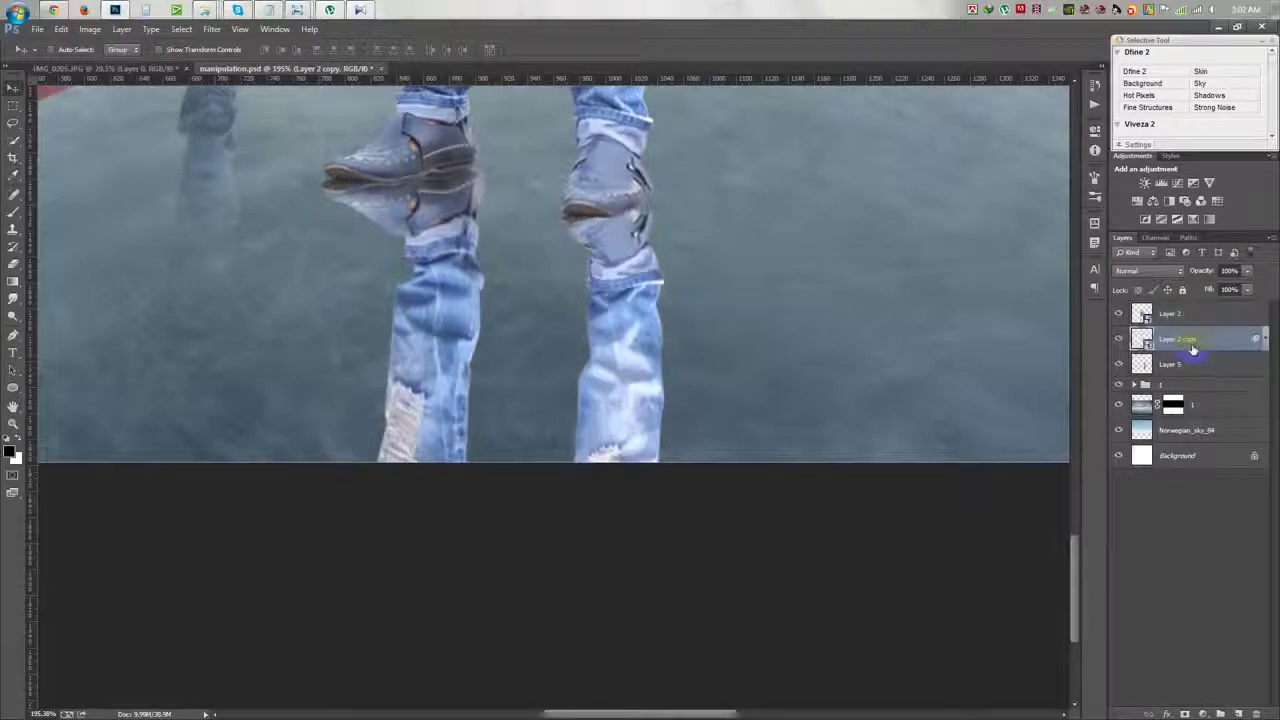
drag(1198, 283, 1184, 290)
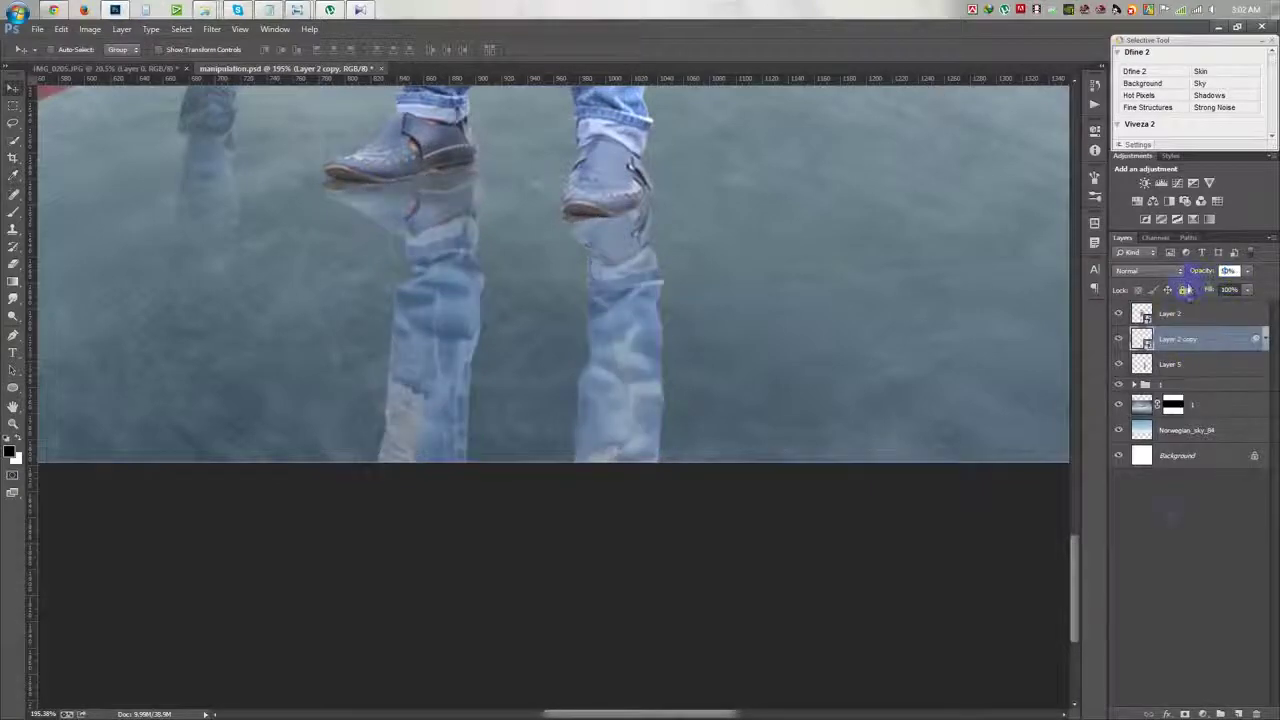
click(1187, 708)
key(g)
drag(430, 455, 430, 190)
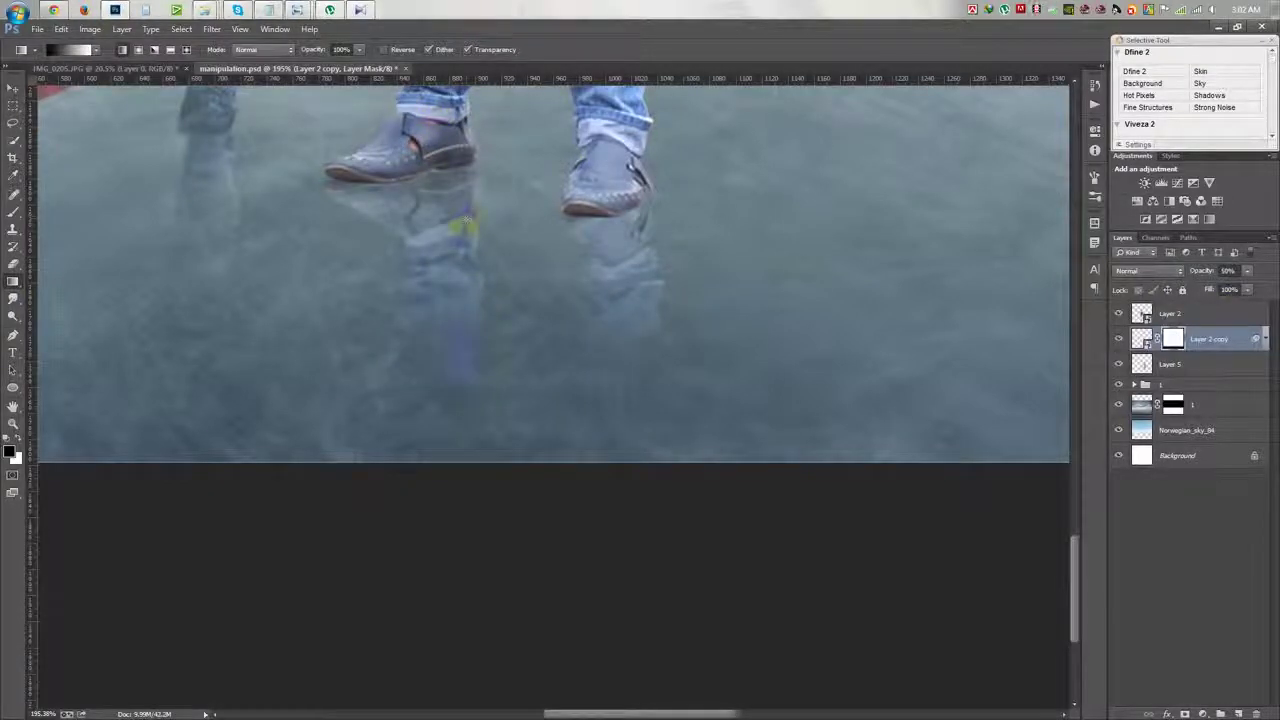
key(ctrl+0)
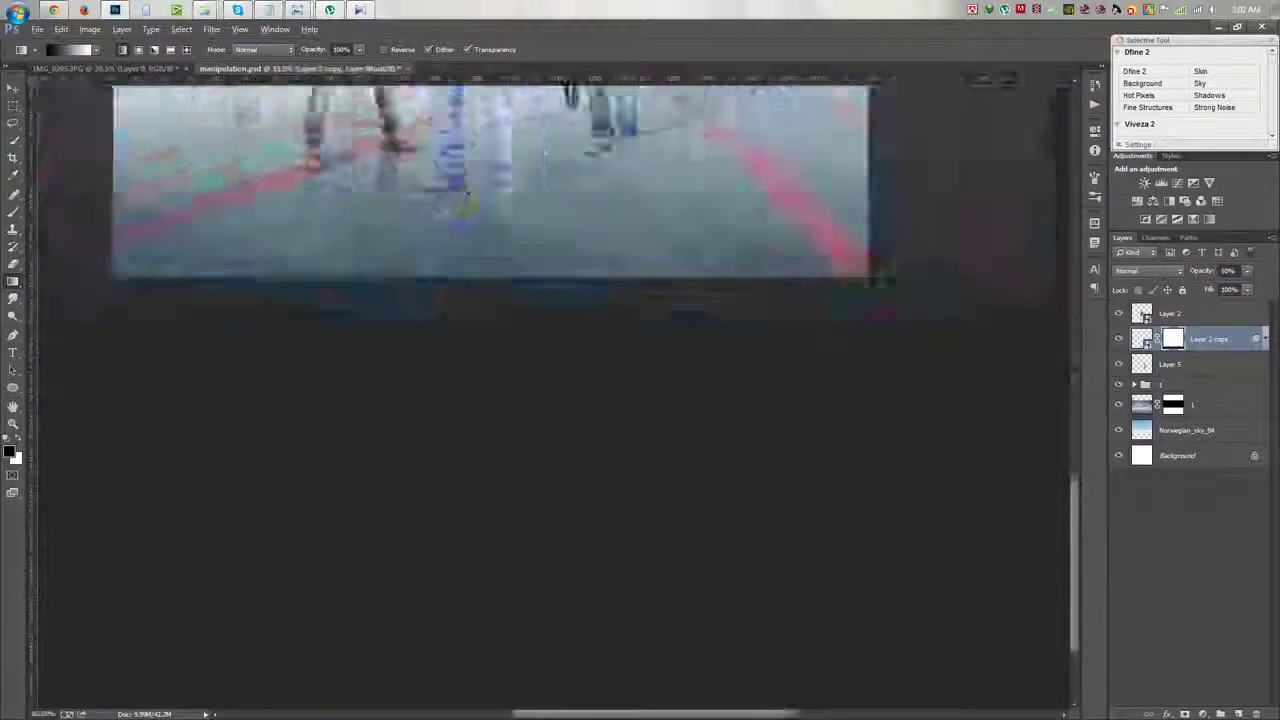
click(13, 88)
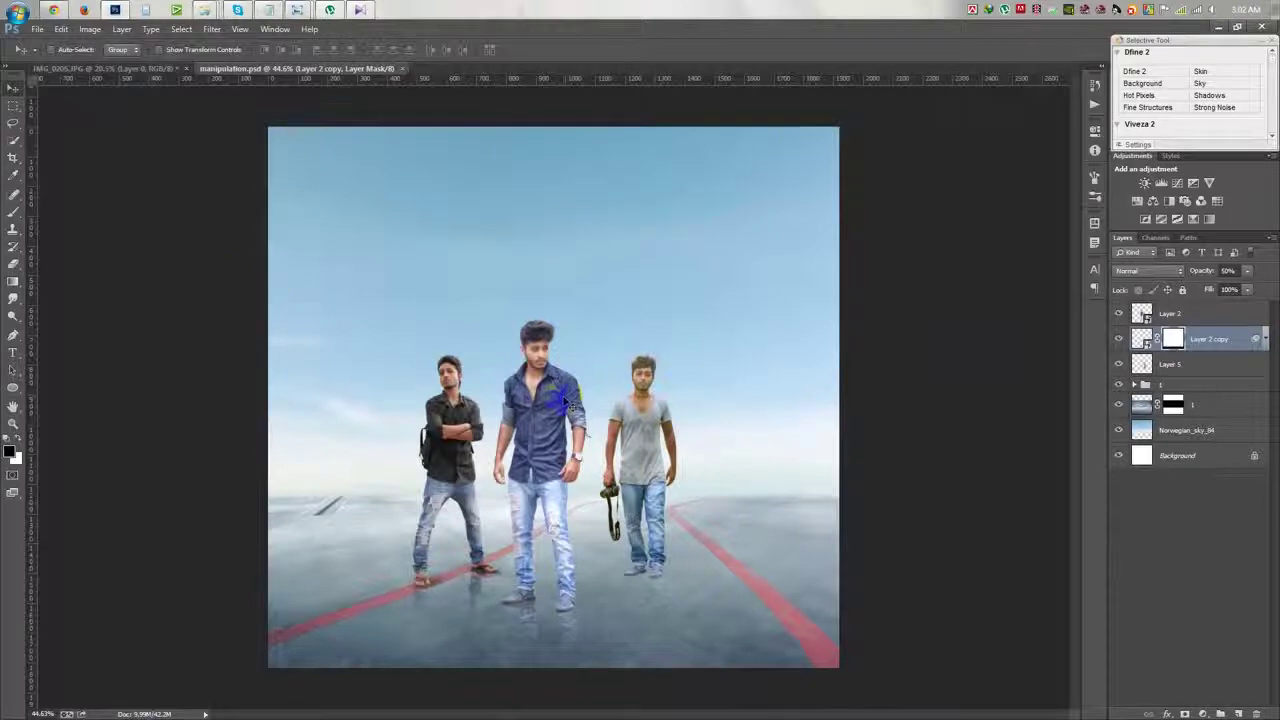
scroll(652, 504, up, 3)
scroll(691, 595, up, 3)
scroll(651, 449, up, 2)
drag(1170, 364, 1193, 339)
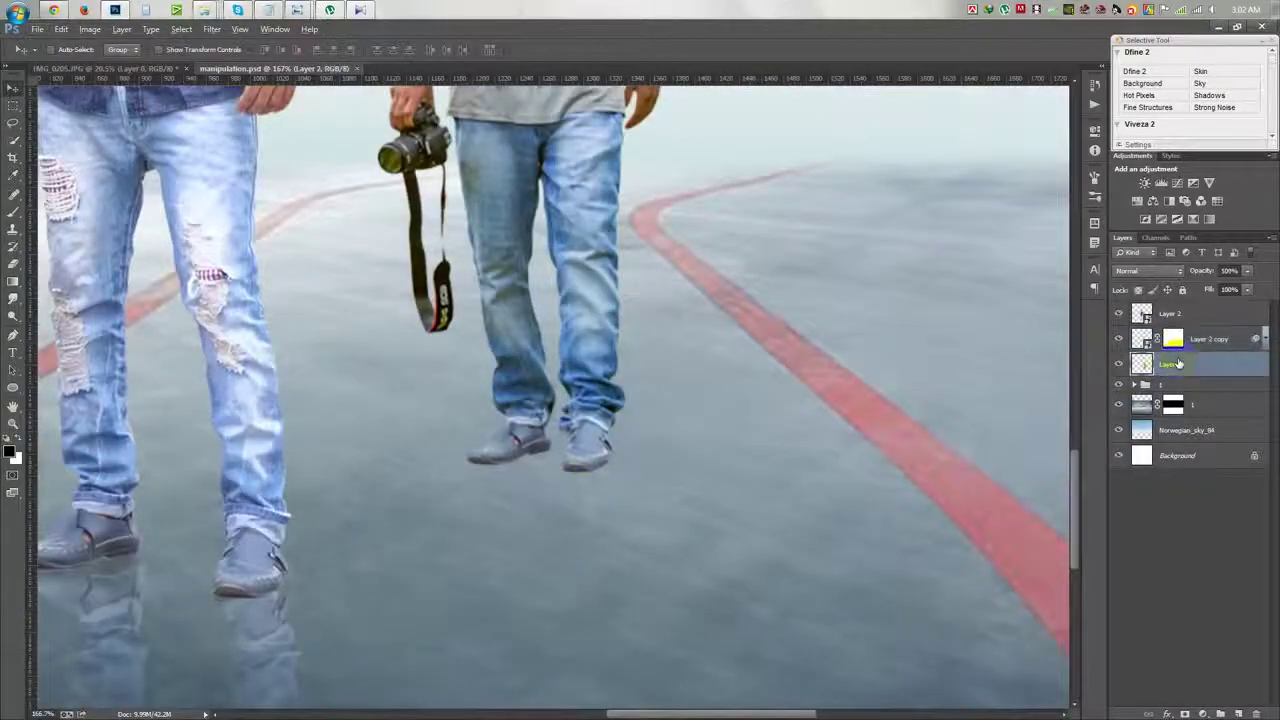
Step: Group the middle man's layer pair and duplicate Layer 5 for a reflection
key(ctrl+g)
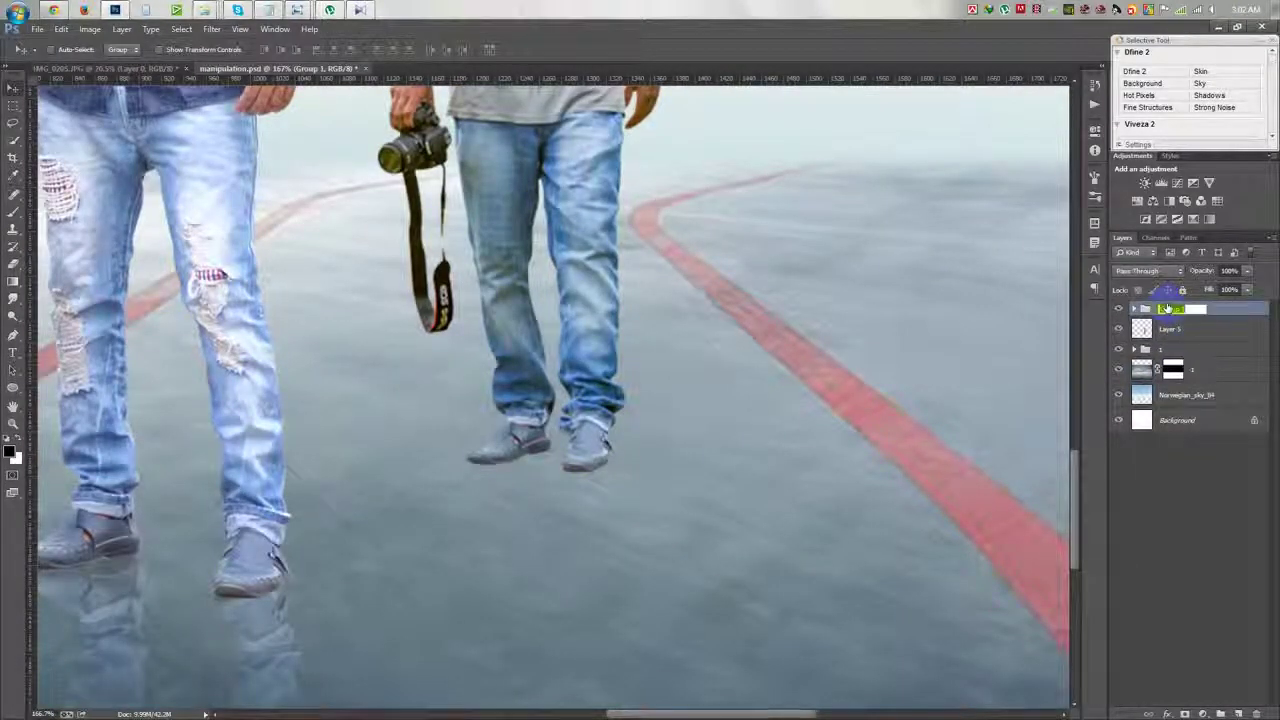
click(1180, 331)
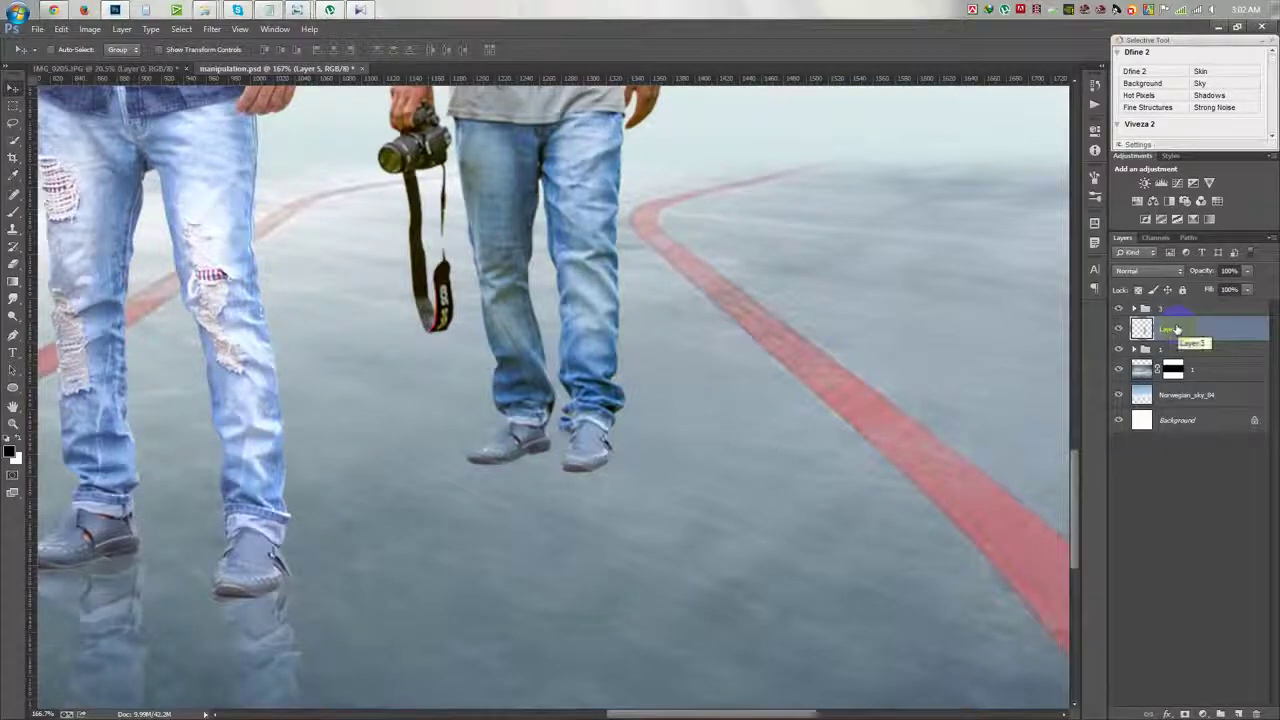
key(ctrl+j)
Step: Flip the Layer 5 copy vertically and skew it beneath the camera man's feet
key(ctrl+t)
right_click(657, 266)
click(705, 477)
drag(547, 244, 547, 614)
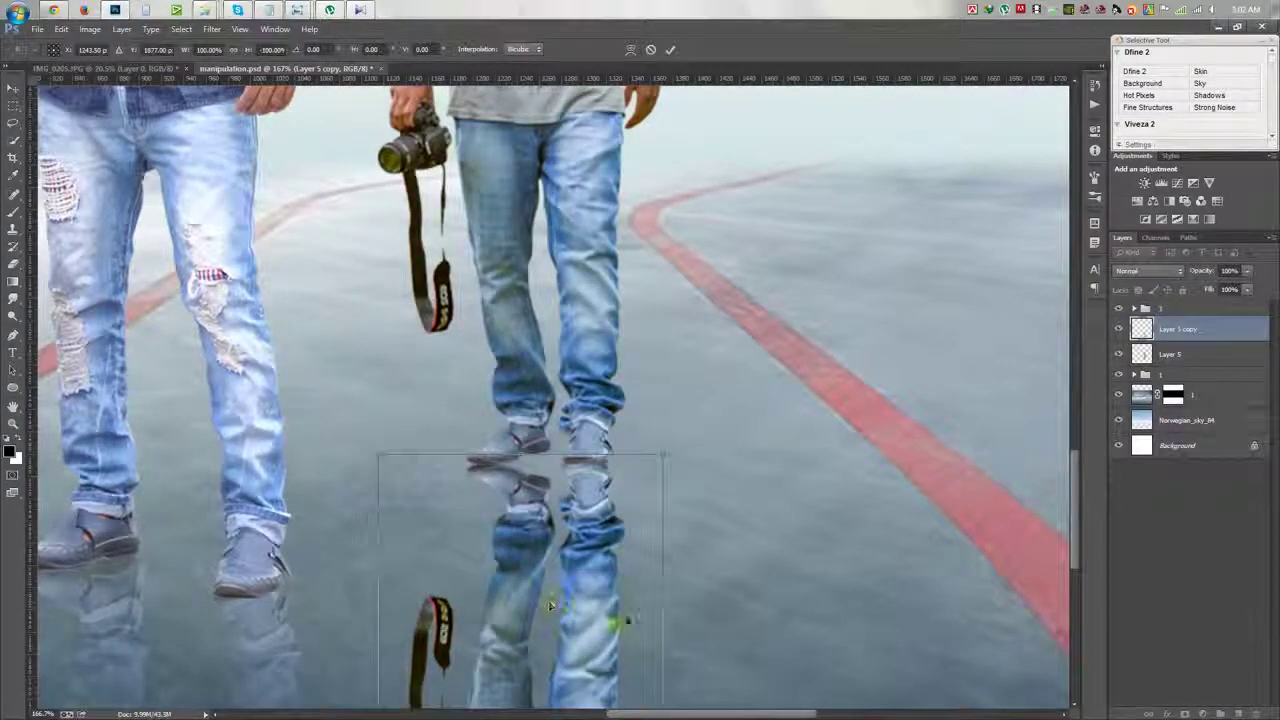
drag(655, 617, 663, 628)
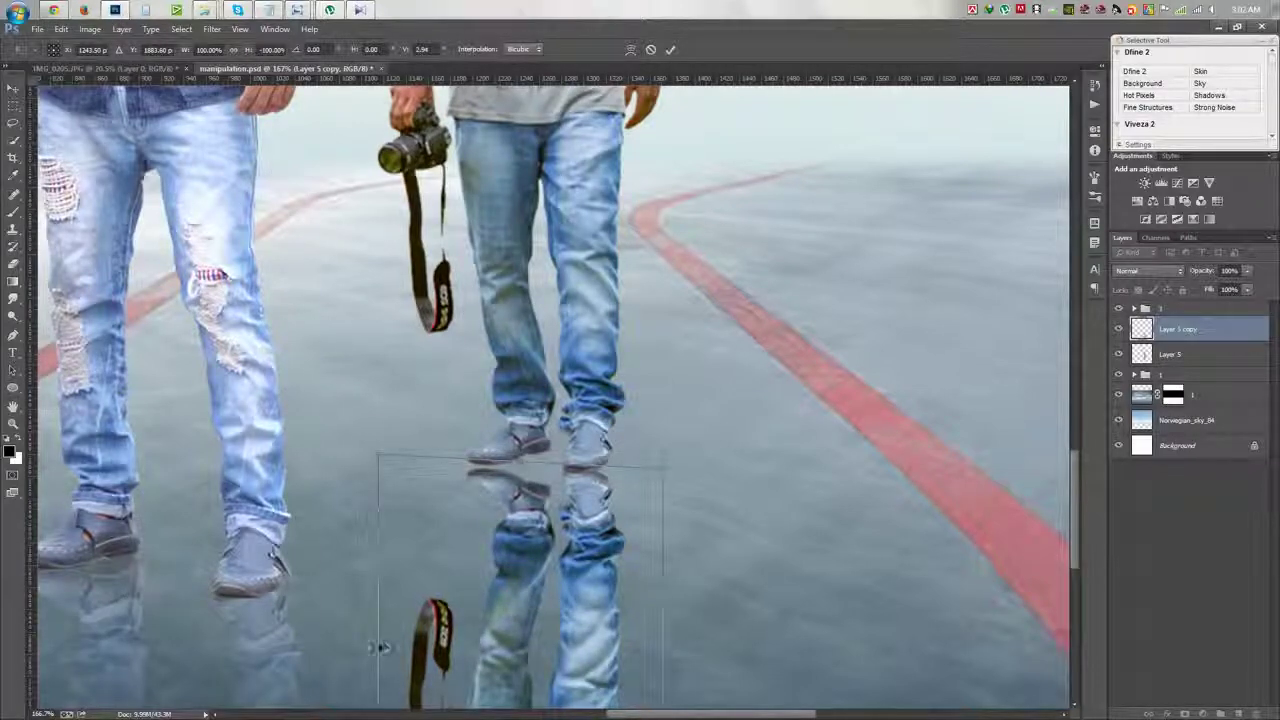
drag(381, 648, 378, 636)
key(Return)
Step: Puppet-warp the reflection, pinning both reflected shoes and swinging the legs upright
click(61, 29)
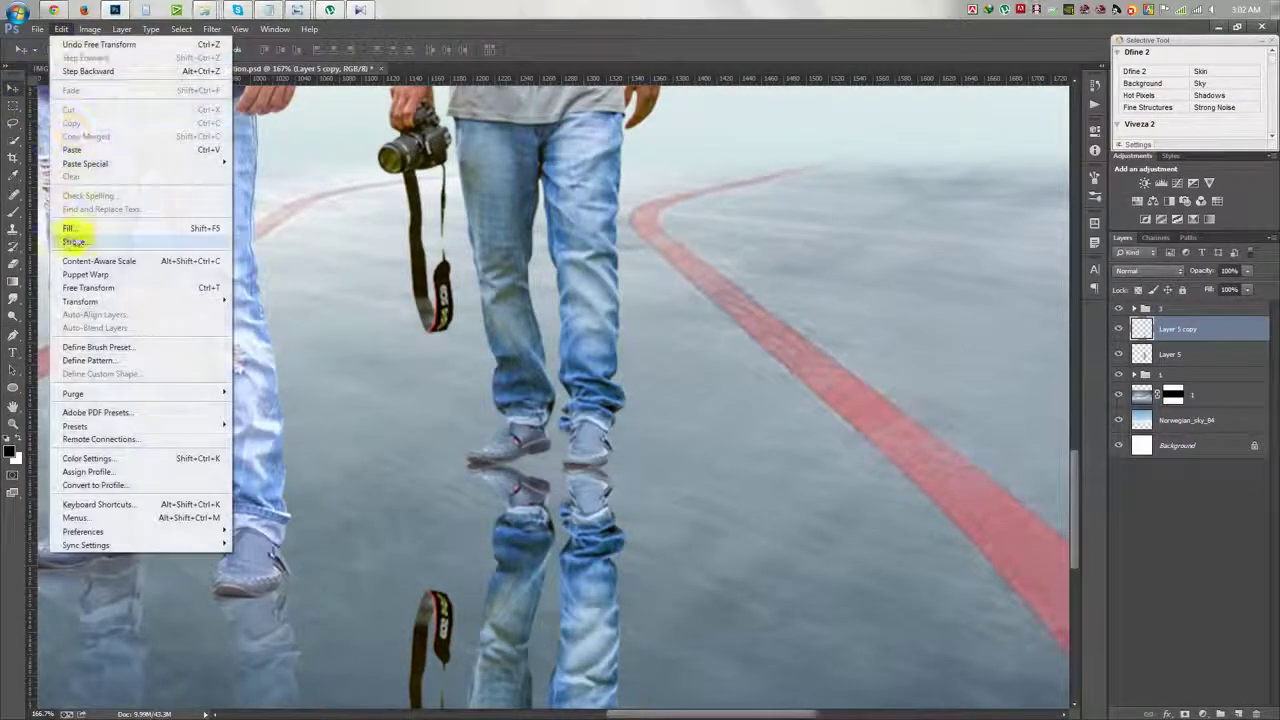
click(80, 266)
click(480, 463)
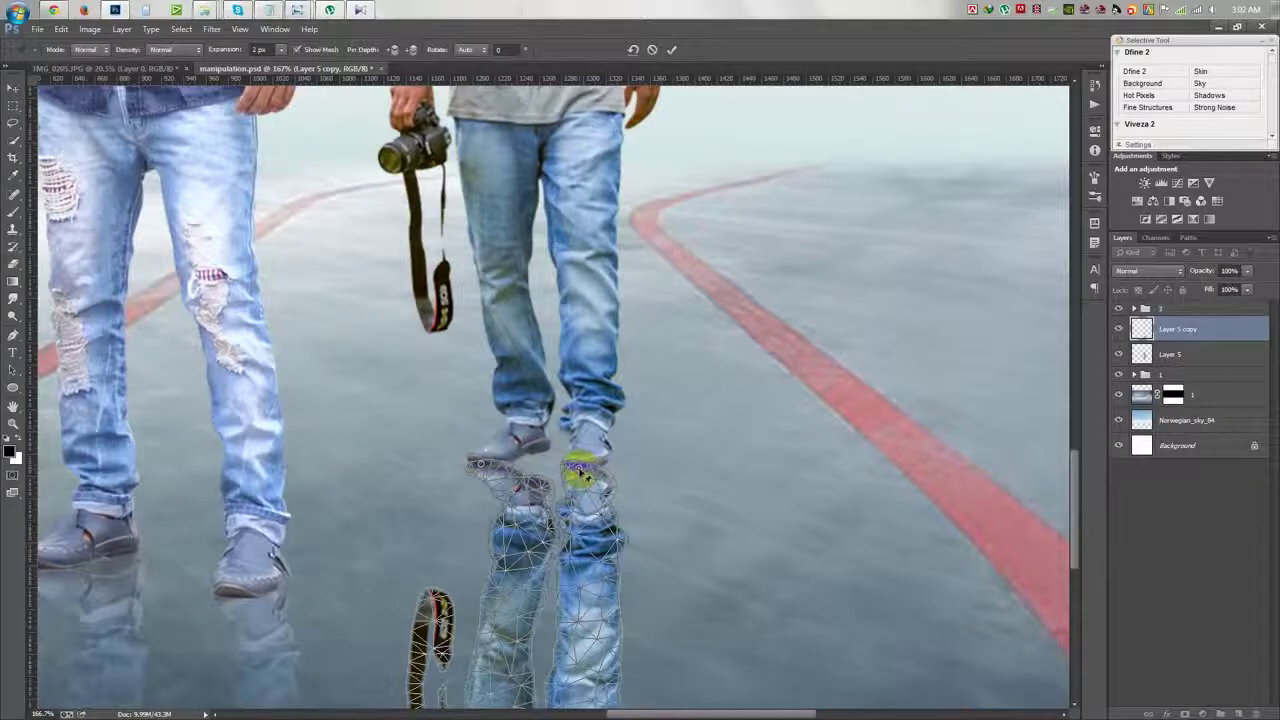
click(575, 472)
mouse_move(580, 492)
mouse_down()
mouse_move(597, 500)
mouse_move(596, 478)
mouse_up()
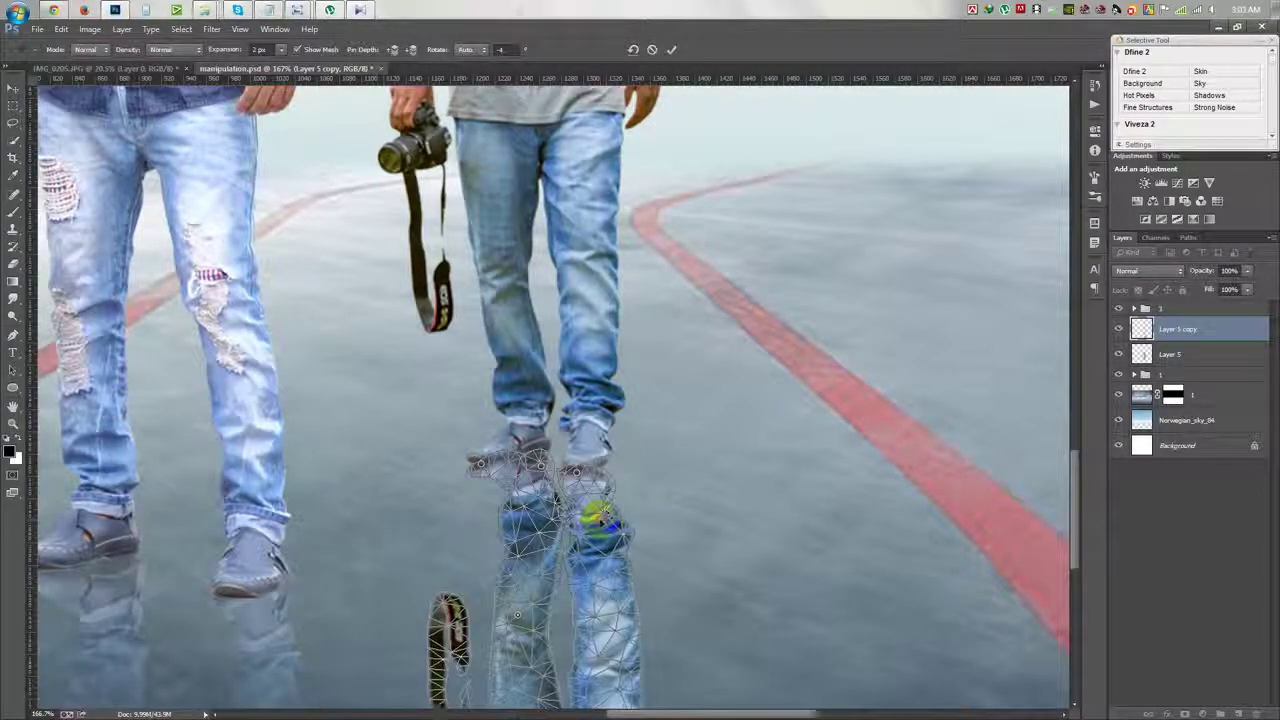
drag(593, 497, 524, 492)
click(671, 49)
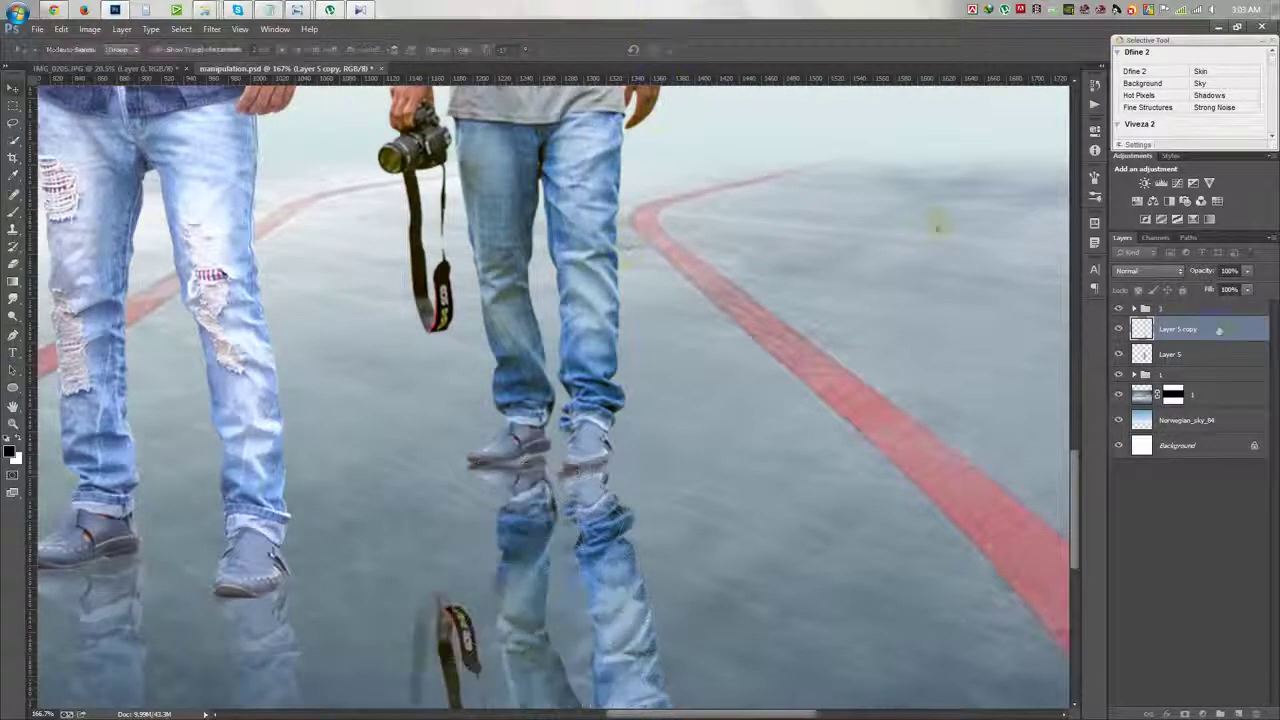
Step: Place the reflection below Layer 5 at 50% opacity and fade it with a gradient mask
drag(1207, 357, 1191, 362)
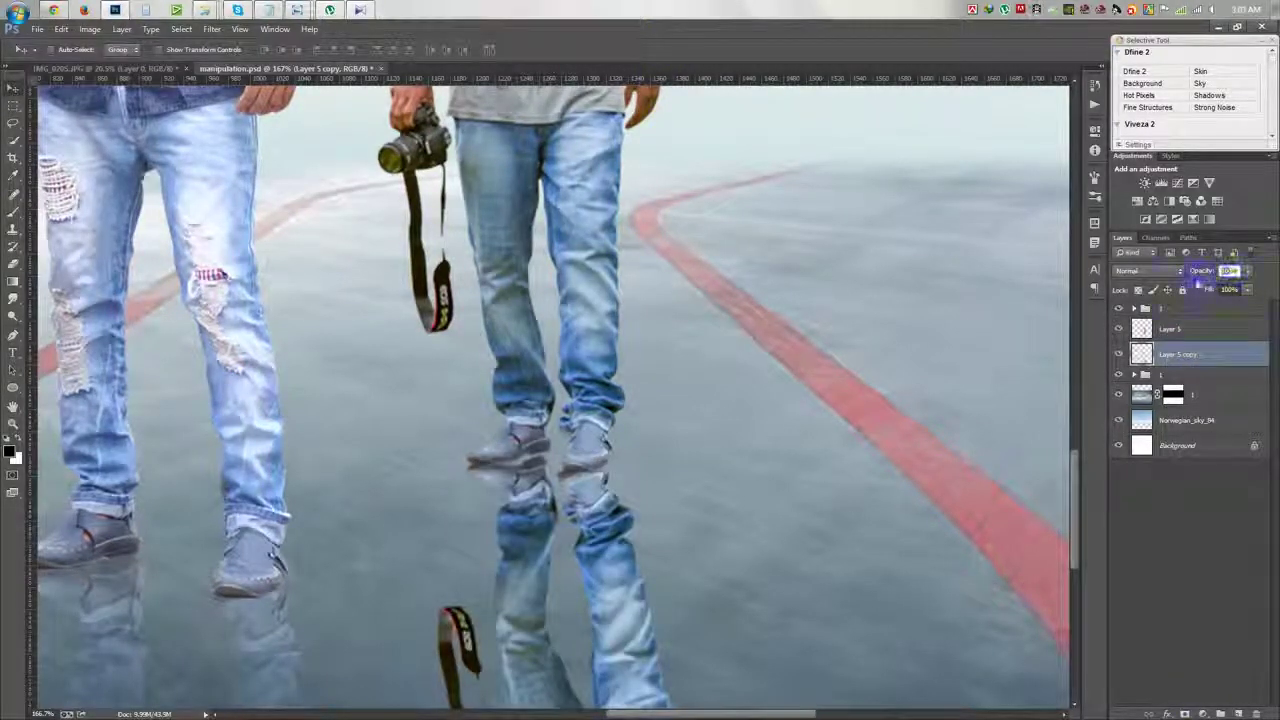
text(50)
key(Return)
click(1184, 714)
click(13, 283)
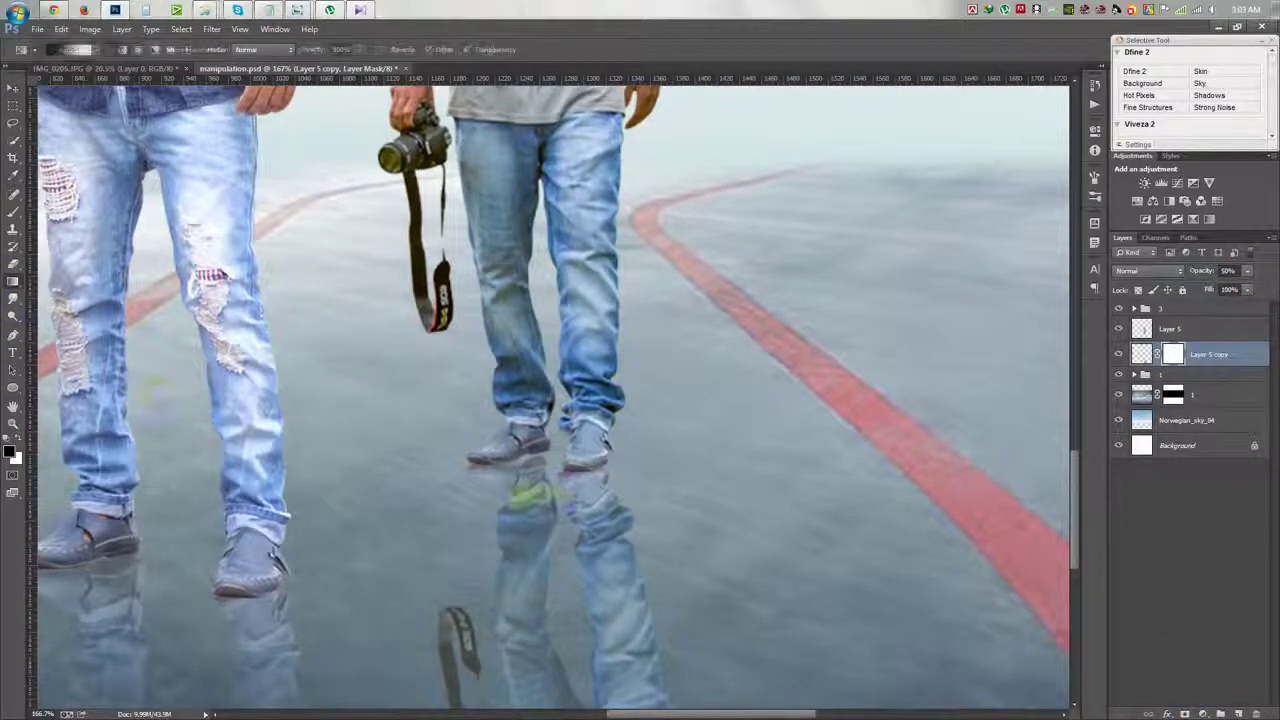
drag(560, 470, 560, 580)
key(v)
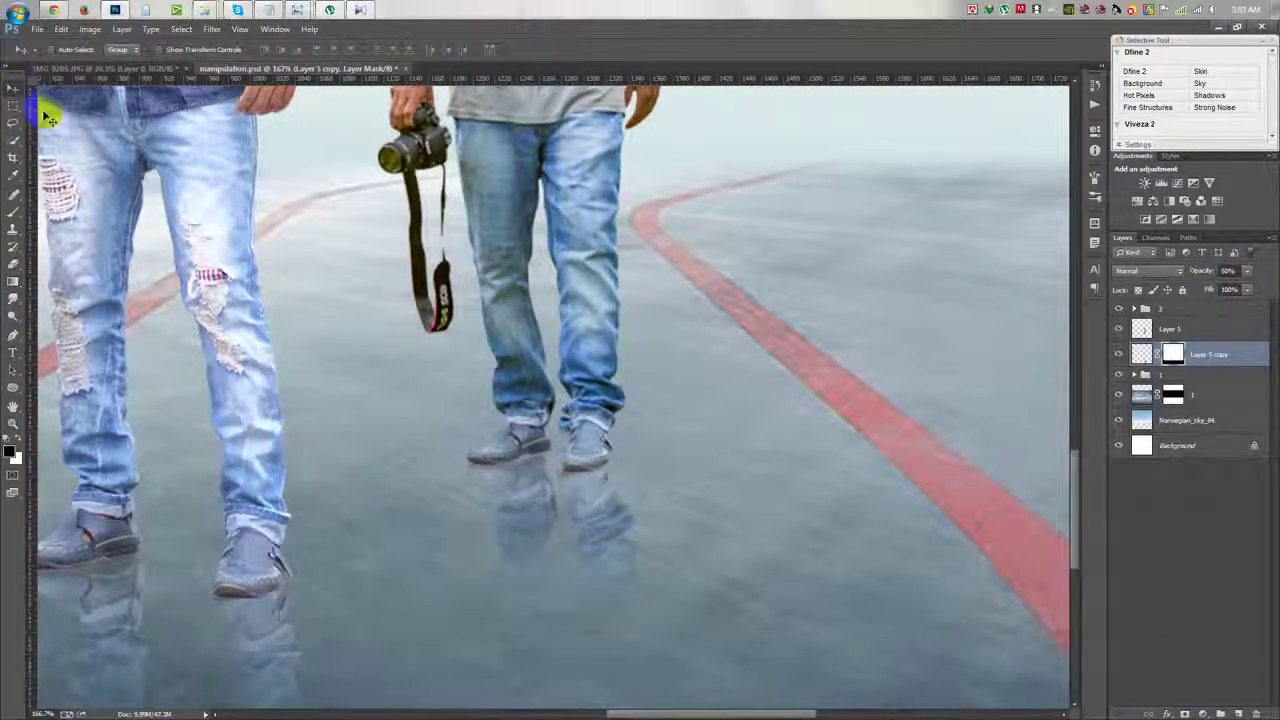
Step: Set Layer 6 copy in group 1 to about 68% opacity and group the camera man's layers
scroll(320, 220, down, 6)
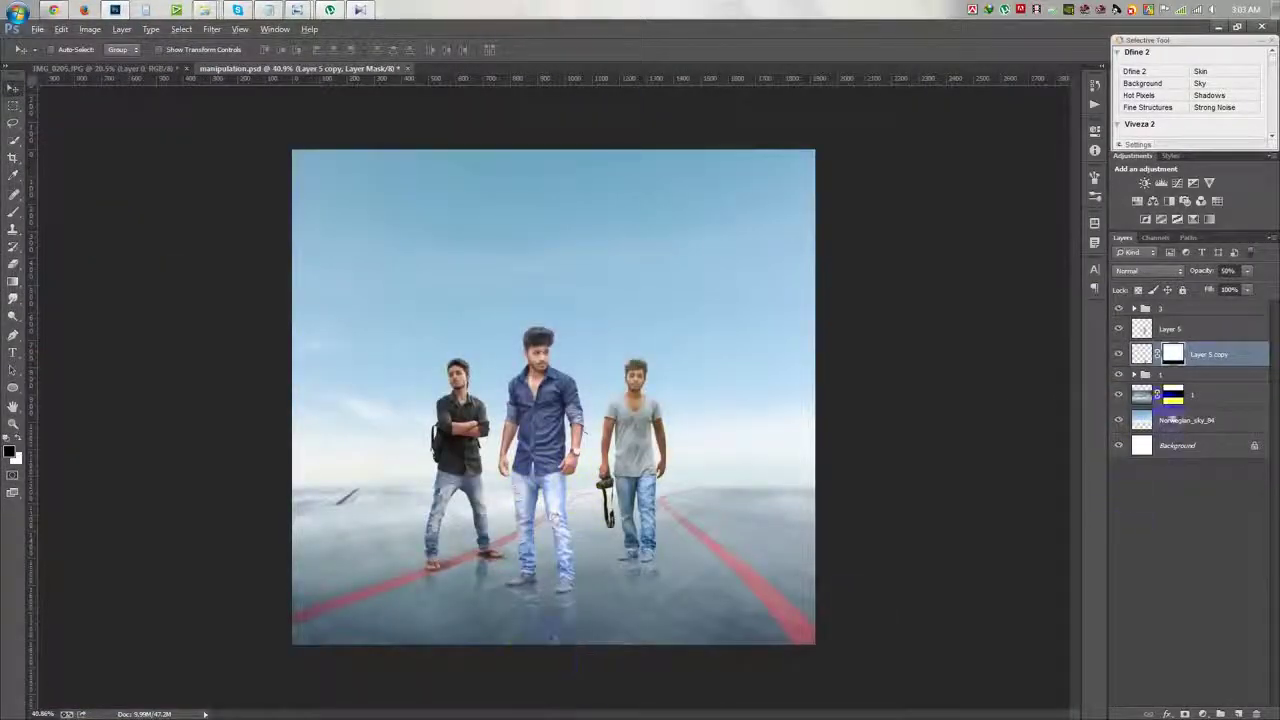
click(1133, 374)
click(1200, 420)
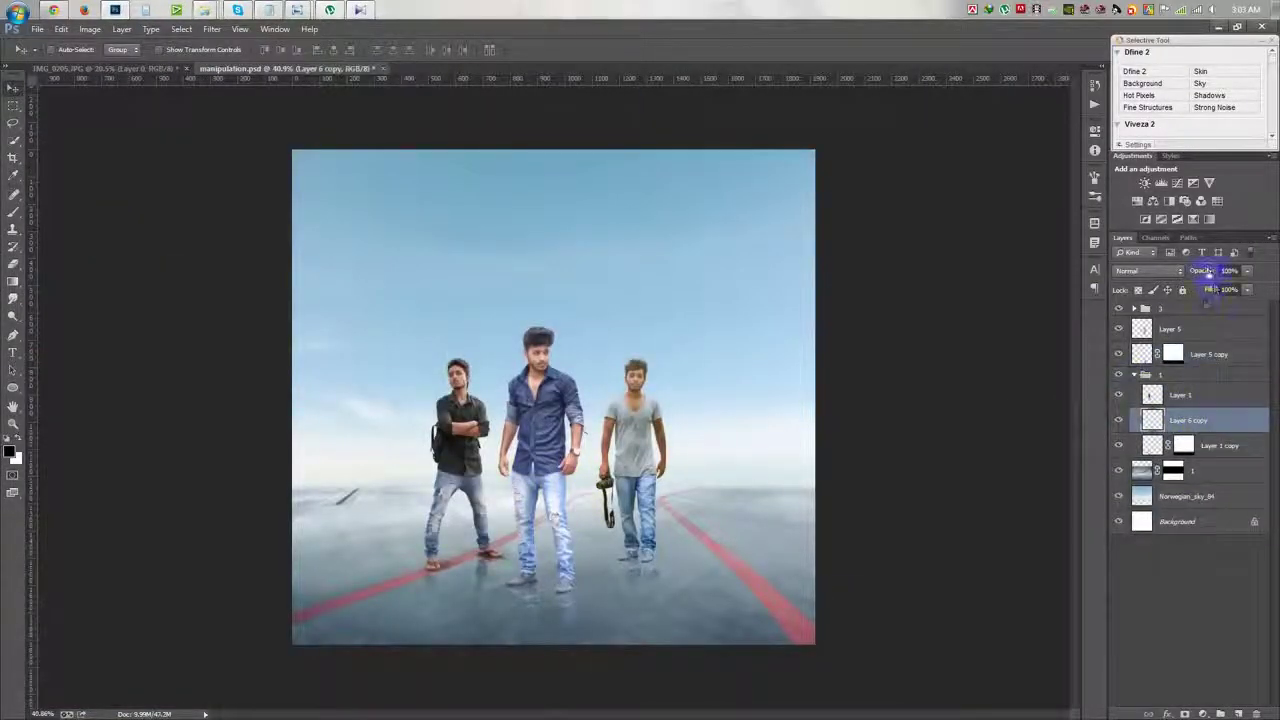
text(68)
key(Return)
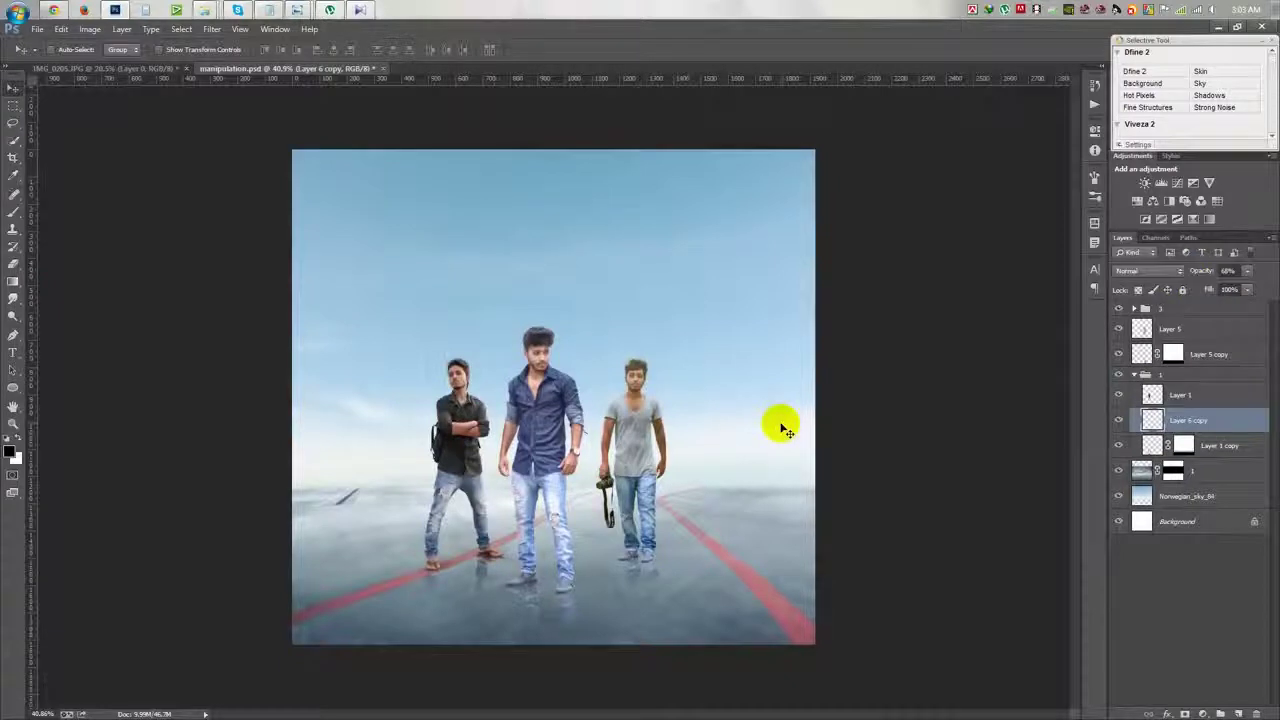
click(1168, 378)
key(ctrl+g)
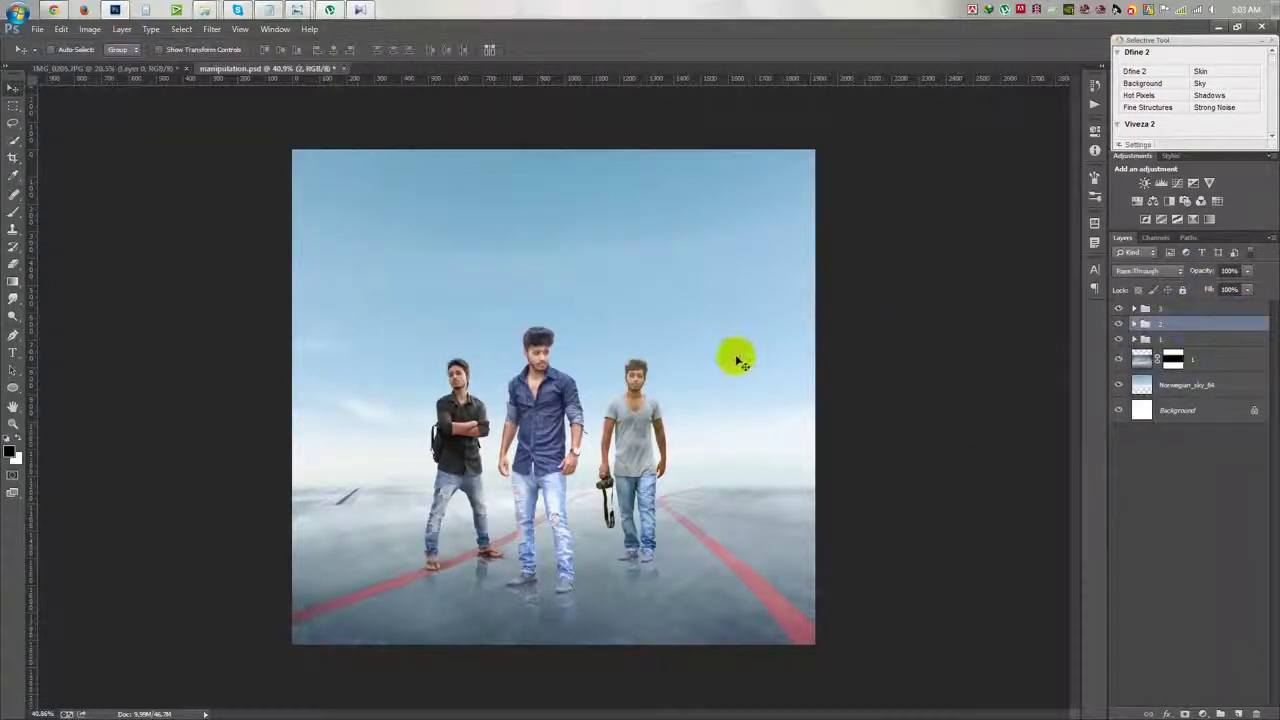
Step: Crop the canvas to a portrait frame, extending the top above the sky
key(c)
drag(292, 400, 372, 420)
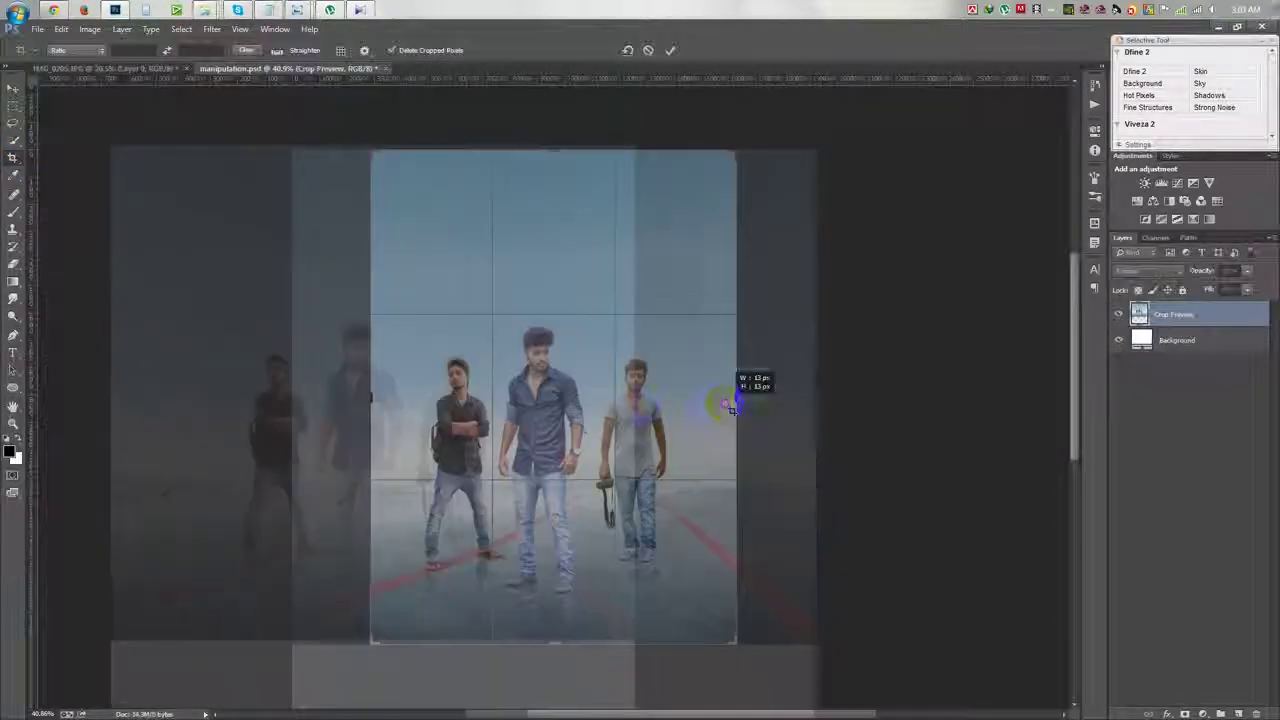
drag(725, 420, 731, 400)
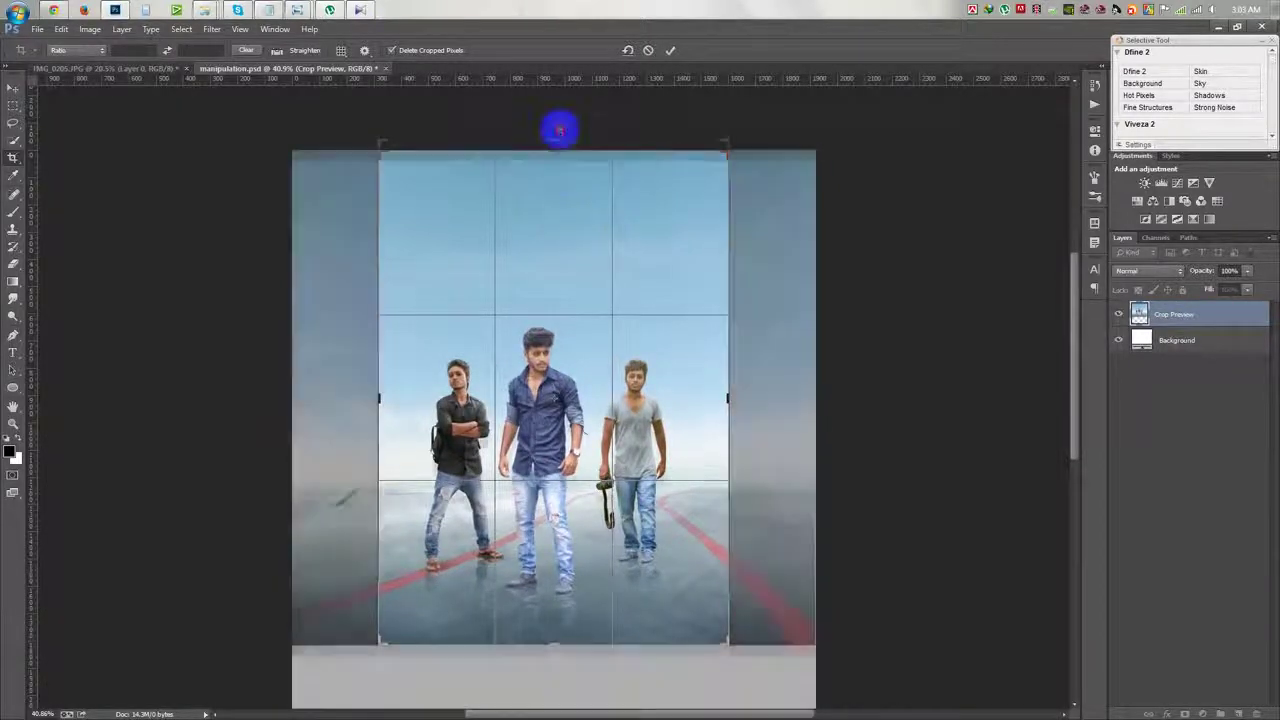
drag(553, 150, 556, 117)
key(Return)
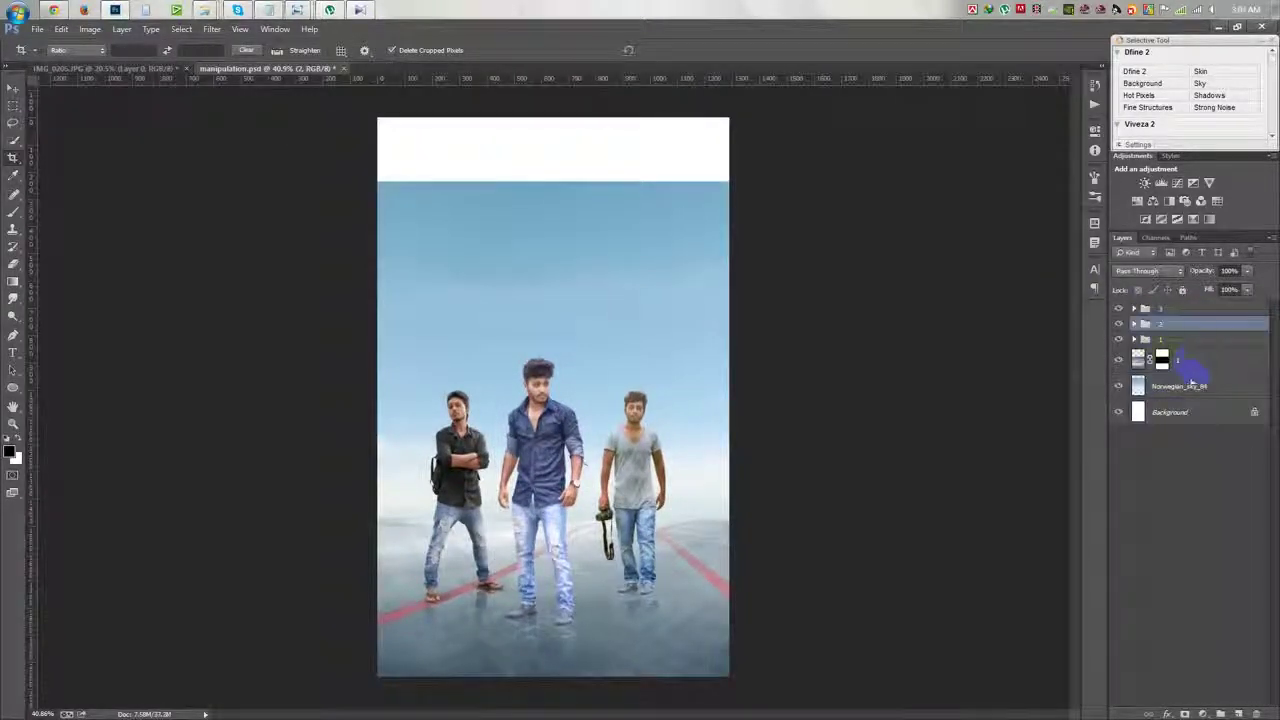
Step: Stretch the Norwegian_sky layer upward to cover the white strip at the top
click(1185, 386)
key(ctrl+t)
drag(556, 182, 585, 110)
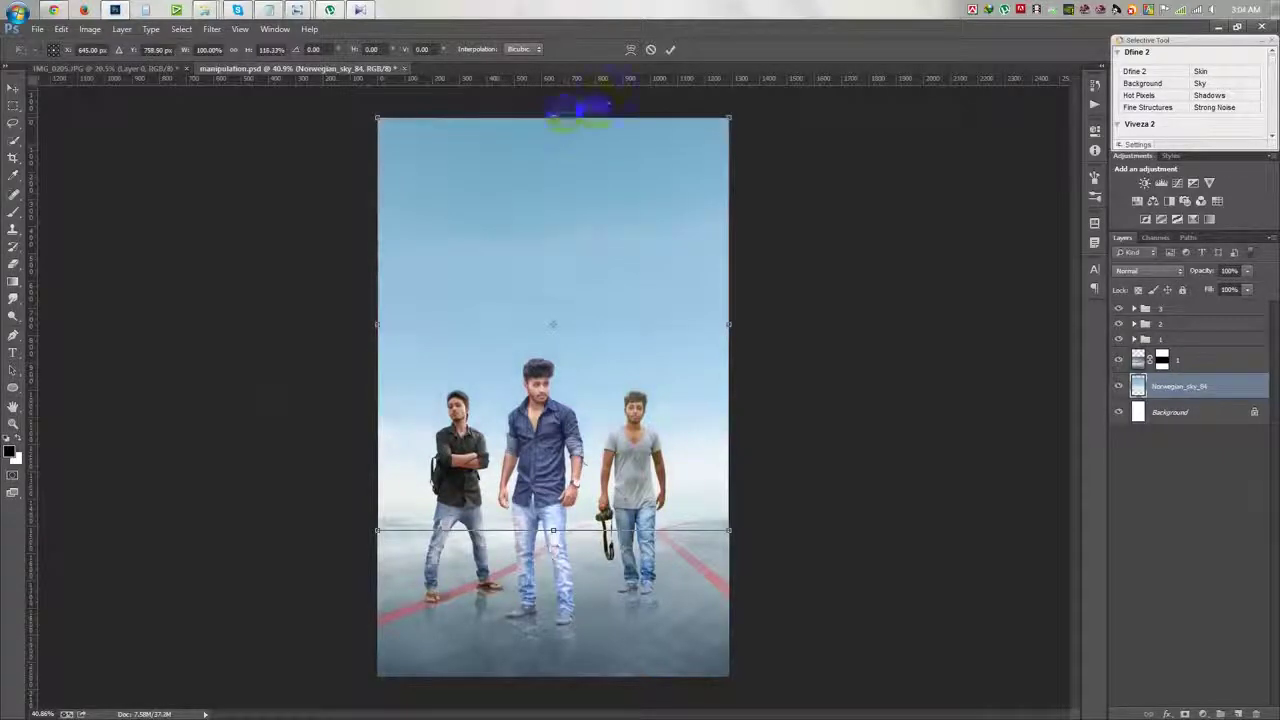
key(Return)
Step: Select Layer 1's mask and commit a Free Transform of the scene layer
click(1175, 355)
click(13, 210)
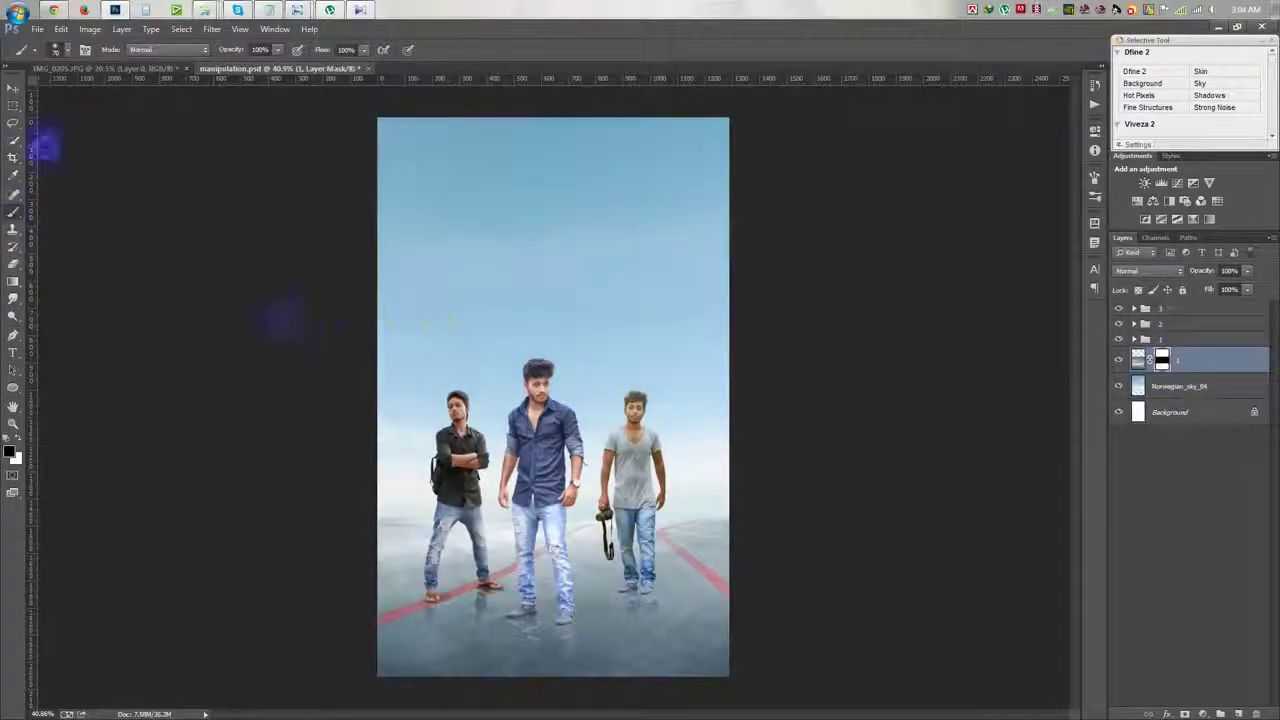
key(ctrl+t)
click(670, 49)
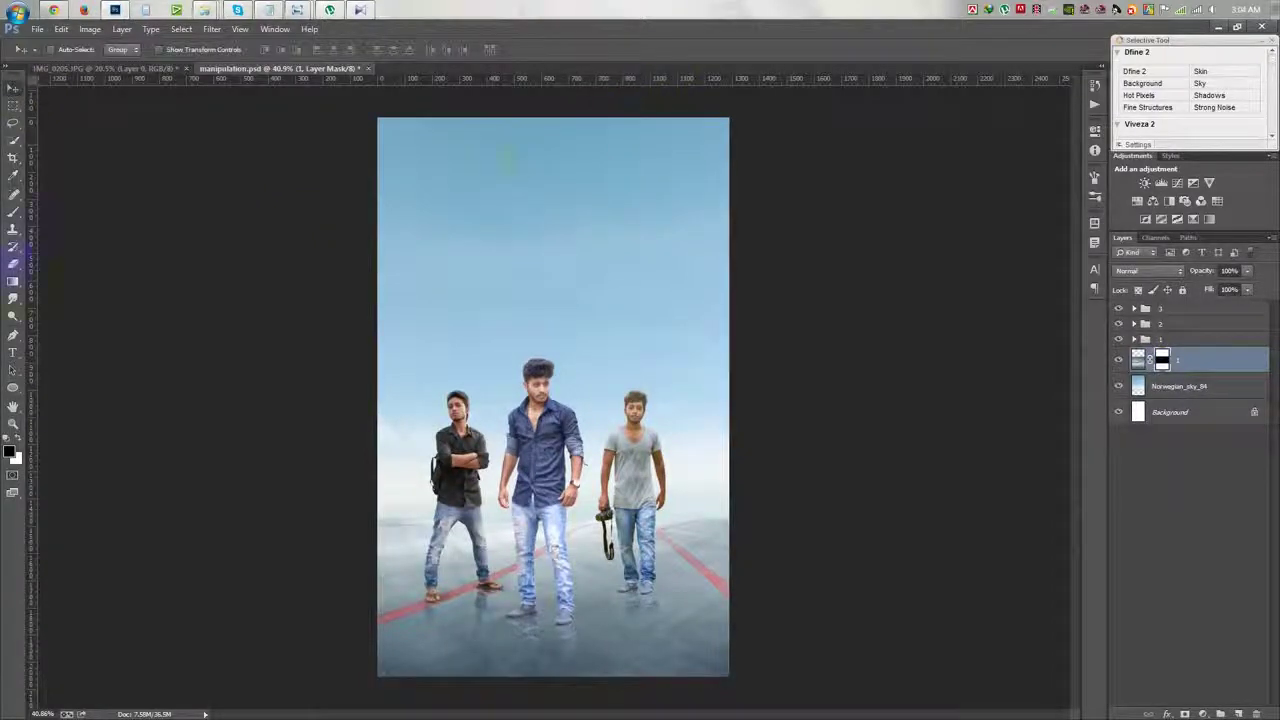
Step: Re-crop the canvas with the top edge pulled slightly down
click(13, 155)
drag(553, 117, 553, 130)
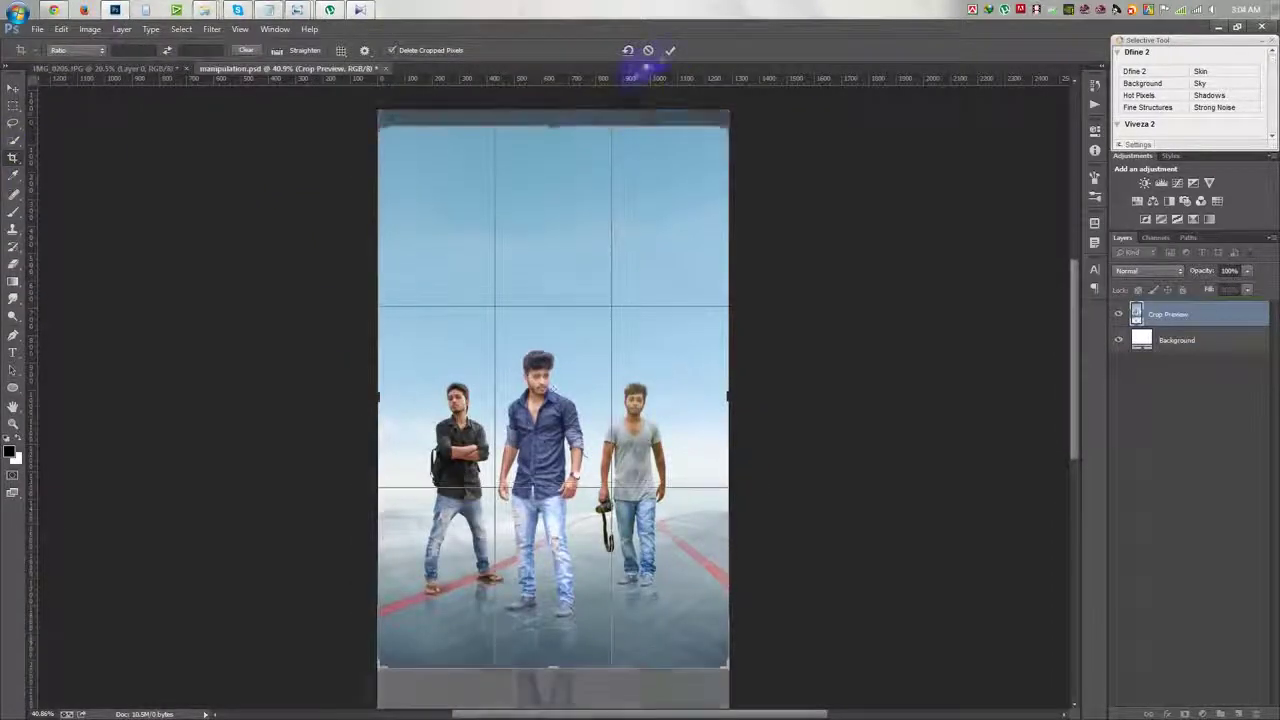
click(670, 49)
key(v)
key(ctrl+0)
click(1133, 324)
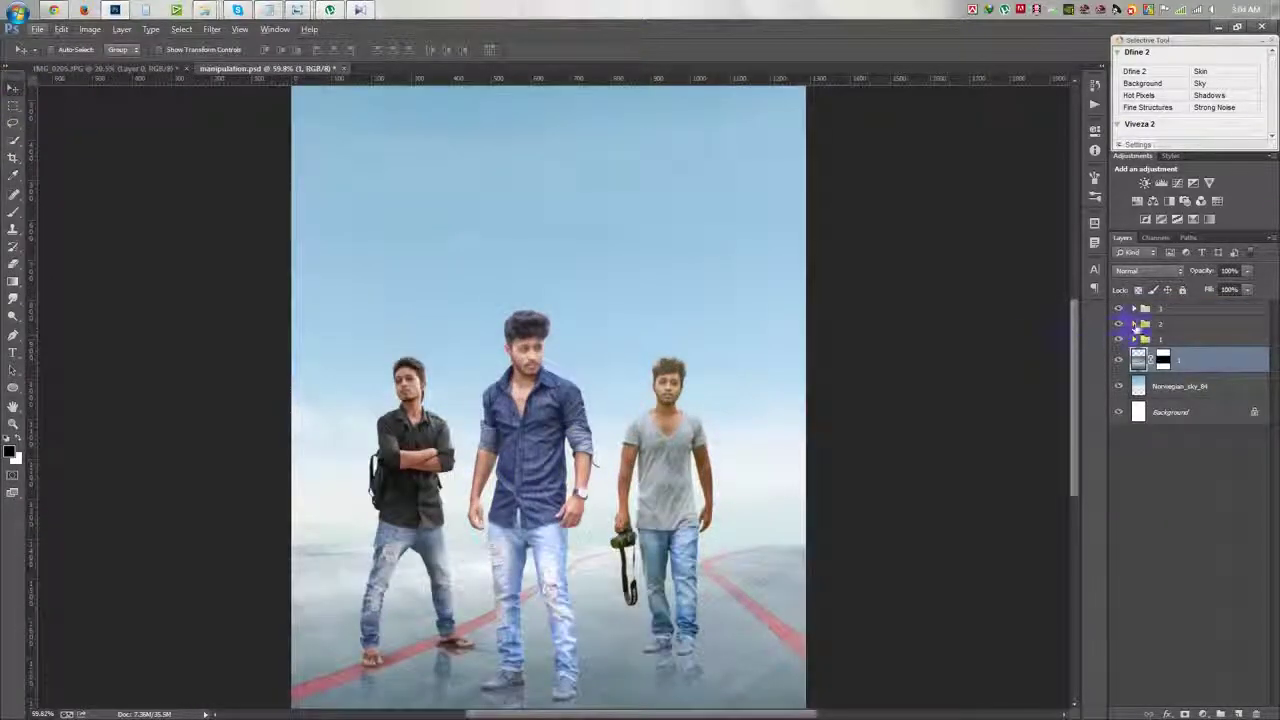
Step: Apply a Color Balance of -10 cyan and -15 yellow to Layer 5's midtones
click(90, 29)
mouse_move(109, 64)
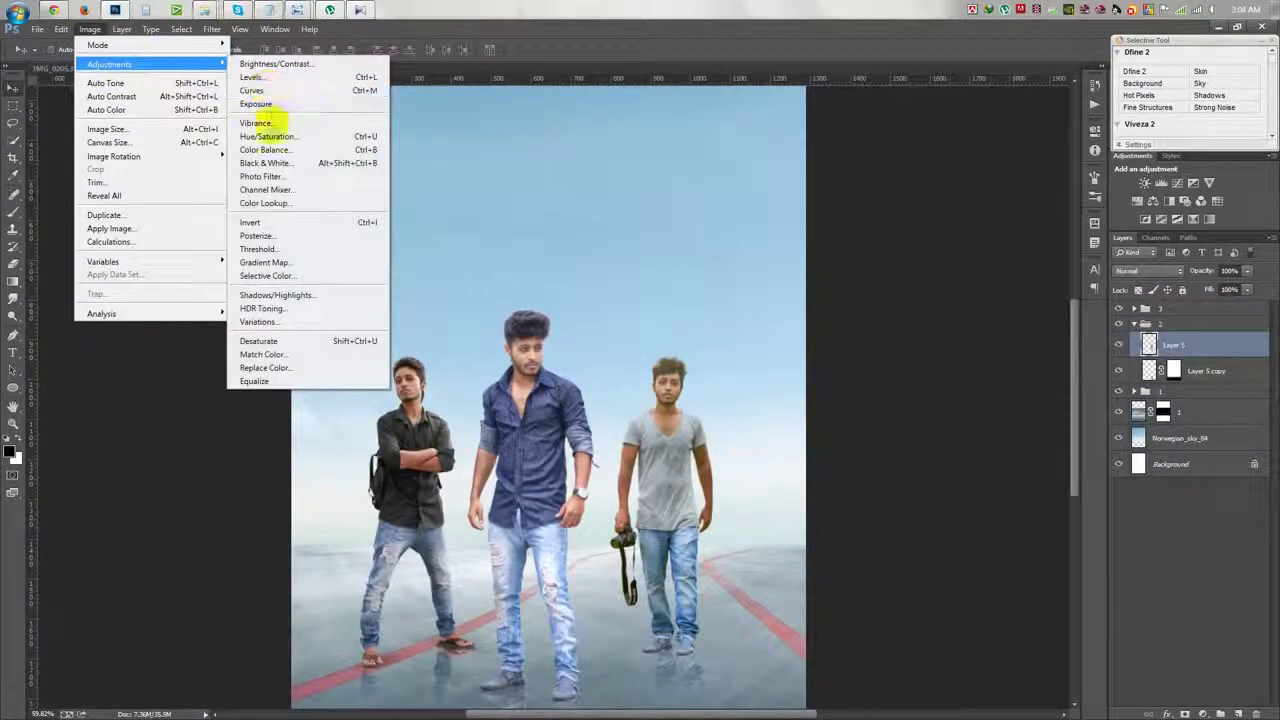
click(290, 151)
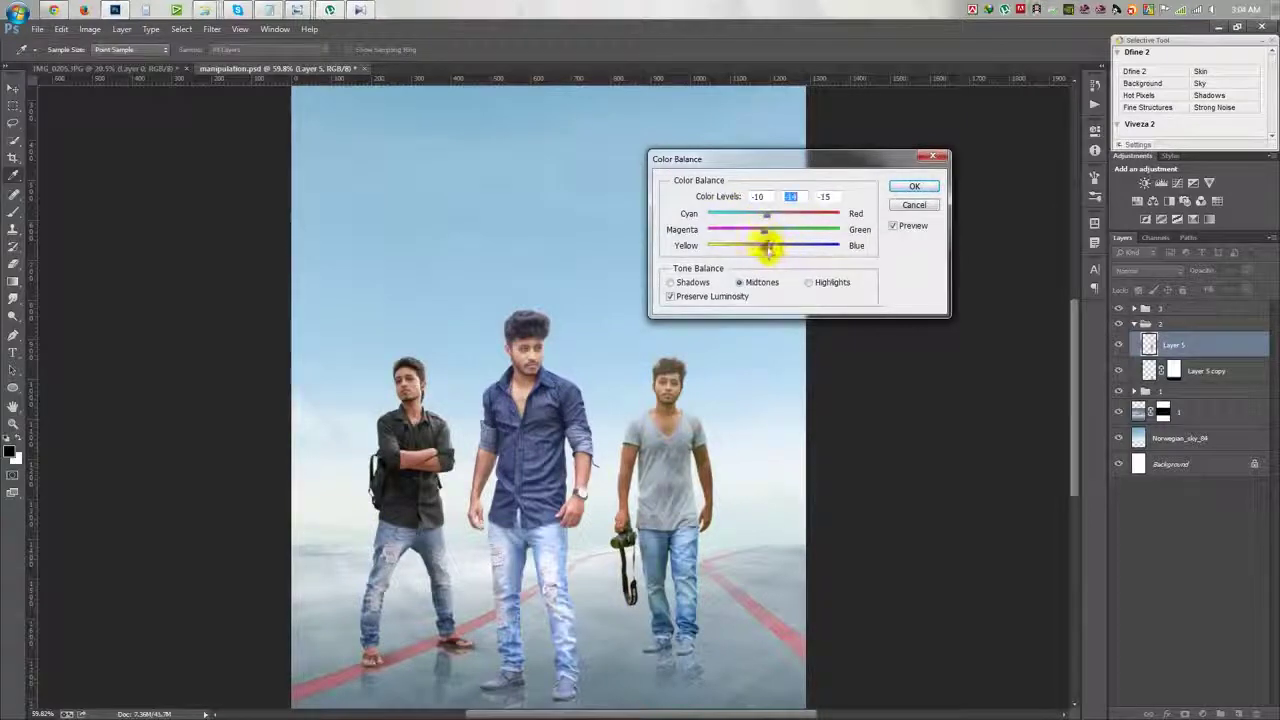
click(914, 188)
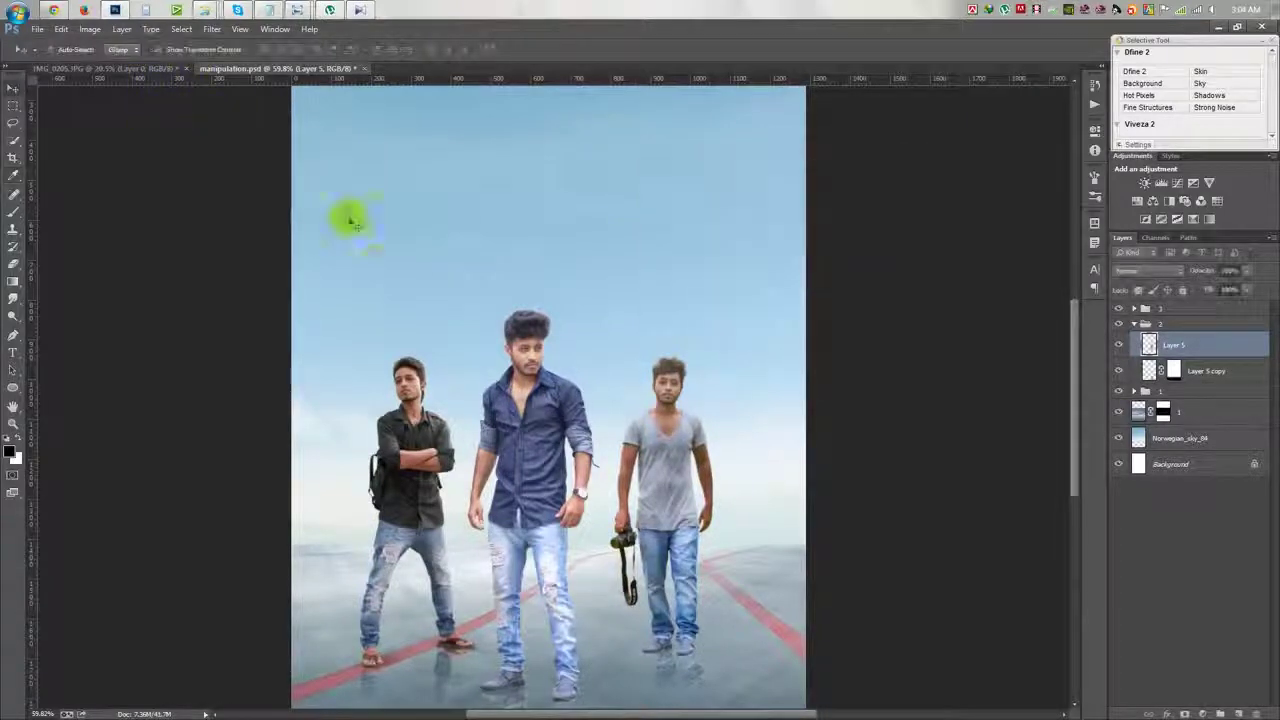
Step: Collapse group 2 and select the masked scene Layer 1
click(1134, 324)
click(1170, 308)
scroll(578, 484, down, 2)
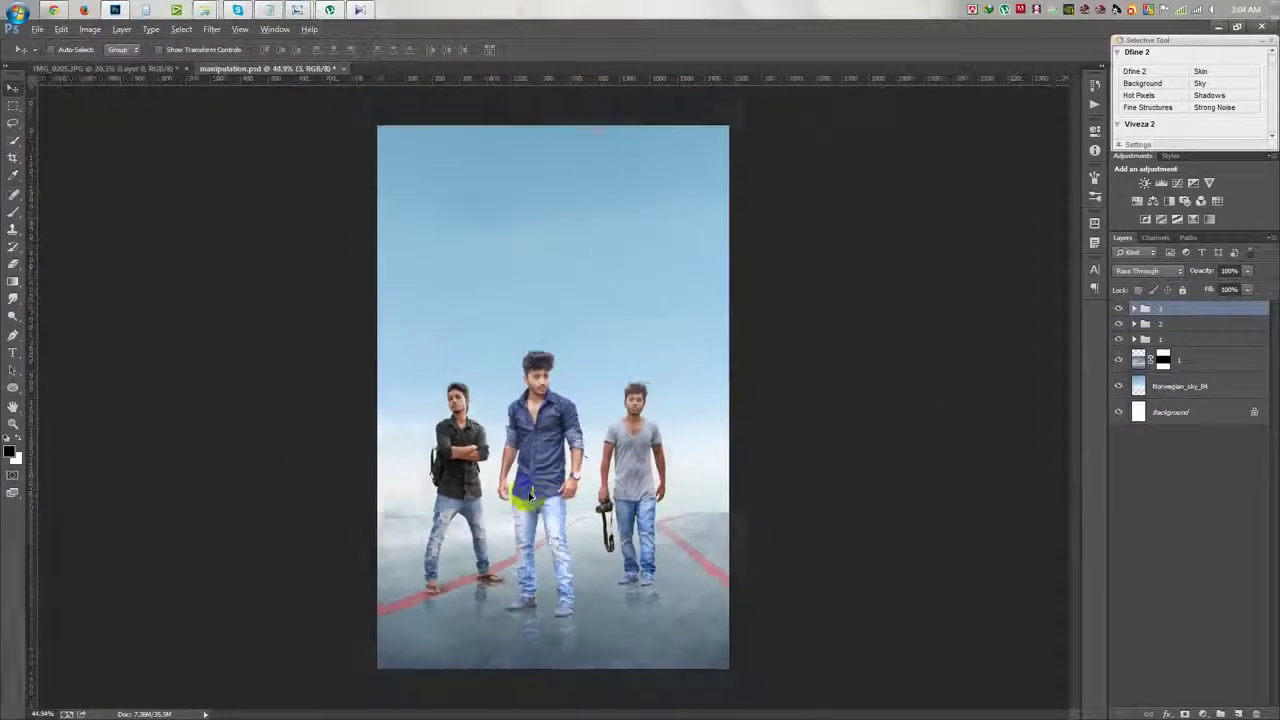
click(1190, 362)
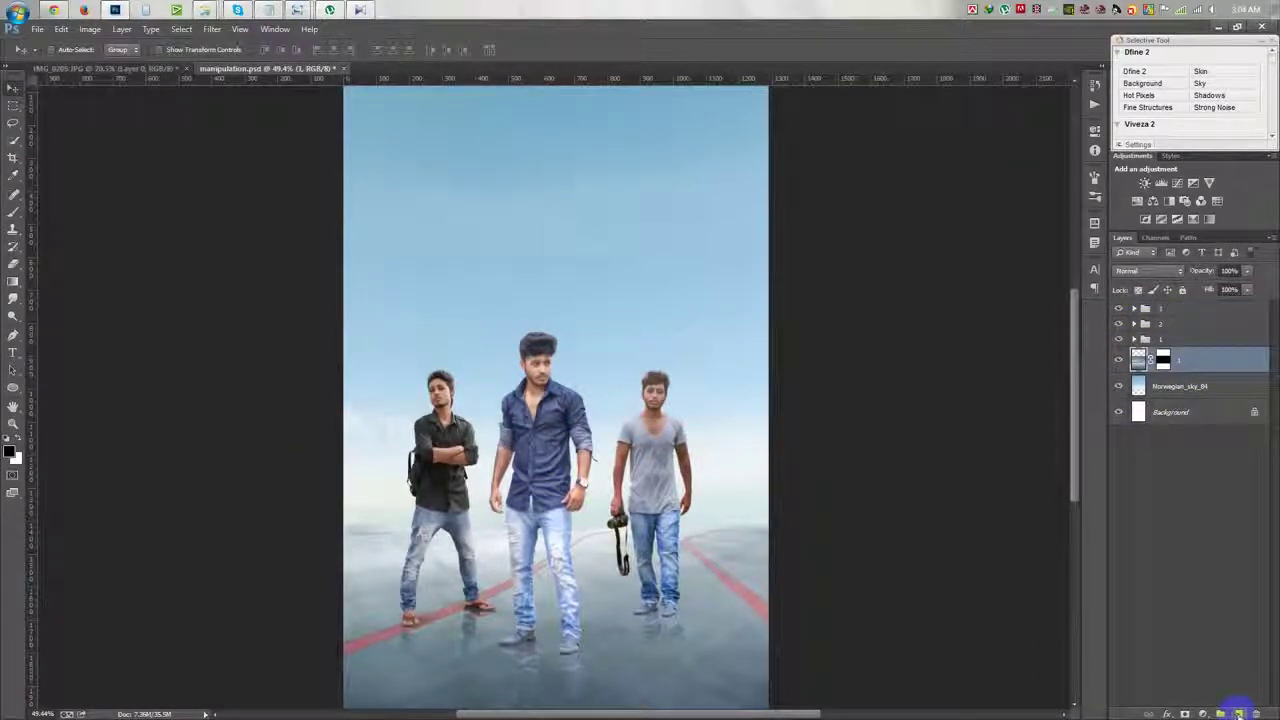
Step: Add a new layer above Layer 1 and choose a smoke brush, undoing a dark trial stroke
click(1238, 713)
click(15, 214)
right_click(500, 367)
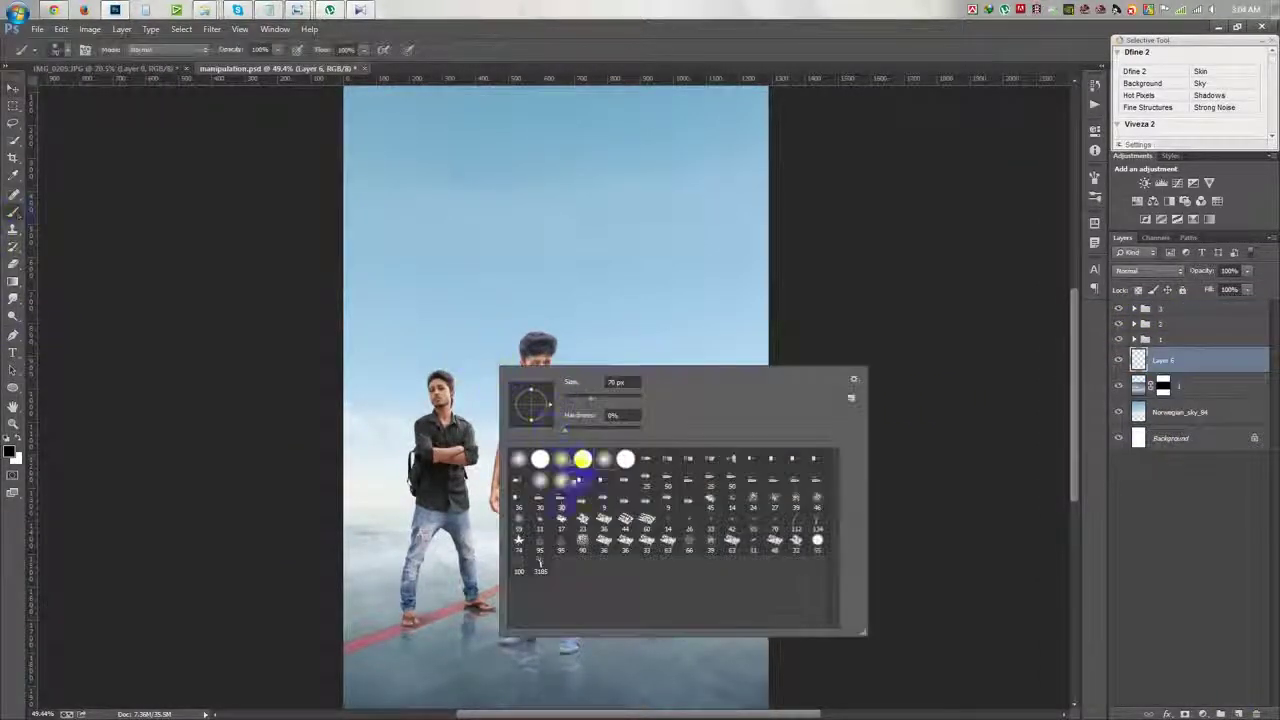
key(Return)
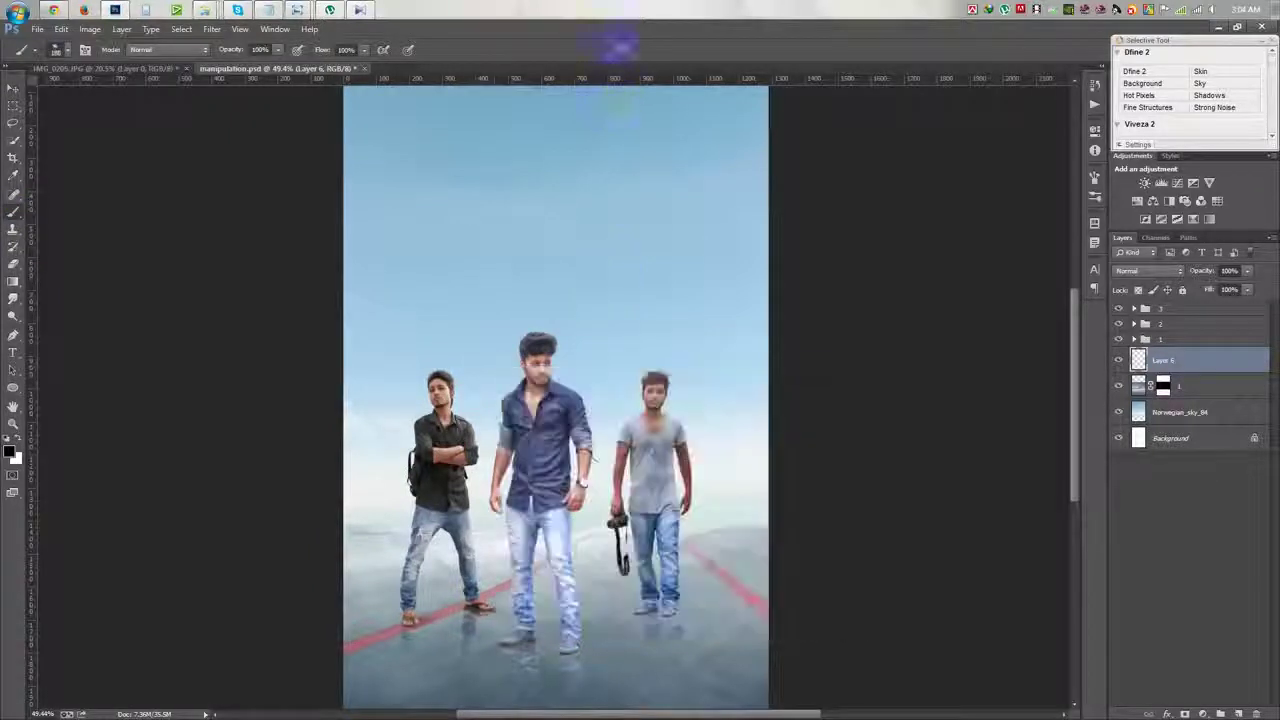
drag(486, 414, 380, 420)
key(ctrl+z)
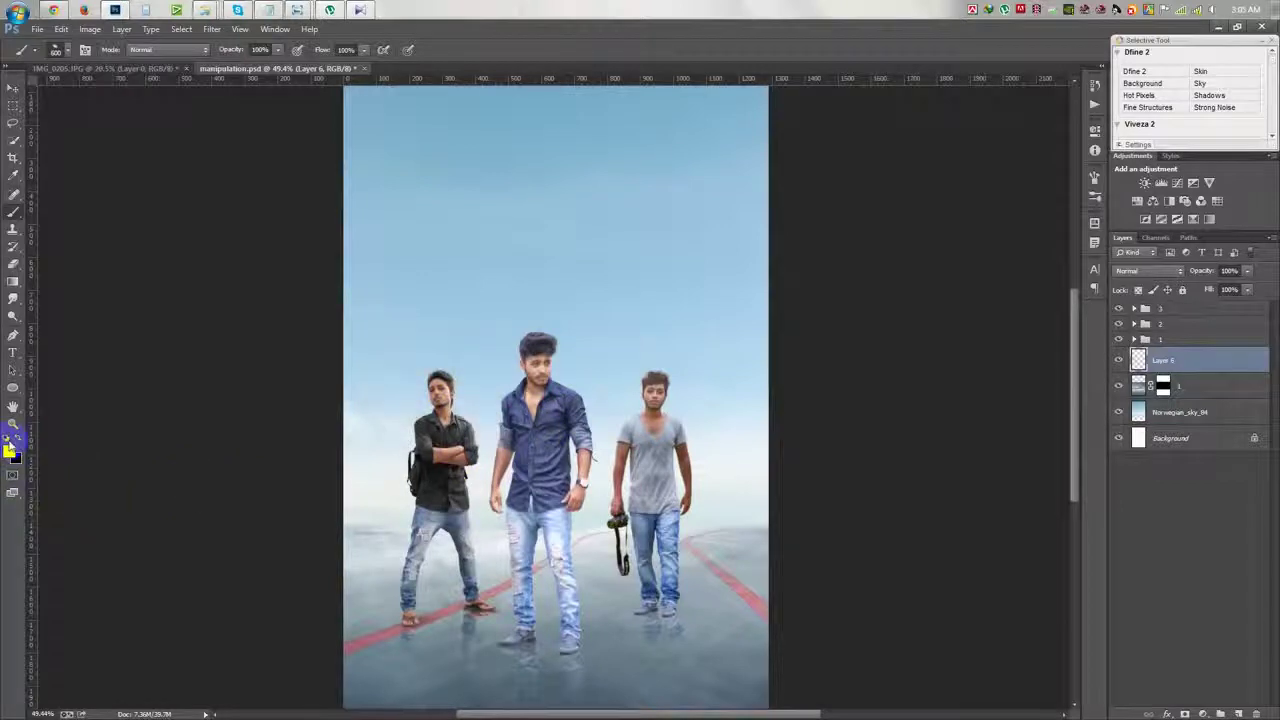
Step: Paint pale sky-coloured haze around the three men
click(14, 456)
click(652, 337)
click(488, 420)
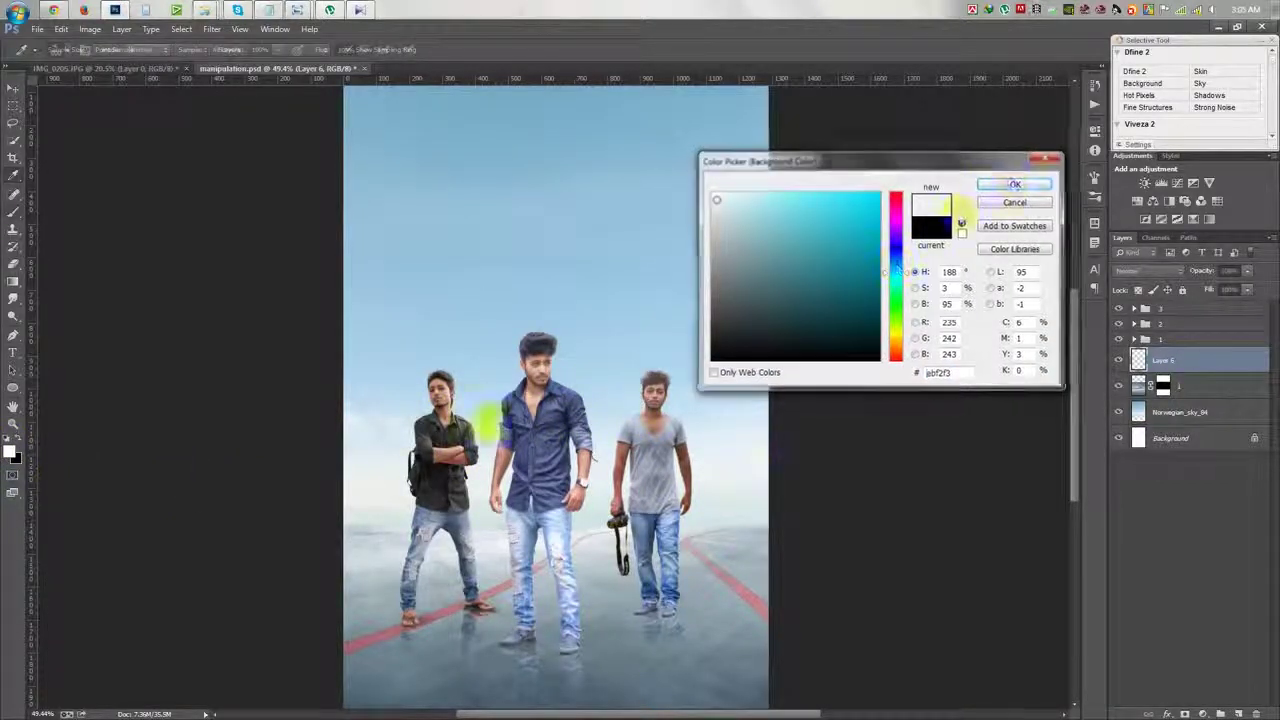
click(1014, 184)
mouse_move(450, 390)
mouse_down()
mouse_move(440, 478)
mouse_move(90, 440)
mouse_up()
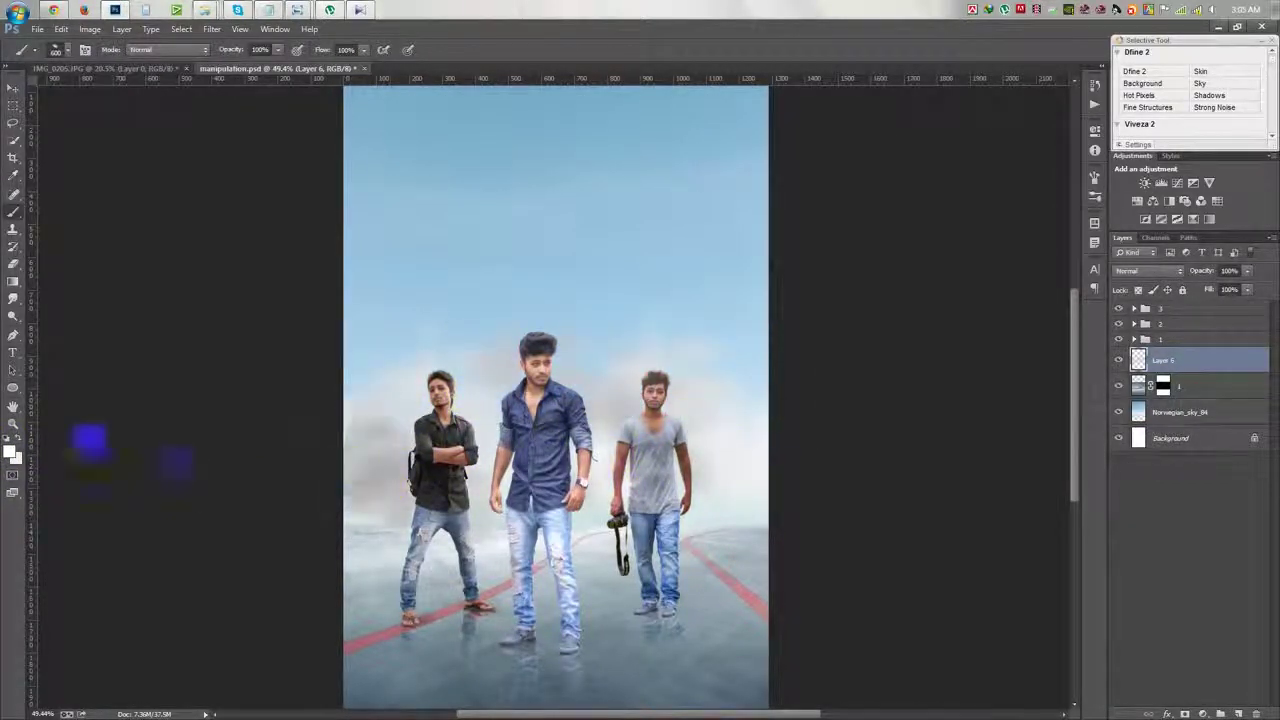
Step: Apply a Gaussian Blur to the haze layer and nudge it into place
click(211, 29)
click(430, 276)
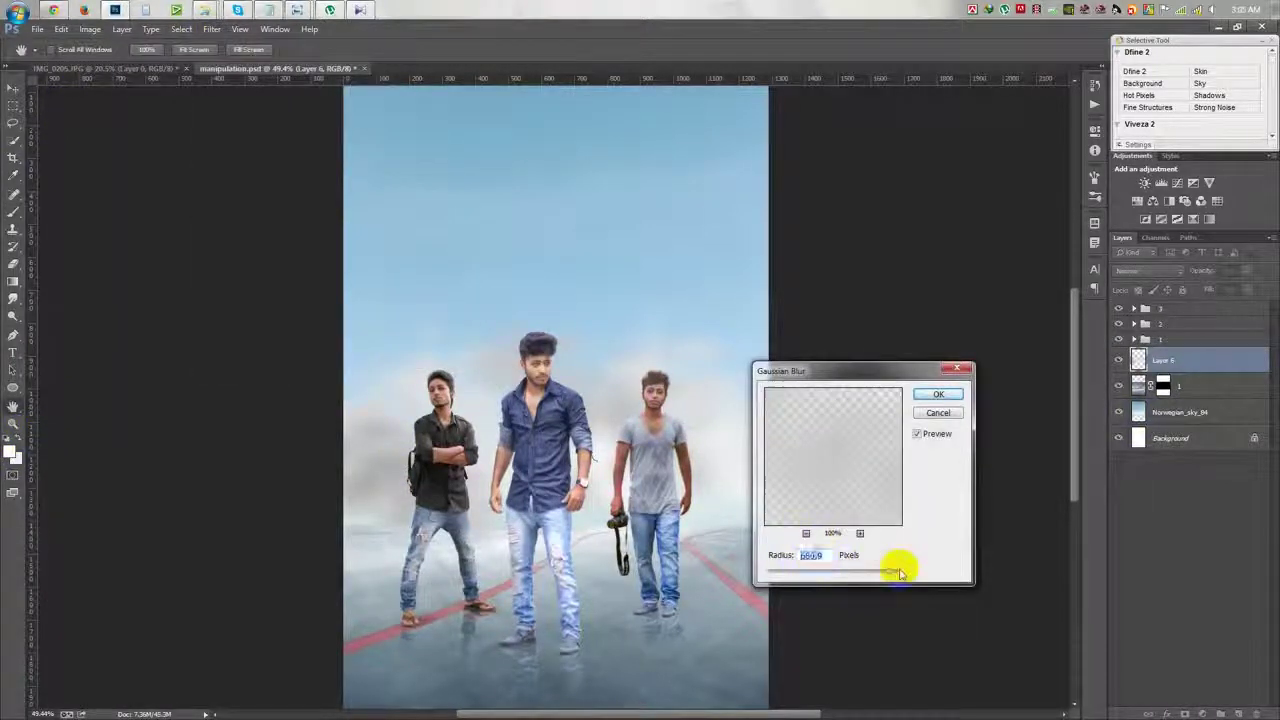
click(937, 395)
key(v)
drag(567, 468, 566, 476)
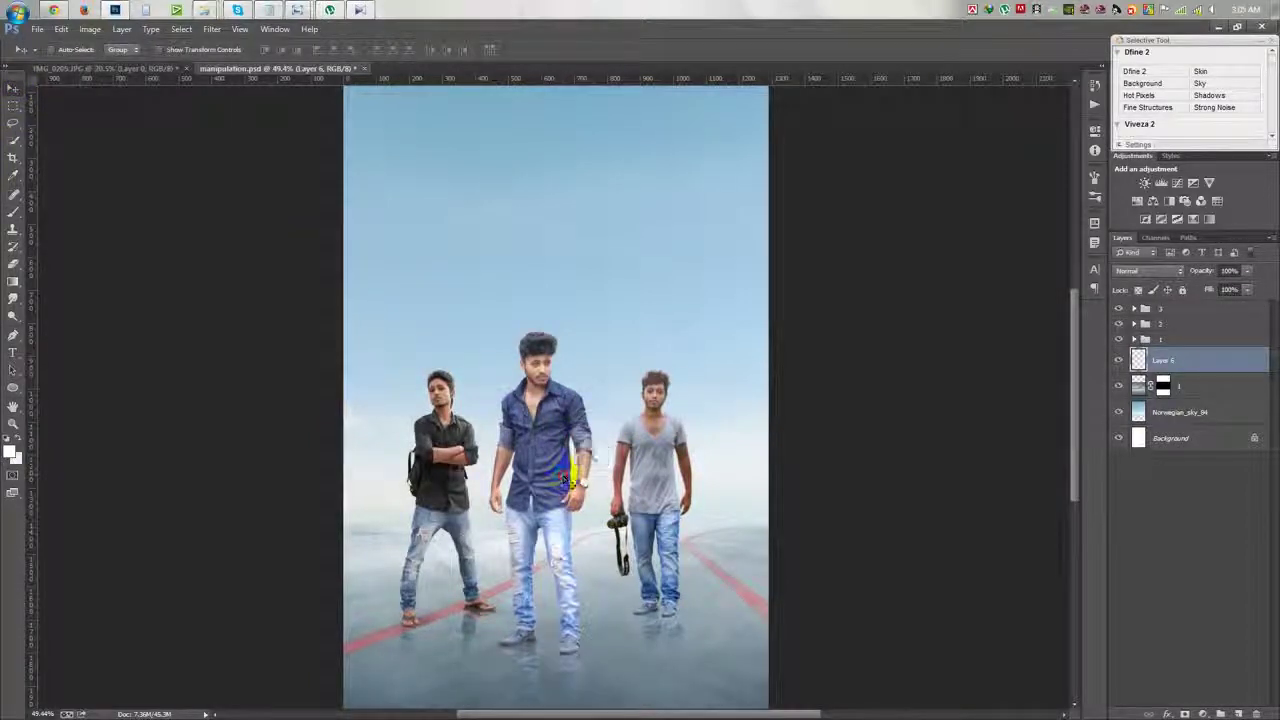
Step: Free-transform the haze layer, stretching it from its top edge
key(ctrl+t)
key(ctrl+minus)
drag(543, 130, 543, 246)
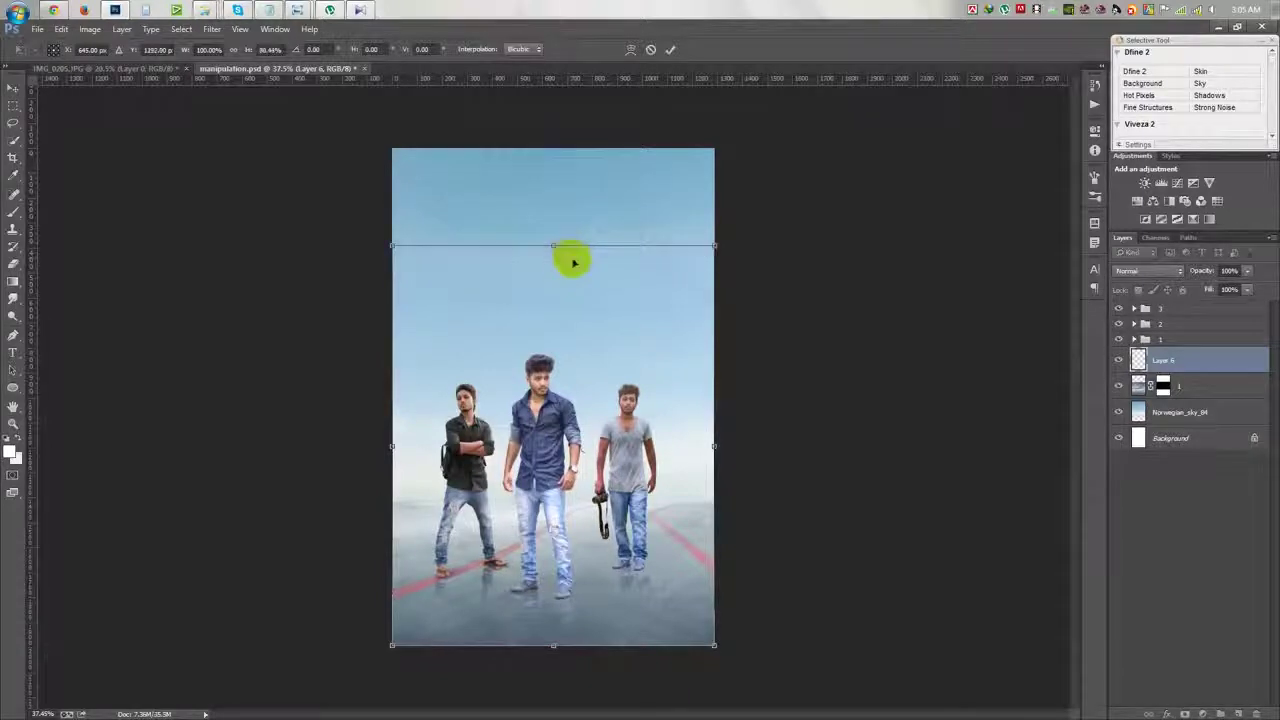
Step: Commit the haze layer's new size and set up an eraser brush
key(Return)
key(e)
right_click(486, 283)
click(443, 252)
Step: Save the composite, then move all three men's groups together as one selection
click(13, 88)
key(ctrl+s)
click(1165, 339)
shift+click(1165, 308)
drag(829, 400, 710, 445)
scroll(583, 400, up, 3)
scroll(583, 400, down, 2)
click(1134, 339)
Step: Select the Layer 1 copy reflection mask and pick a soft brush for fading it
click(1174, 412)
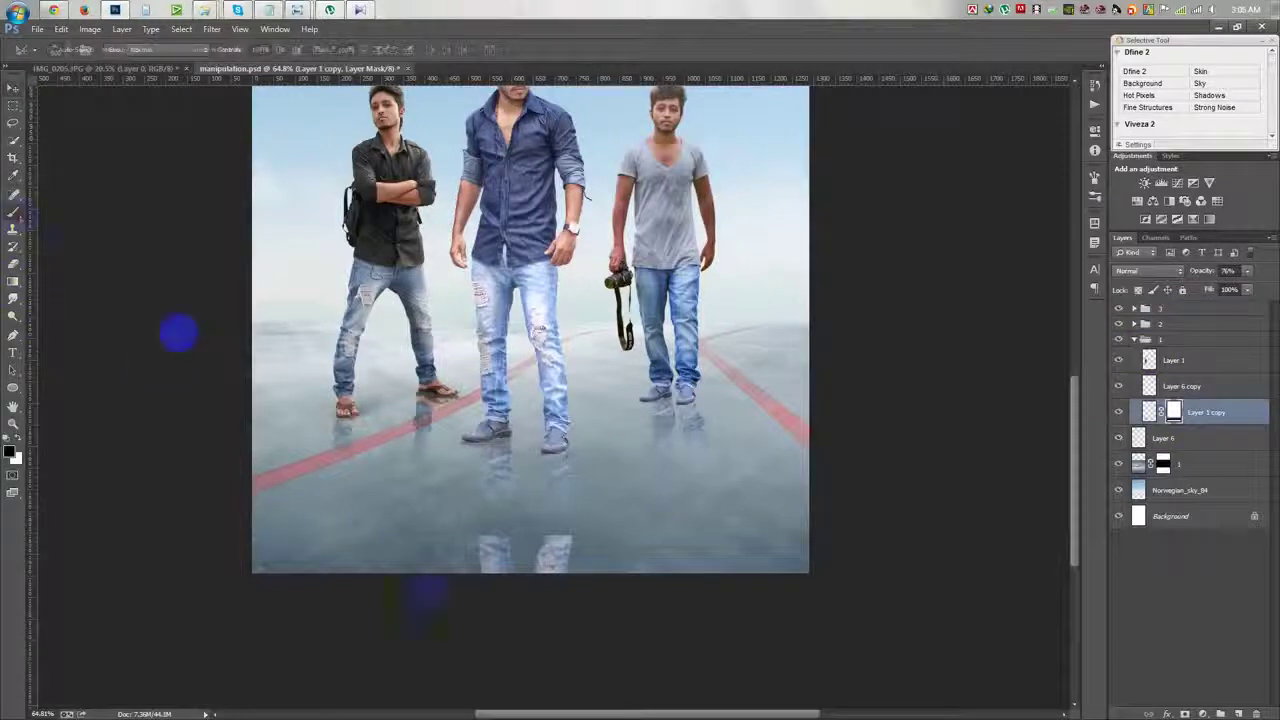
key(b)
right_click(470, 590)
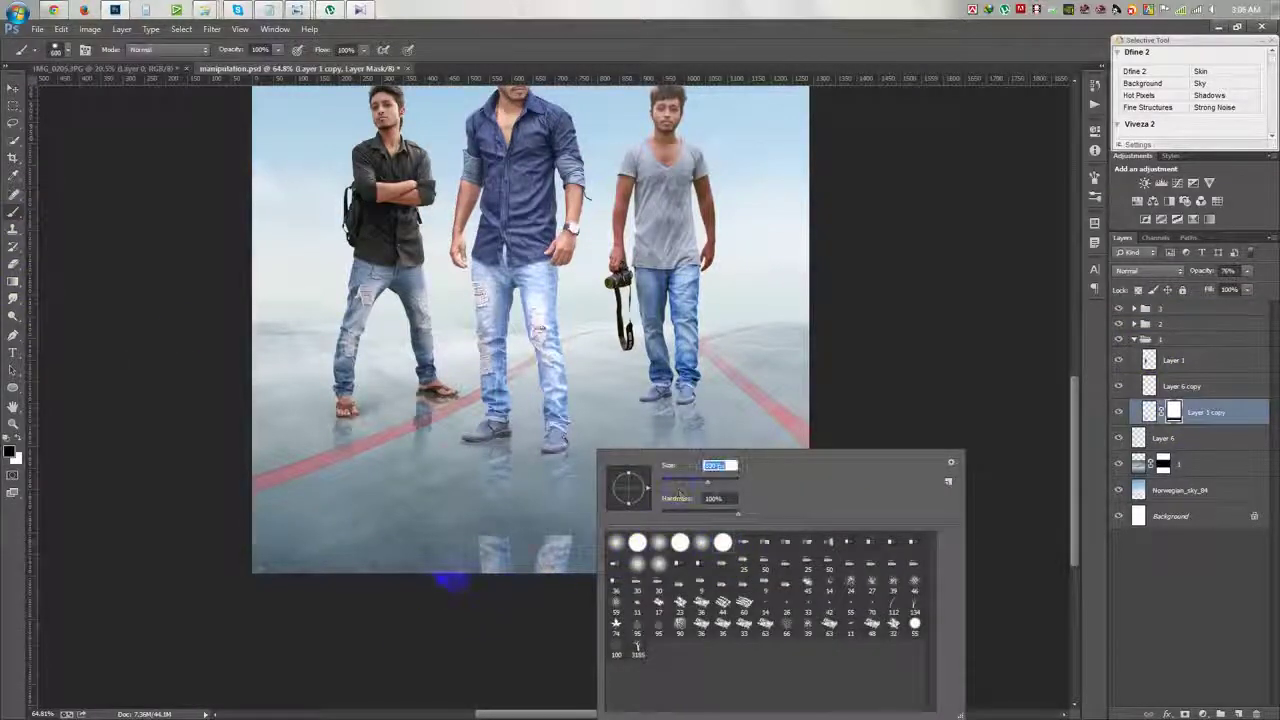
click(484, 548)
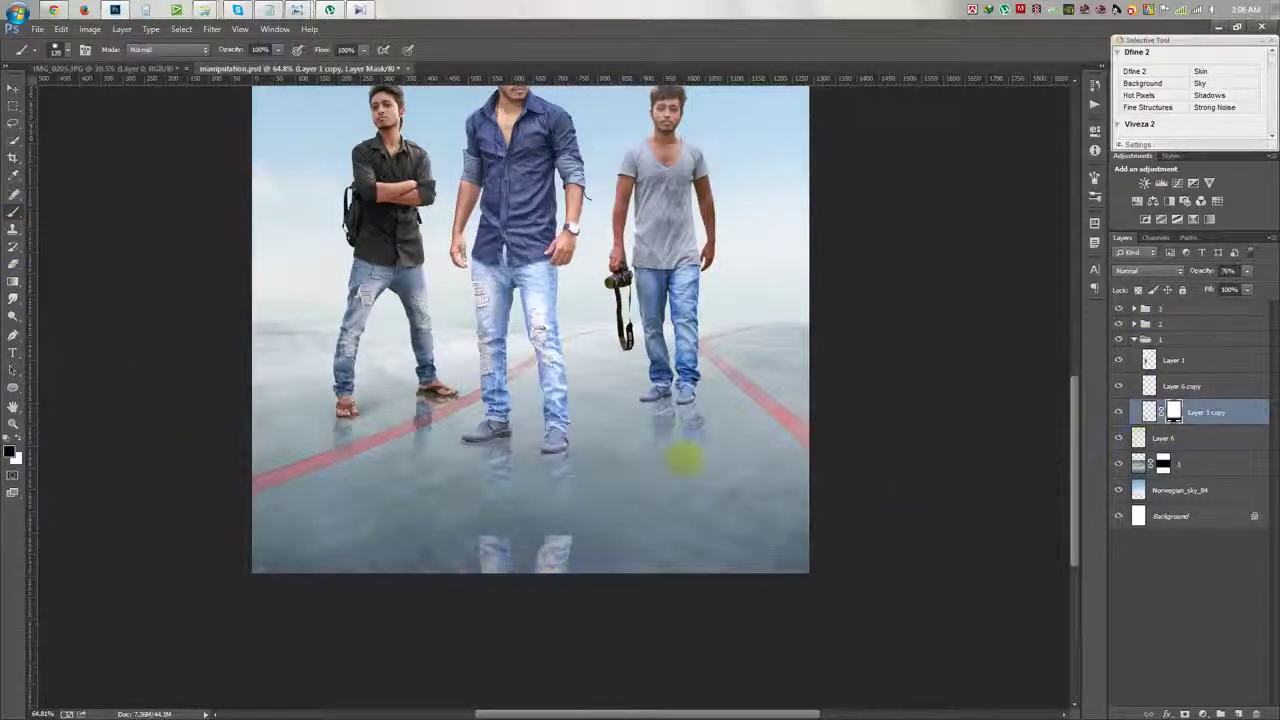
Step: Paint out part of the Layer 2 copy reflection on its mask in group 3
click(1134, 340)
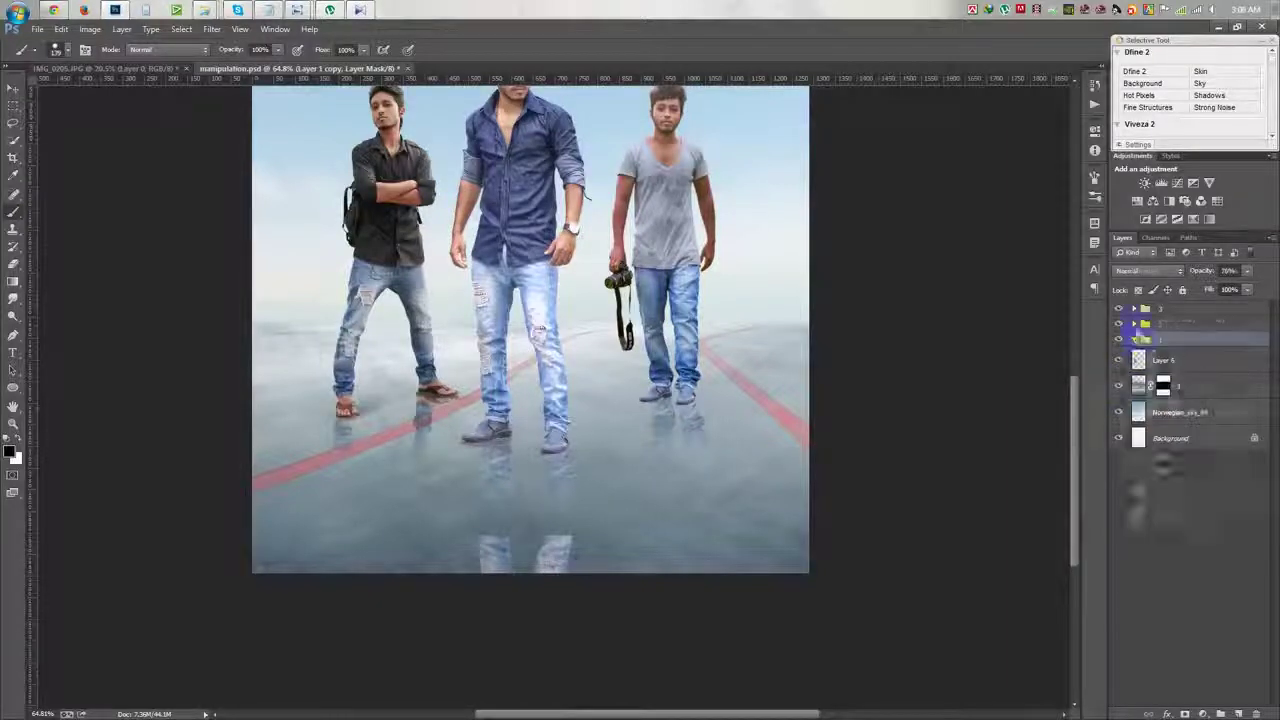
click(1134, 308)
click(1174, 355)
click(520, 562)
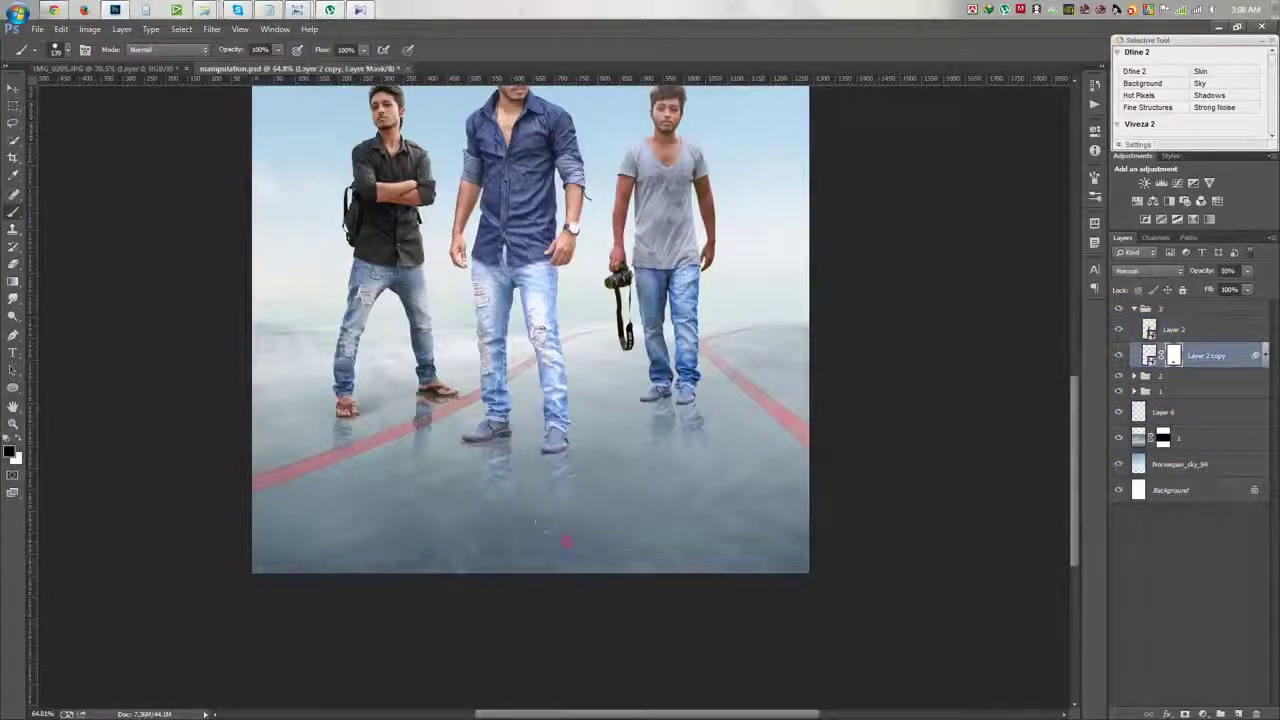
Step: Collapse the groups, fit the composite in the window, and select all three figure groups
key(v)
click(1134, 308)
key(ctrl+0)
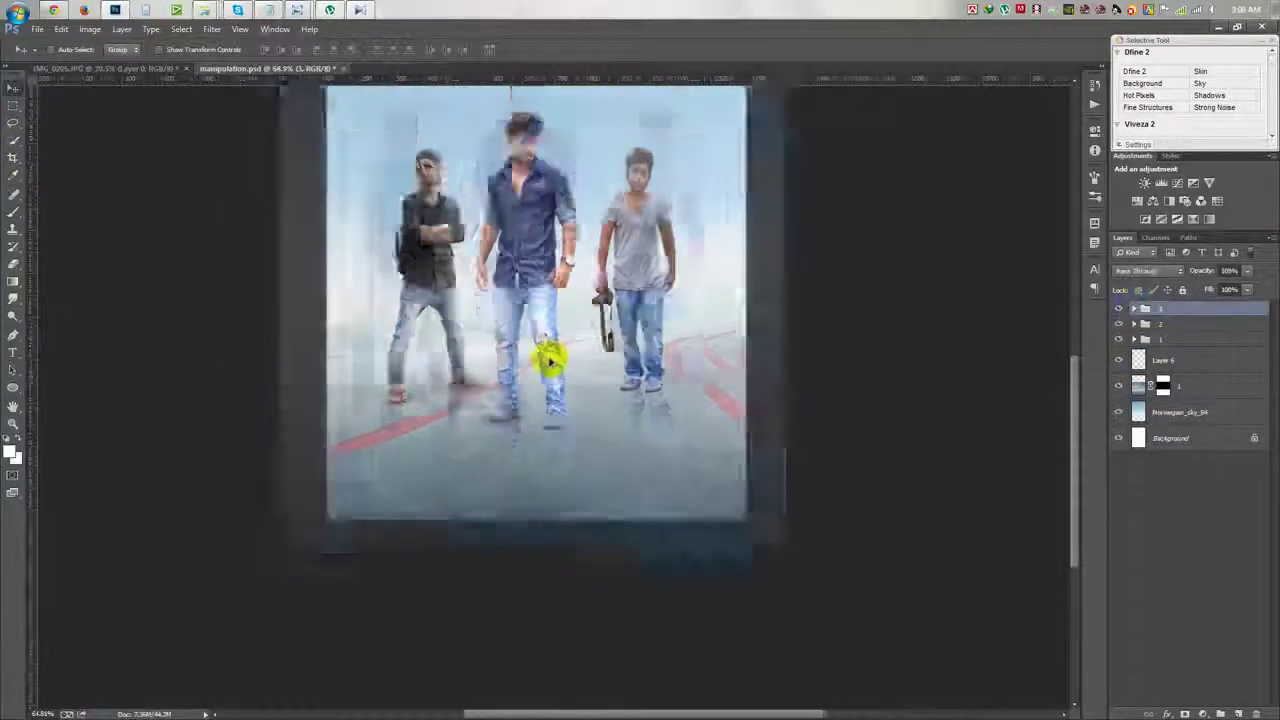
shift+click(1229, 340)
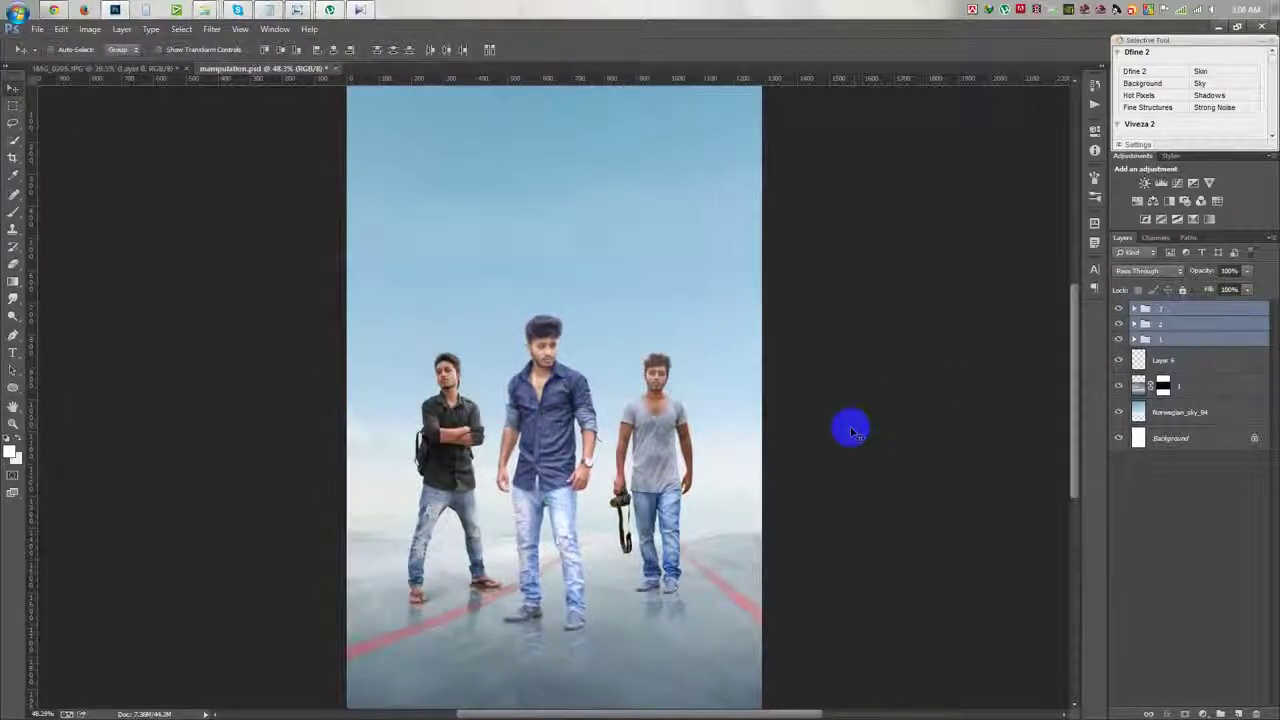